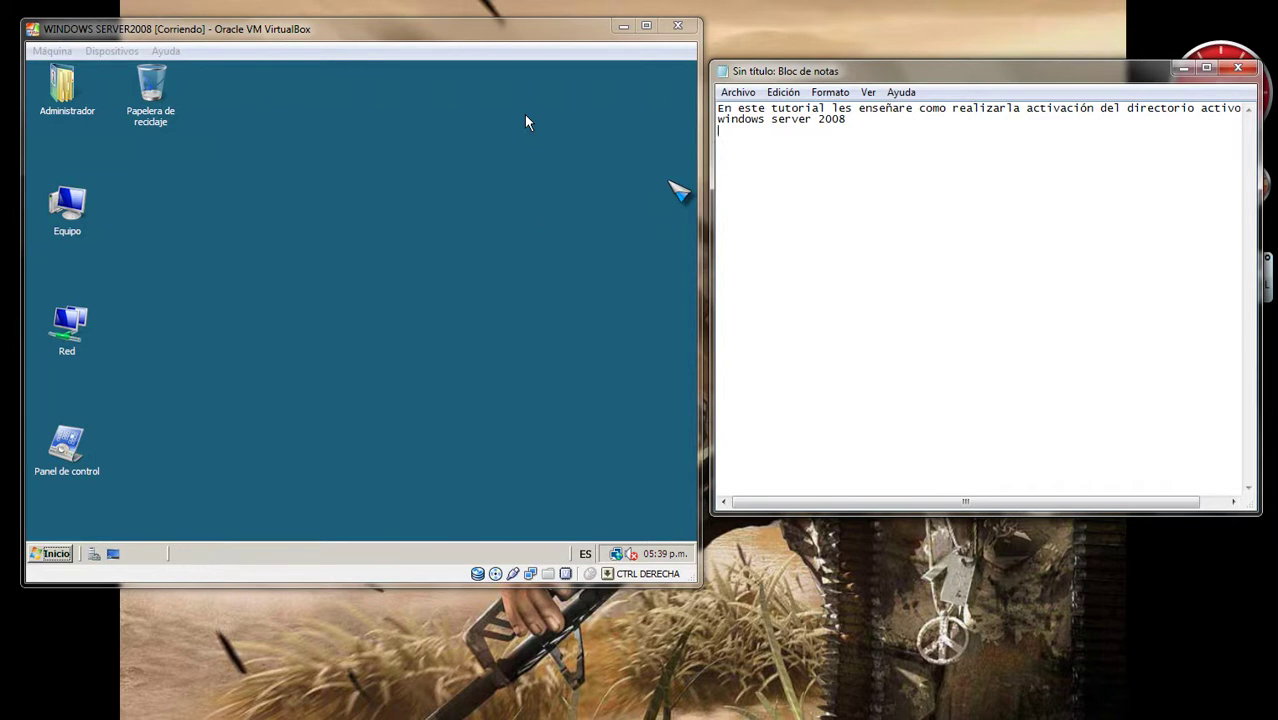
pyautogui.press('Return')
# Step: Add step '1 Como primero vamos a inicio' below the intro line in Notepad
pyautogui.write('1')
pyautogui.write('Como primero vamos a')
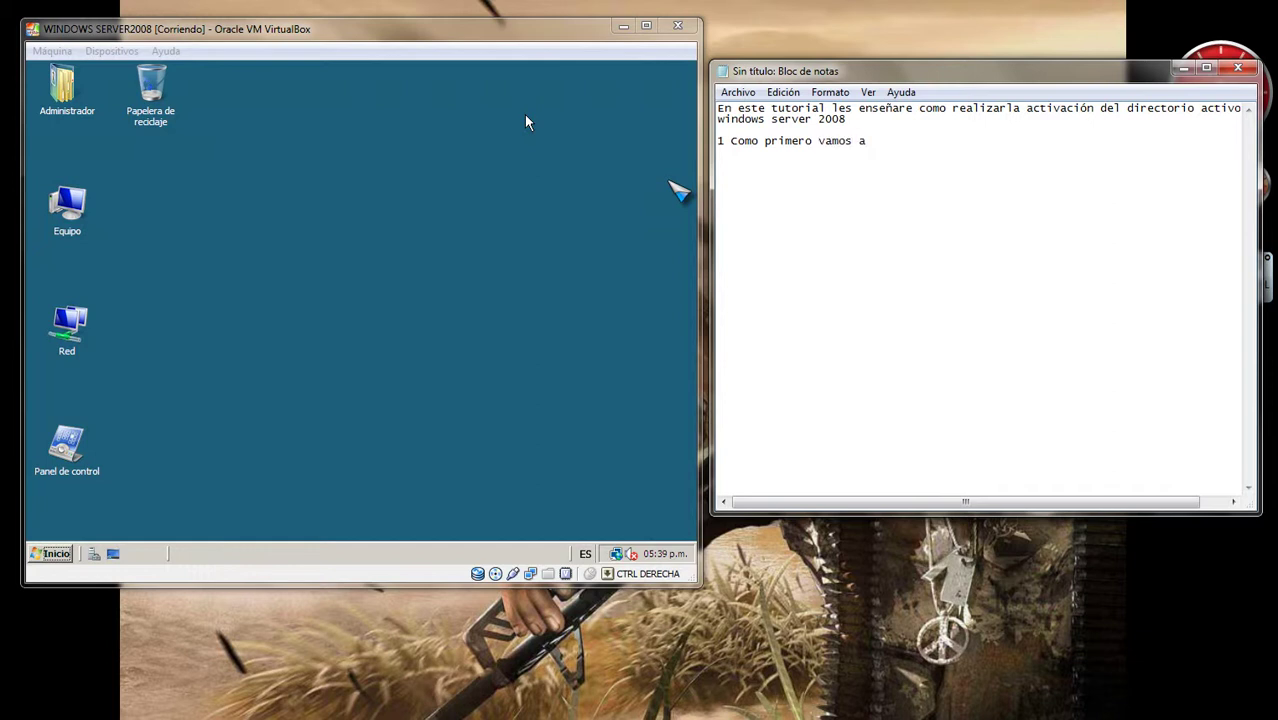
pyautogui.write(' inicio')
pyautogui.click(472, 328)
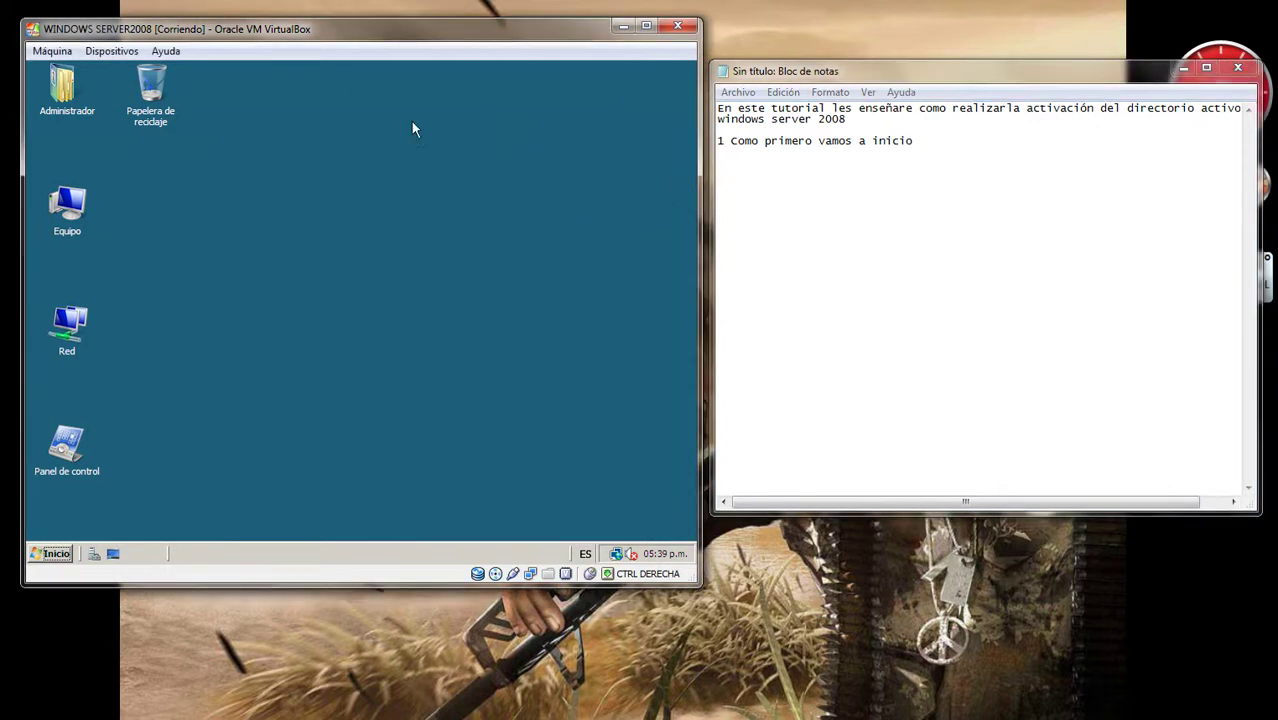
# Step: Open the server's Run prompt and note step 2 about running dcpromo and accepting
pyautogui.click(41, 556)
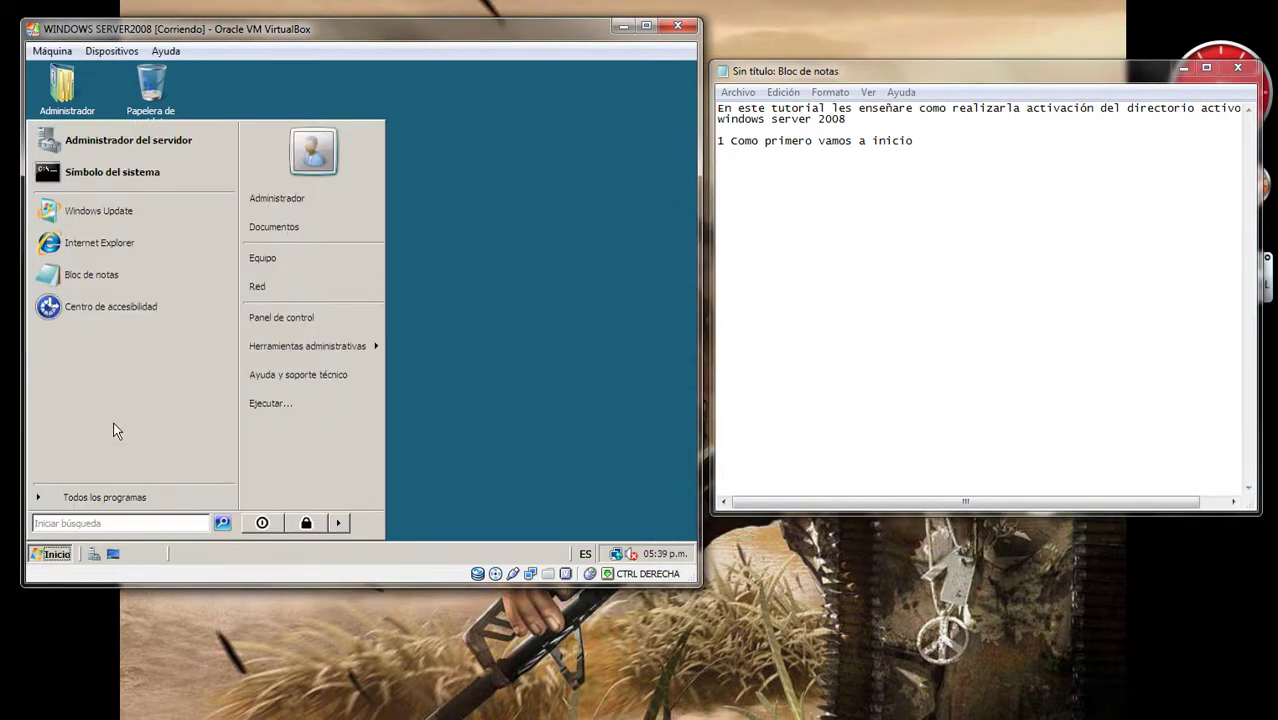
pyautogui.click(266, 403)
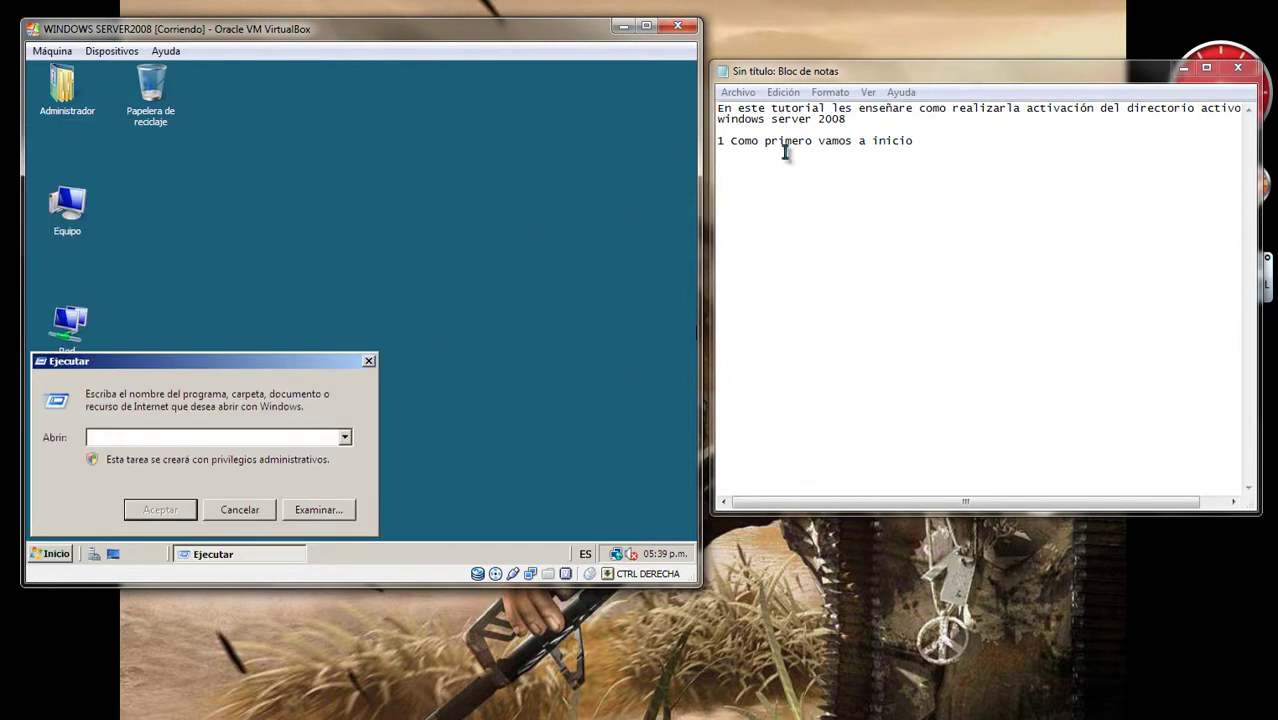
pyautogui.click(933, 147)
pyautogui.press('Return')
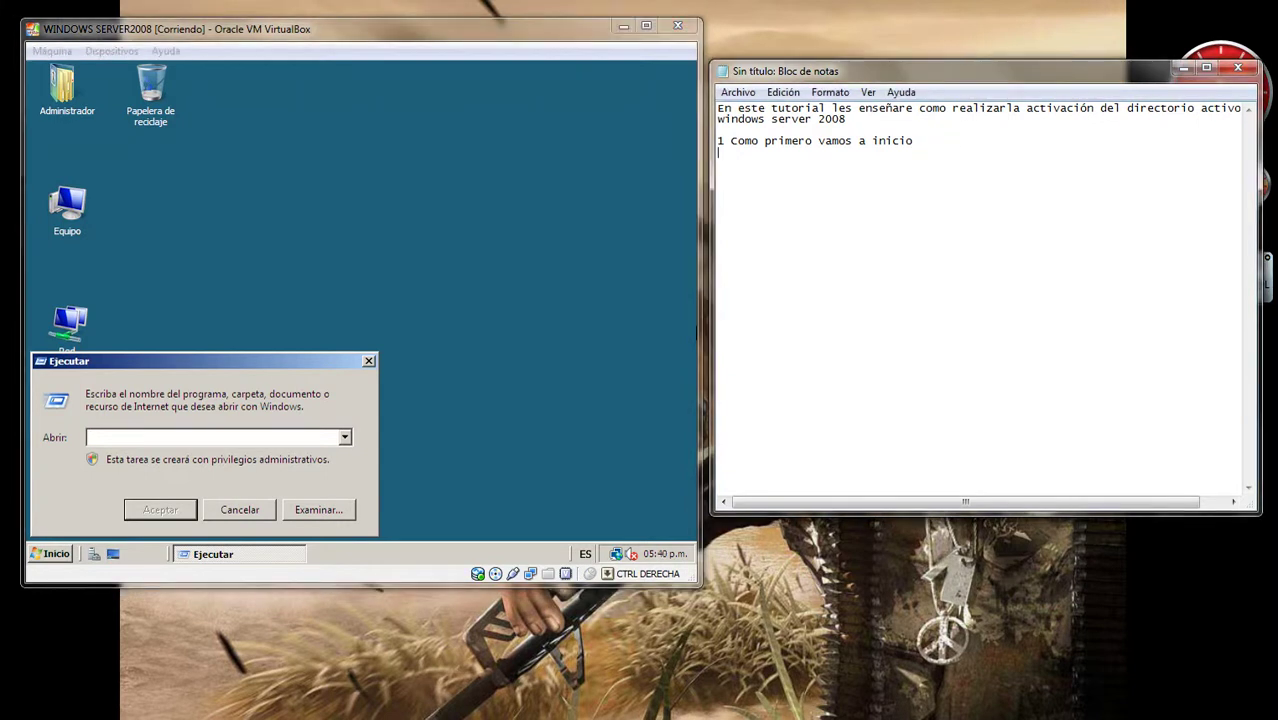
pyautogui.write('2ejecutar y digitamos')
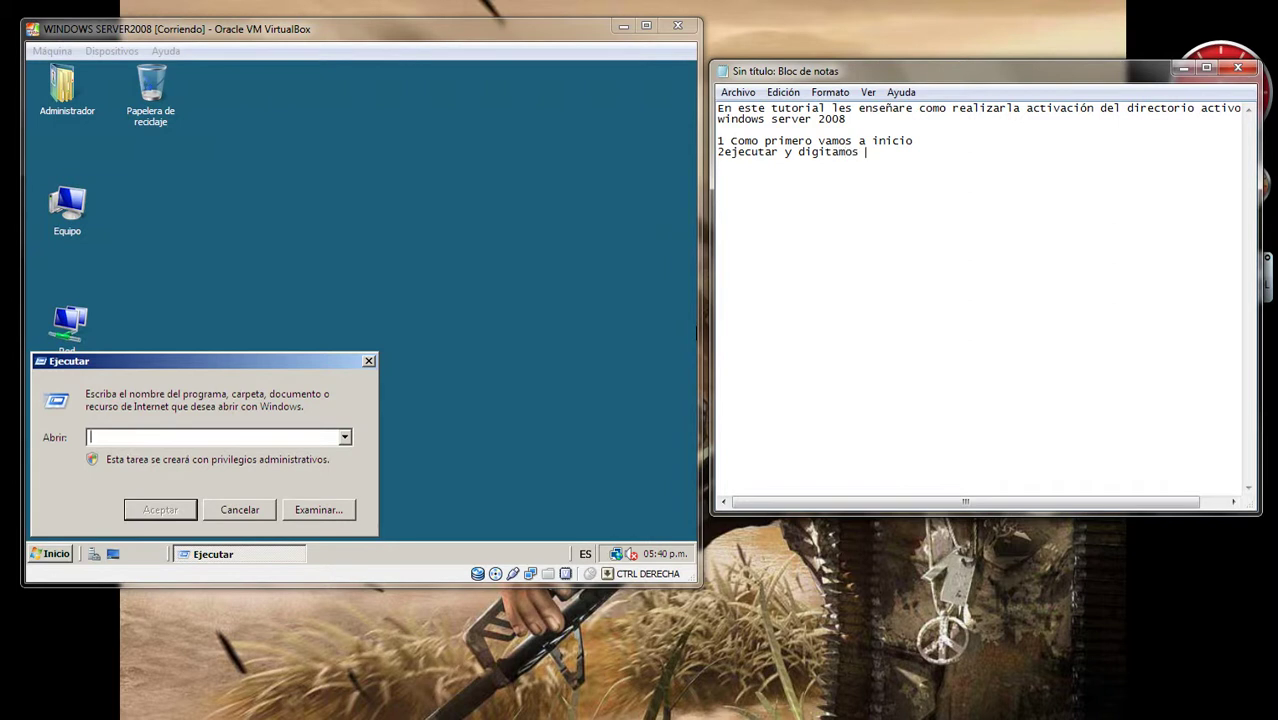
pyautogui.write(' dcpromo y aceptar')
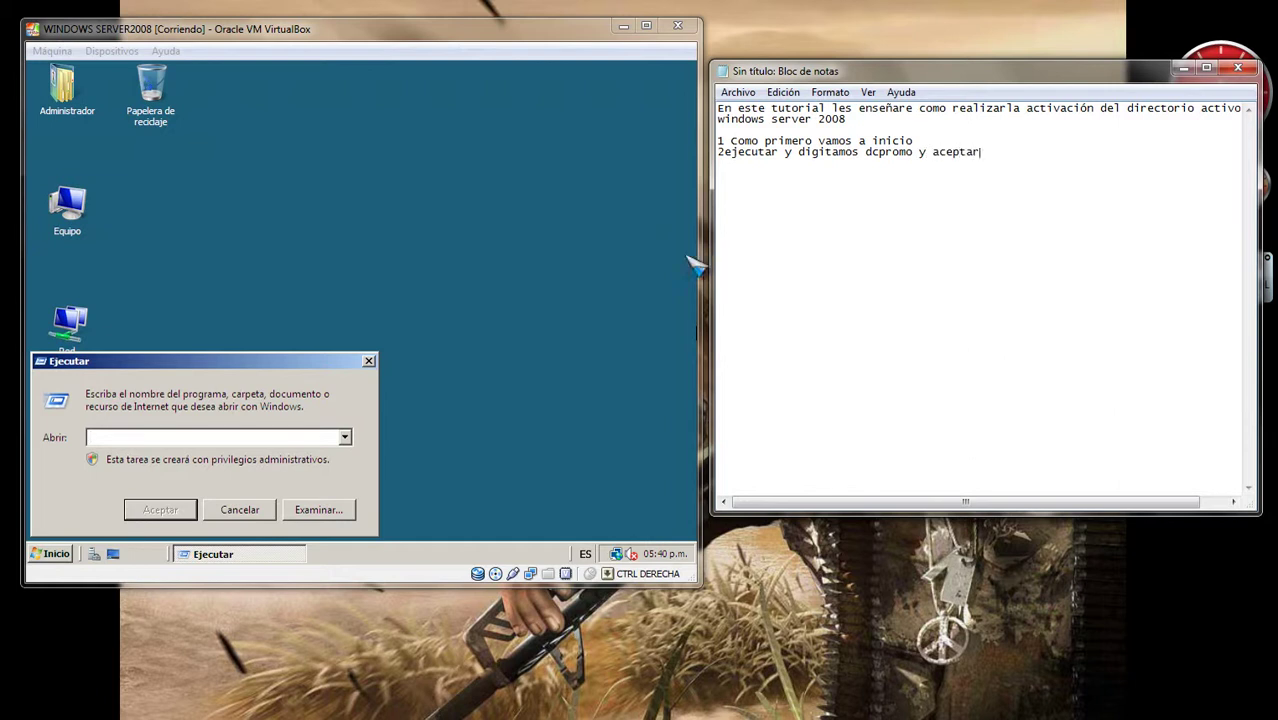
# Step: Run dcpromo from the Run prompt to start installing AD DS binaries
pyautogui.click(74, 508)
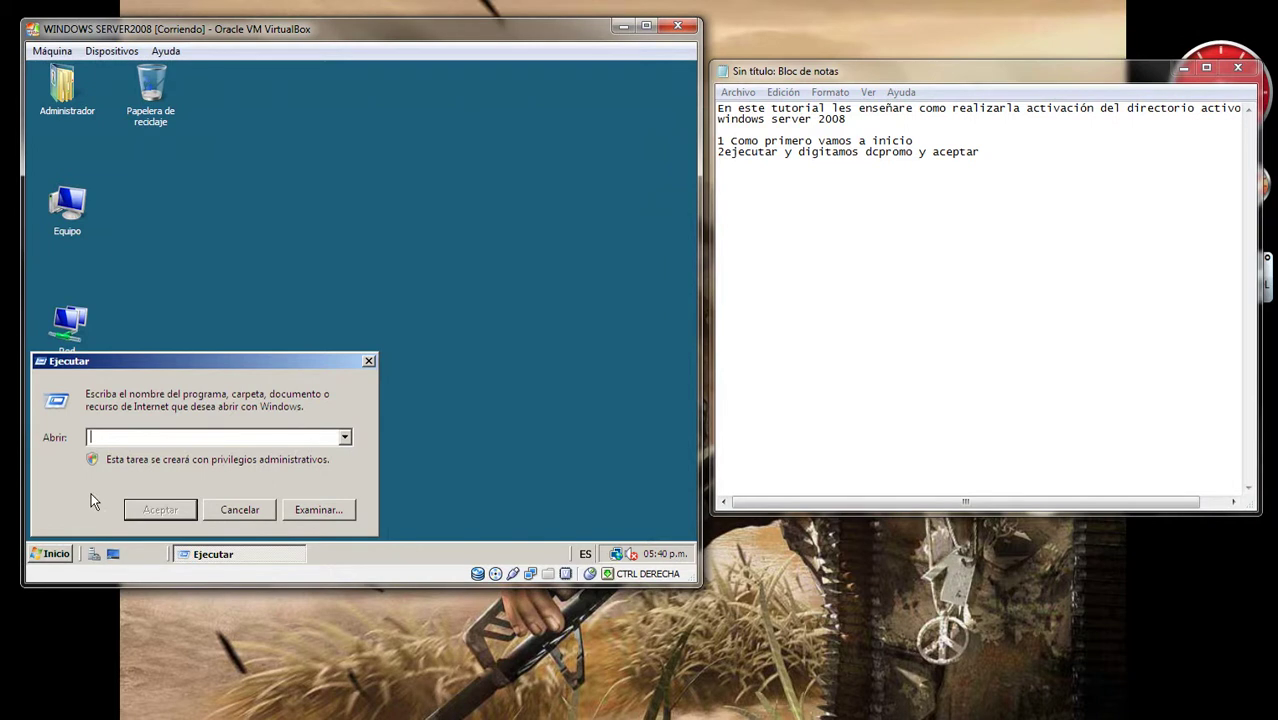
pyautogui.write('dcpromo')
pyautogui.click(164, 509)
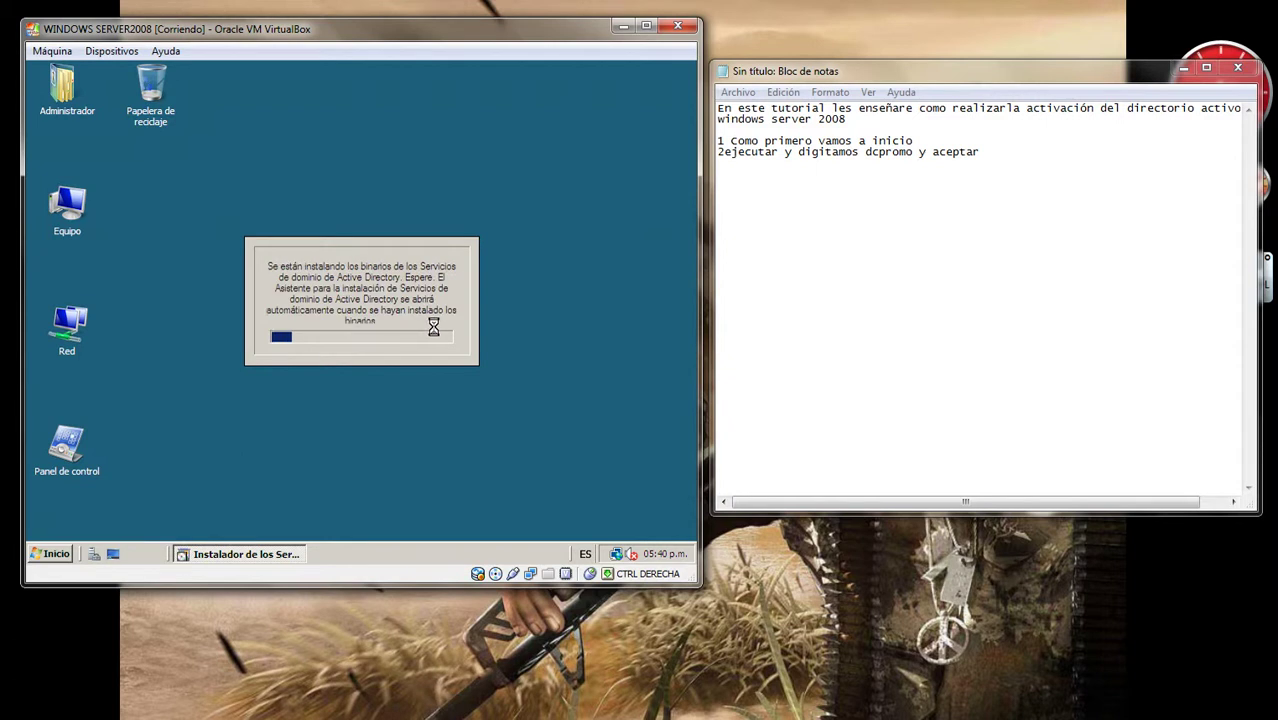
# Step: Add note step 3 saying the Active Directory installation wizard will appear
pyautogui.click(724, 152)
pyautogui.click(985, 172)
pyautogui.press('Return')
pyautogui.write('3 ')
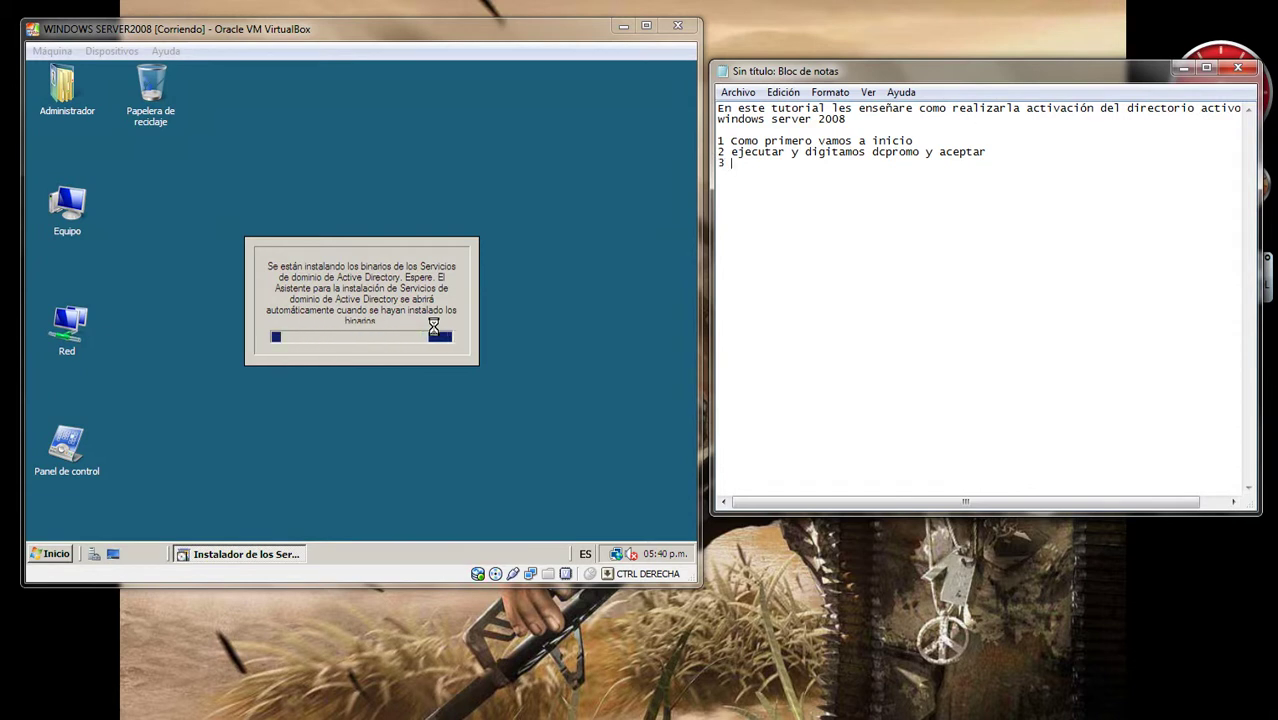
pyautogui.write('Luego')
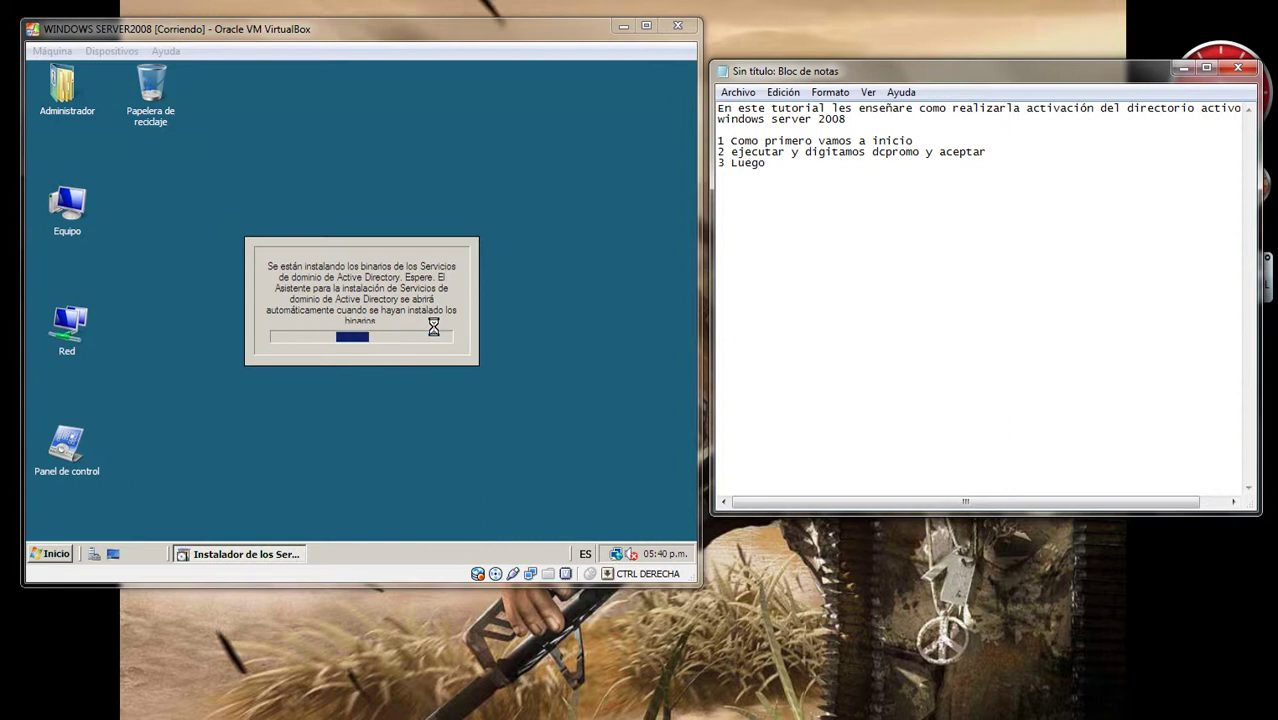
pyautogui.write(' nos aparecera')
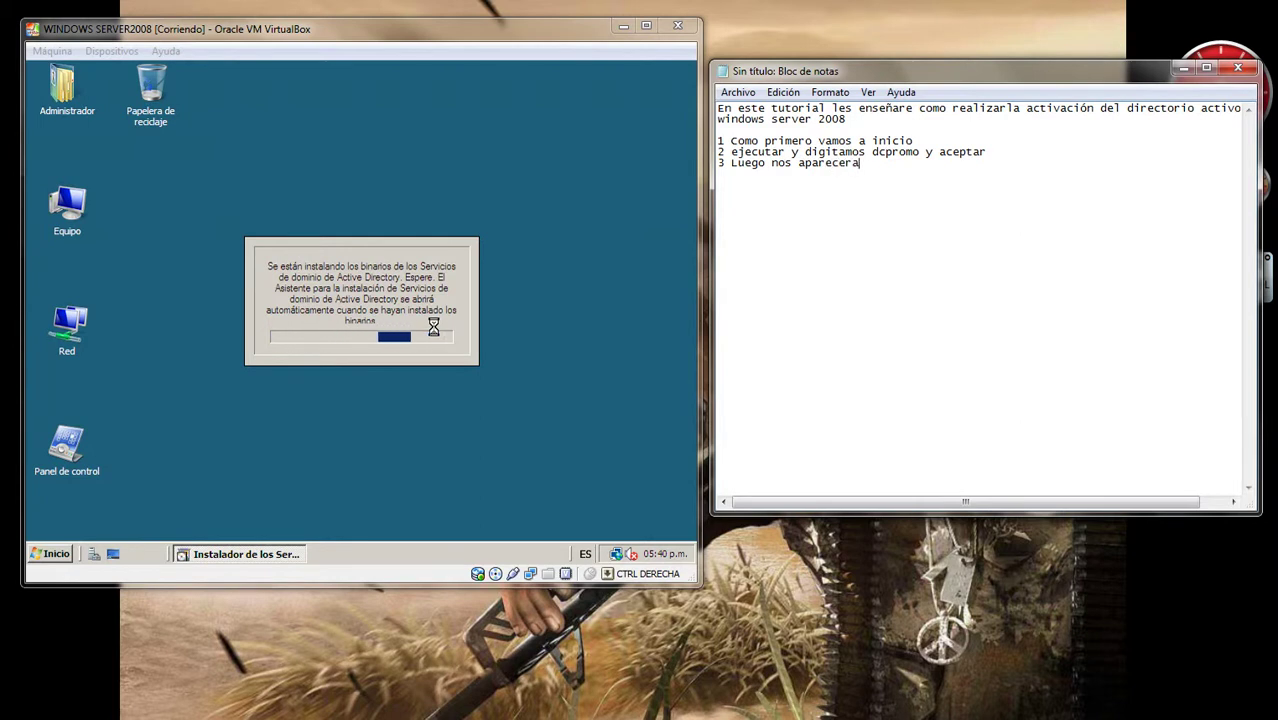
pyautogui.write(' el asistente')
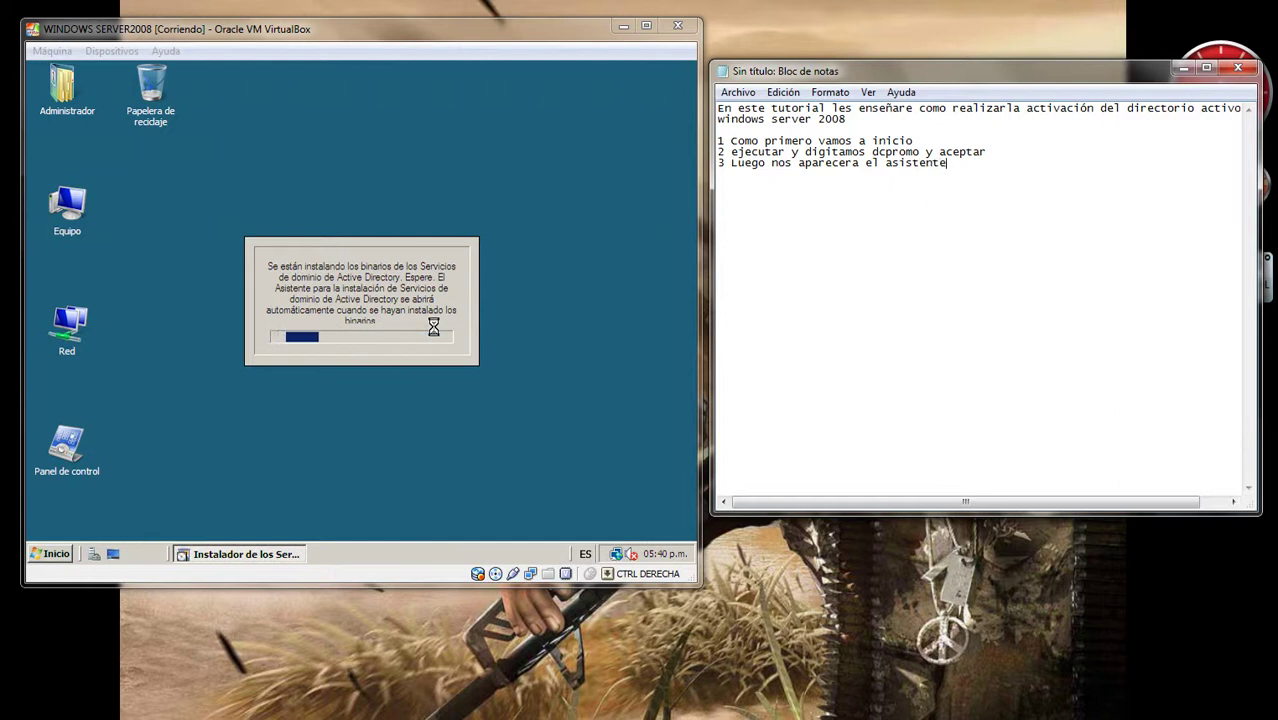
pyautogui.write(' para la instalación')
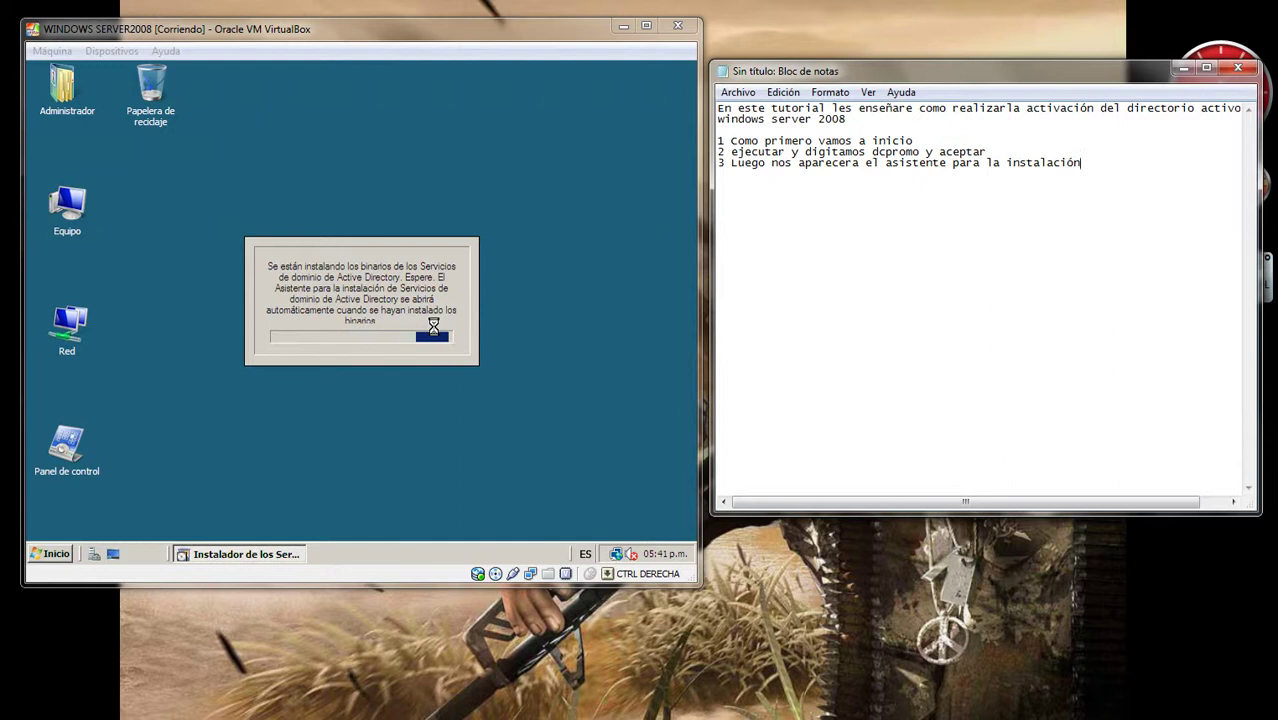
pyautogui.write(' del directorio')
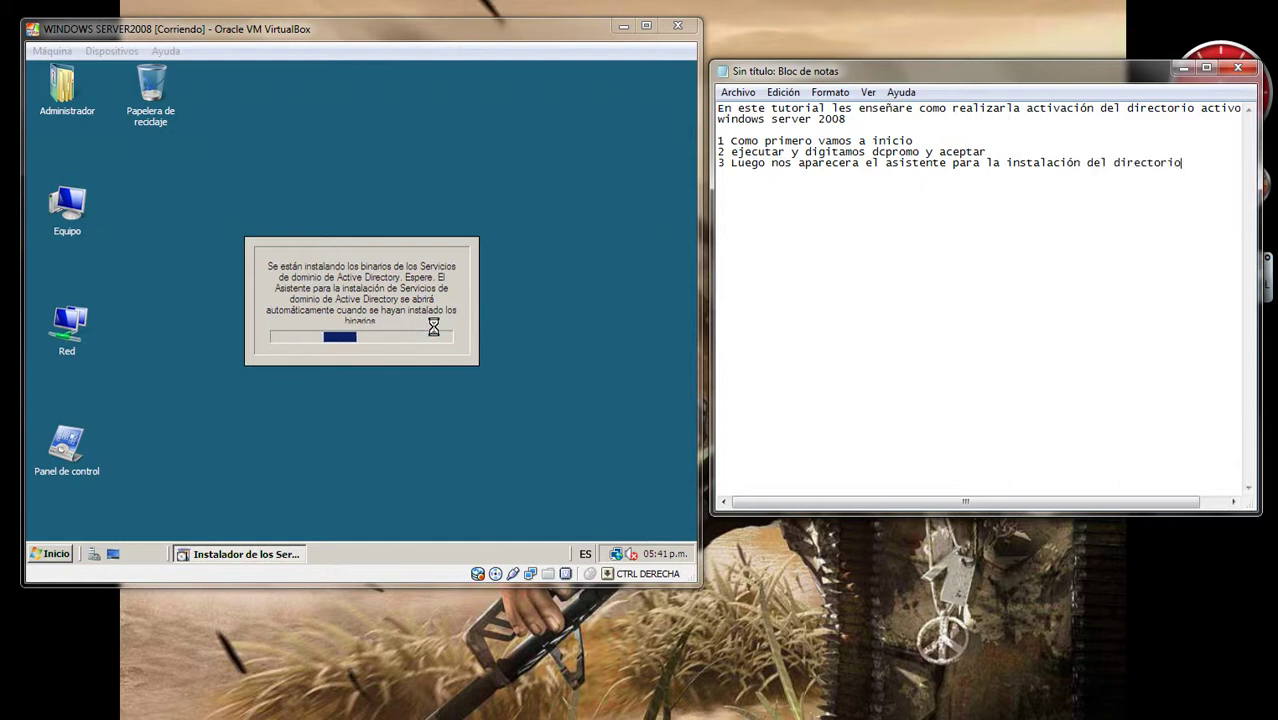
pyautogui.write(' activ')
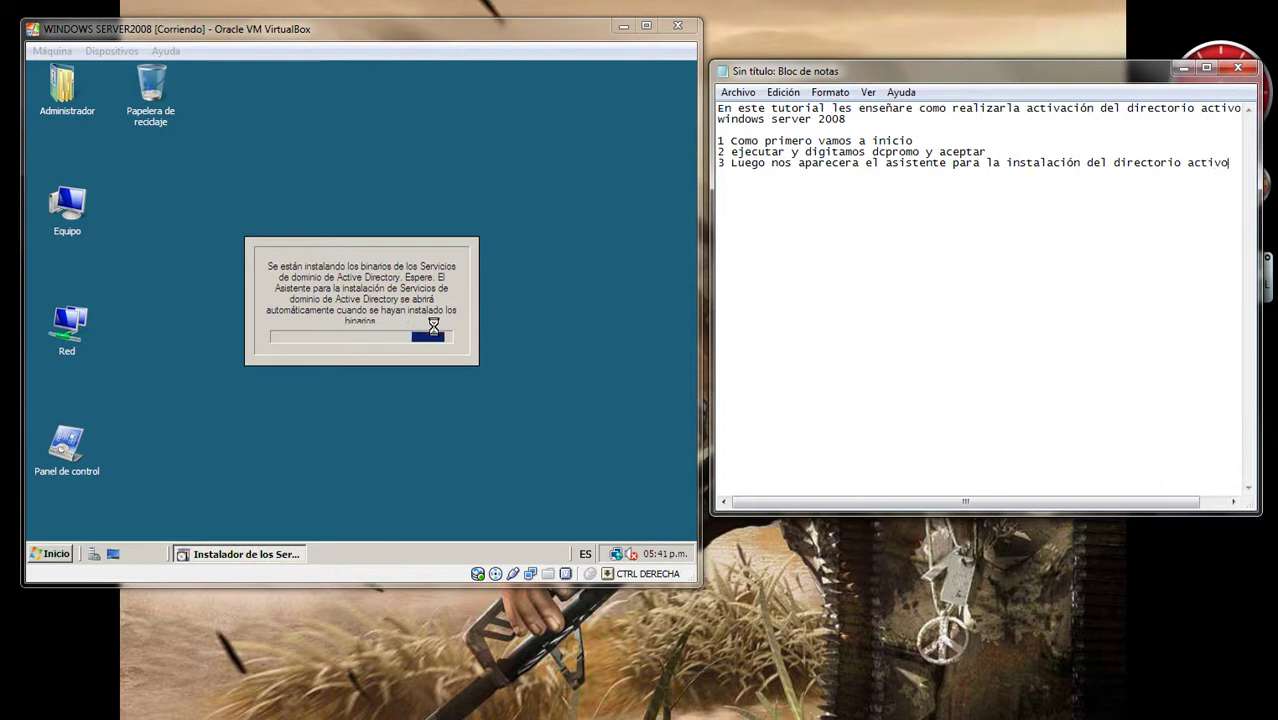
pyautogui.write('o')
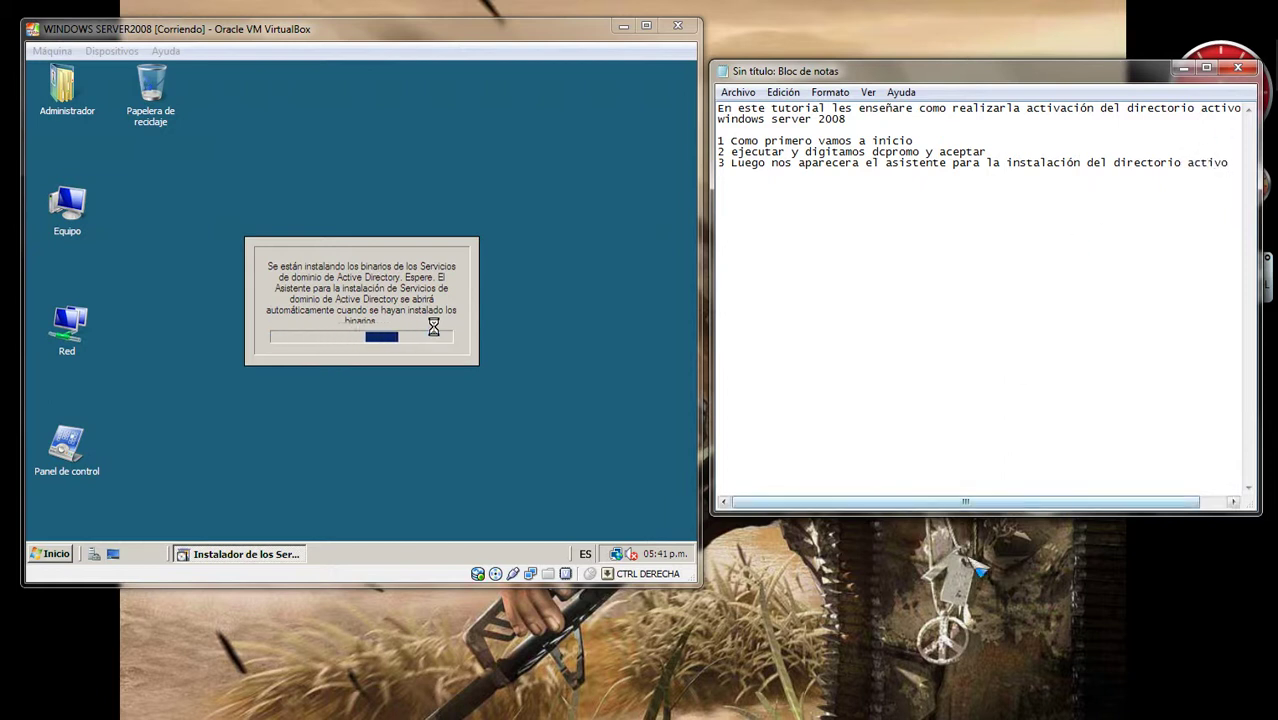
# Step: Note step 4 'Procedemos dando siguiente' and advance the wizard past its welcome page
pyautogui.moveTo(1095, 705)
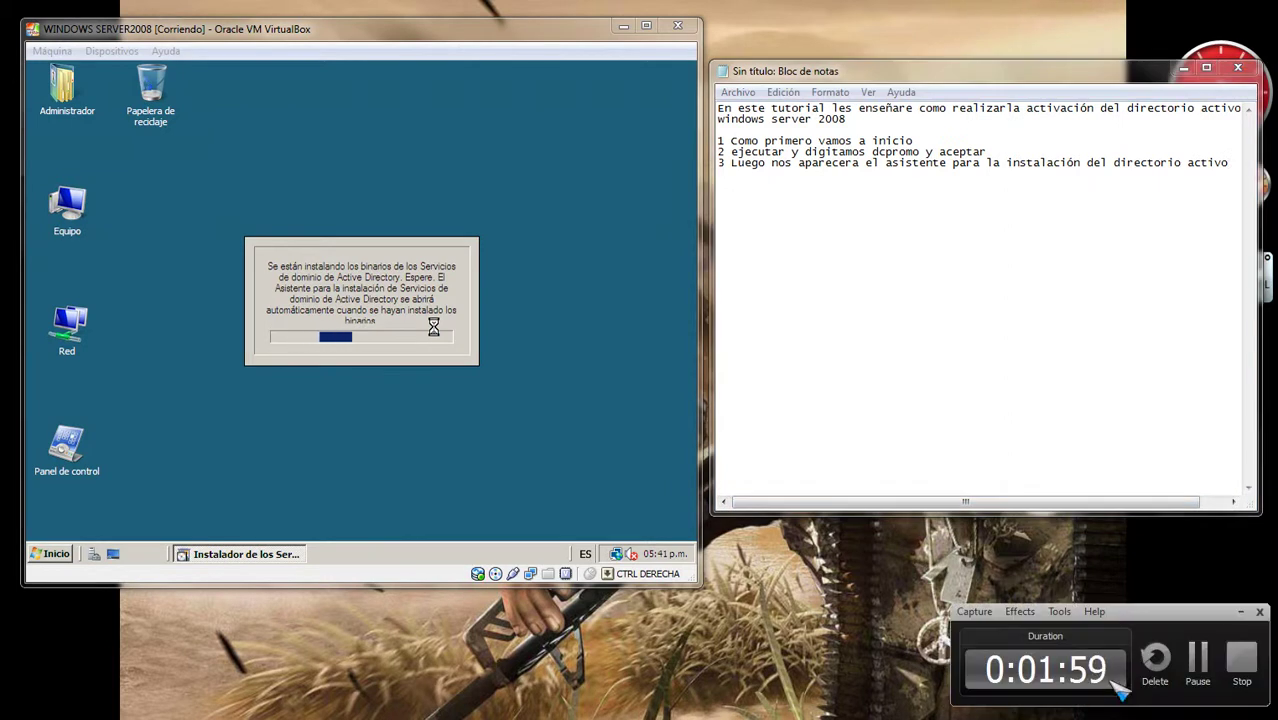
pyautogui.press('Return')
pyautogui.write('4 ')
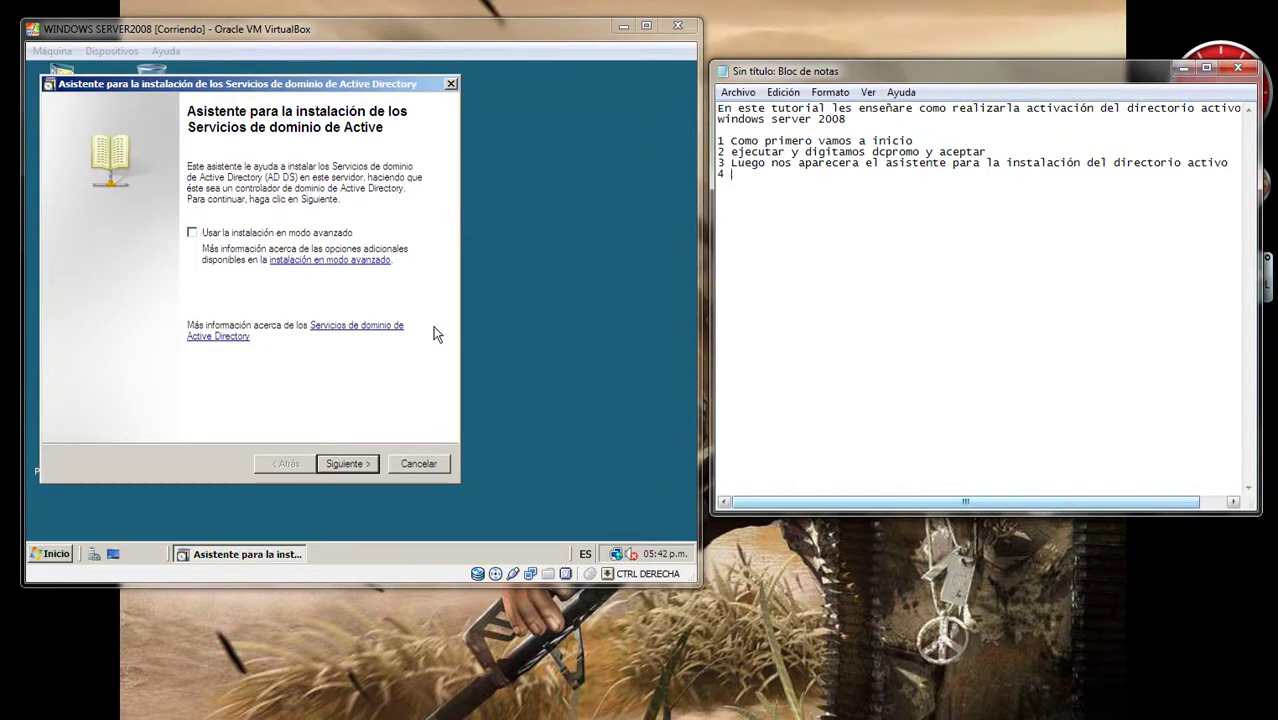
pyautogui.write('Procedemos dando')
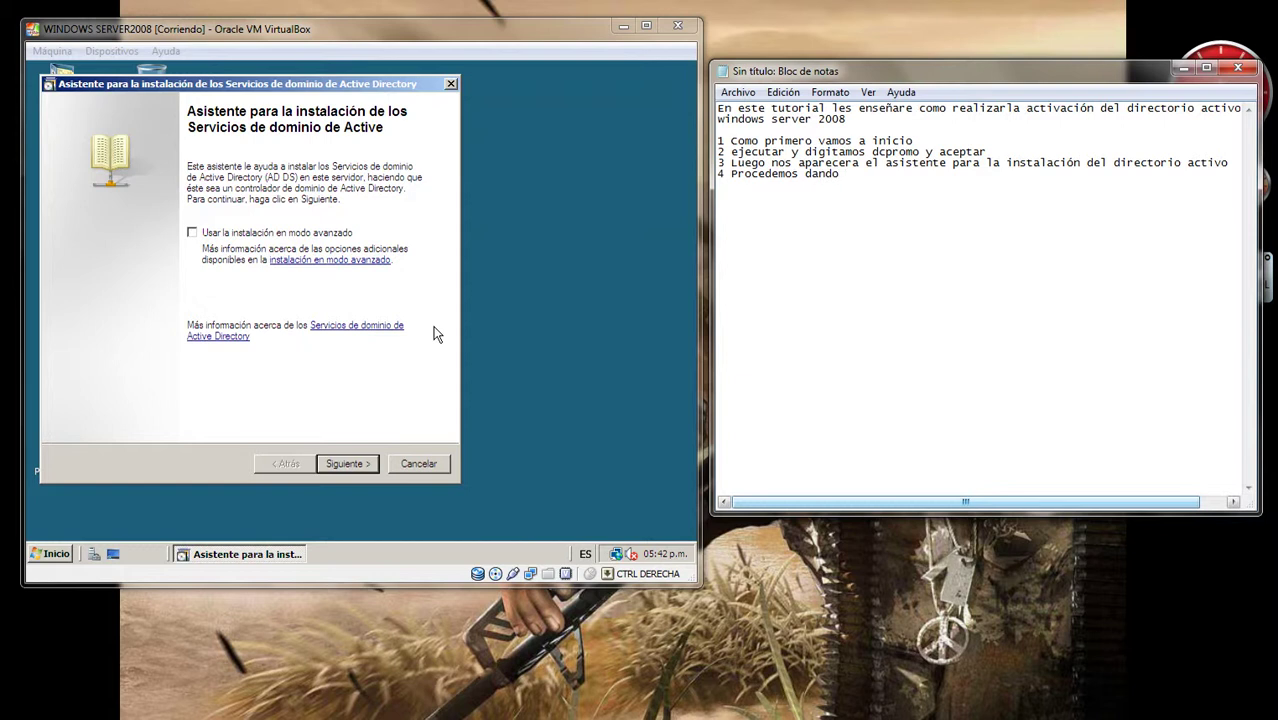
pyautogui.write(' siguiente')
pyautogui.click(405, 322)
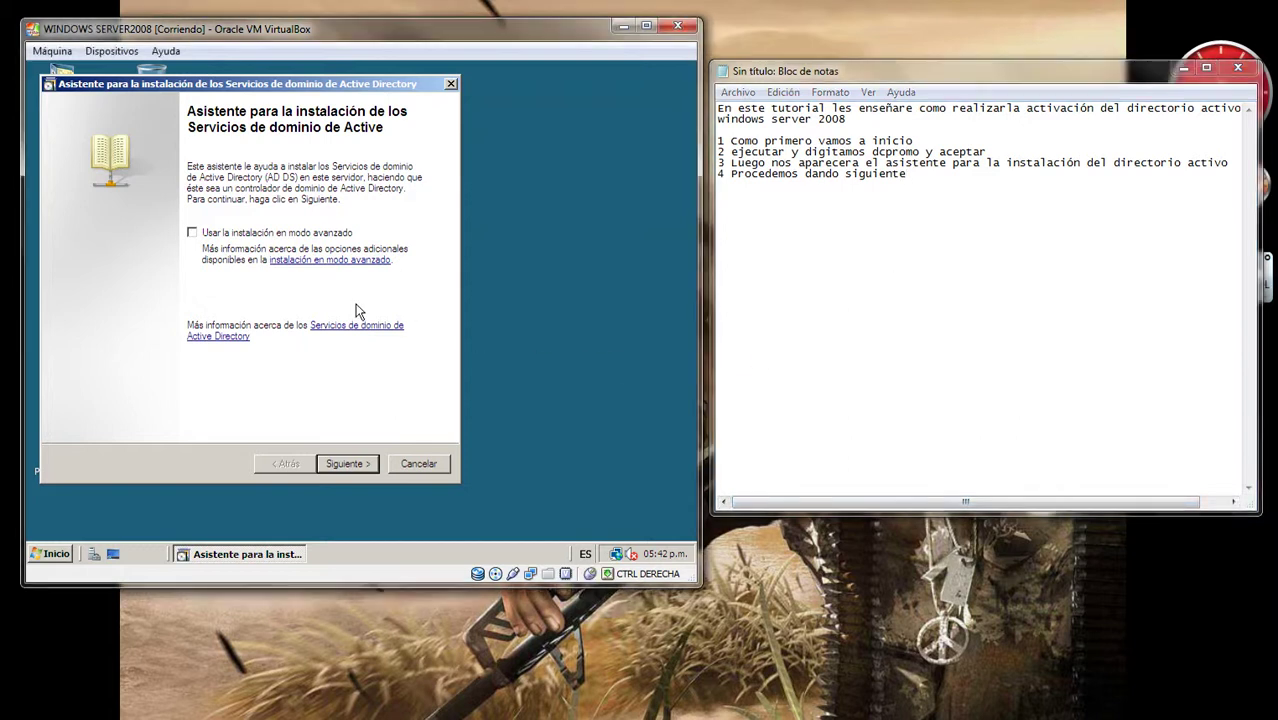
pyautogui.click(348, 464)
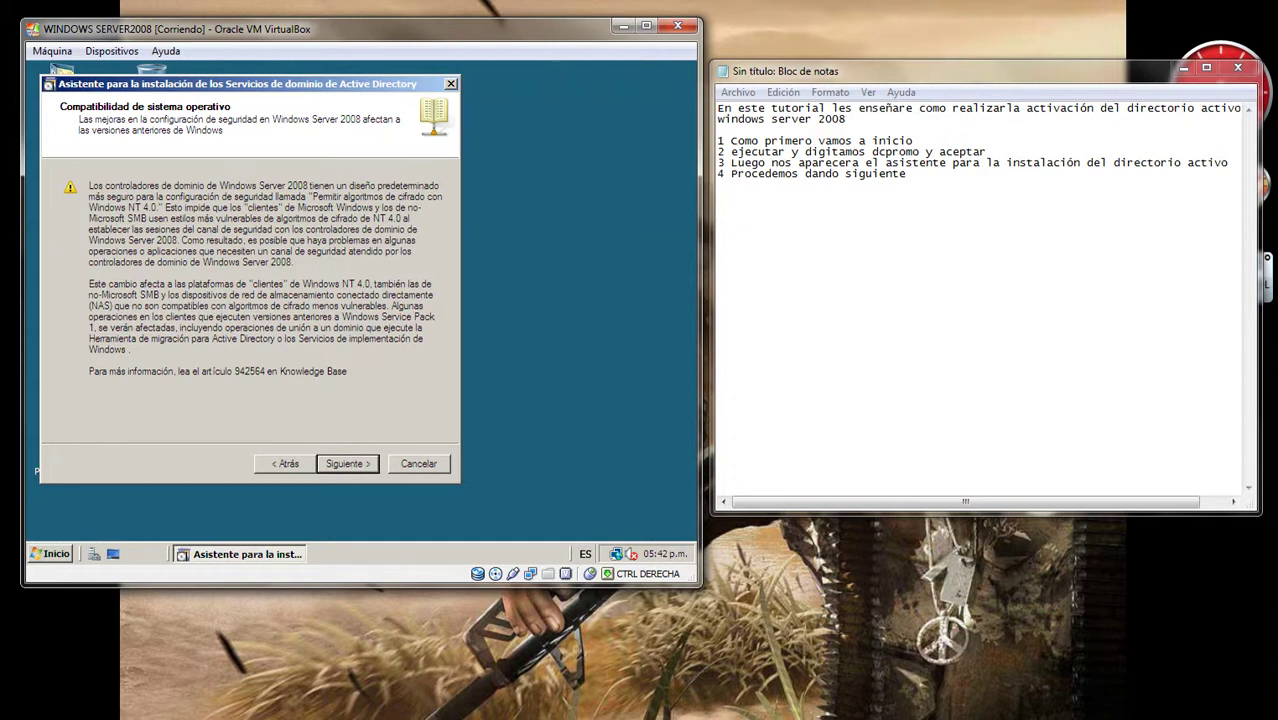
# Step: Note step 5 about ignoring the older-Windows compatibility warning, then continue past it
pyautogui.click(956, 187)
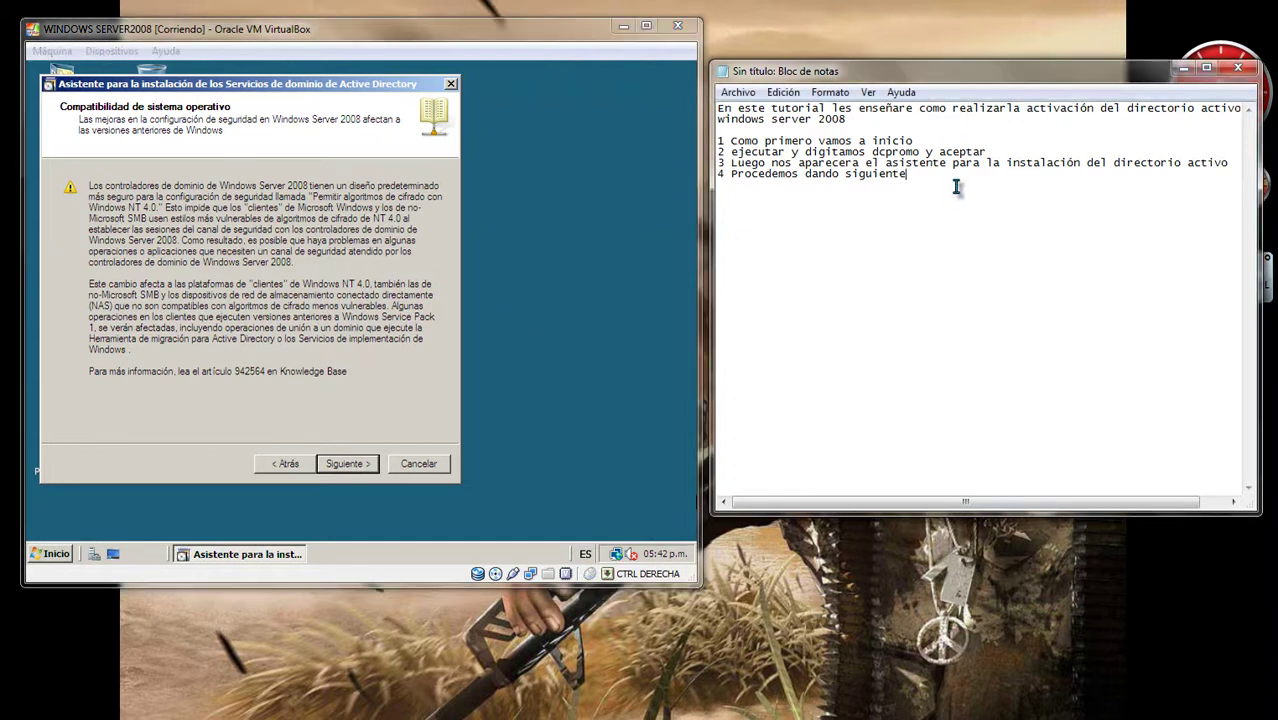
pyautogui.press('Return')
pyautogui.write('5 Nos arrojara un mensaje')
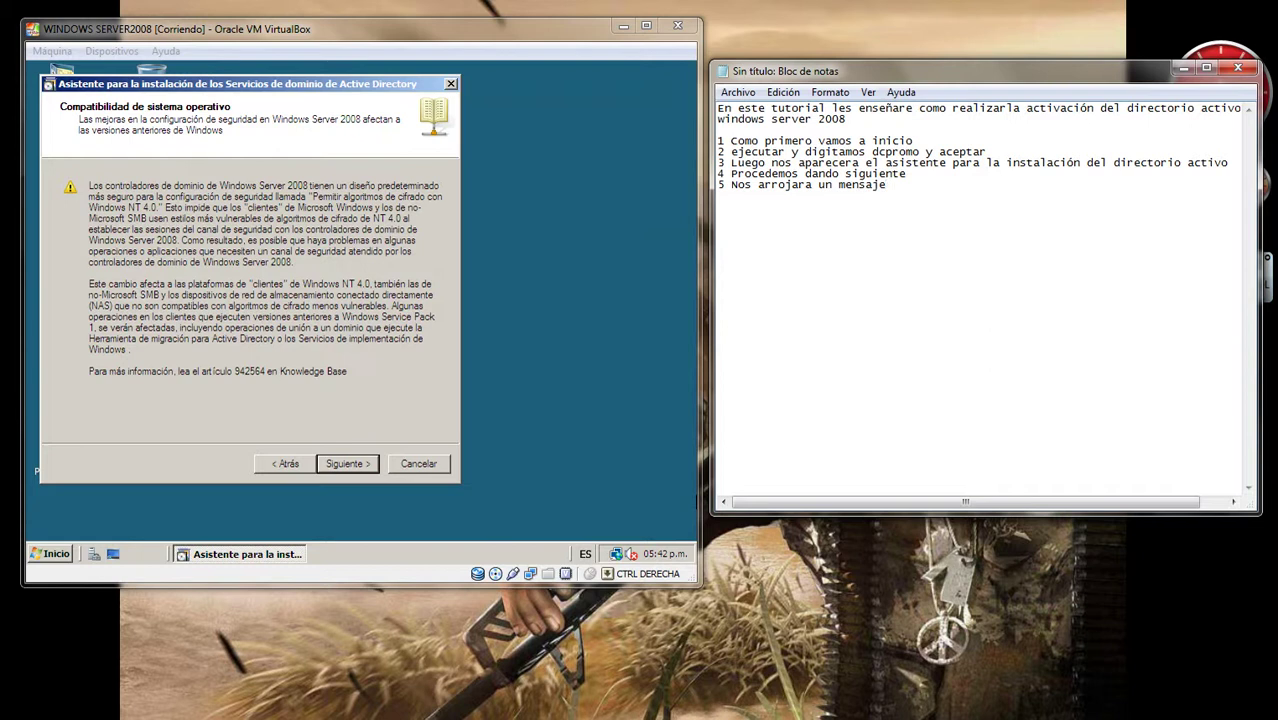
pyautogui.write(' de advertencia con los los')
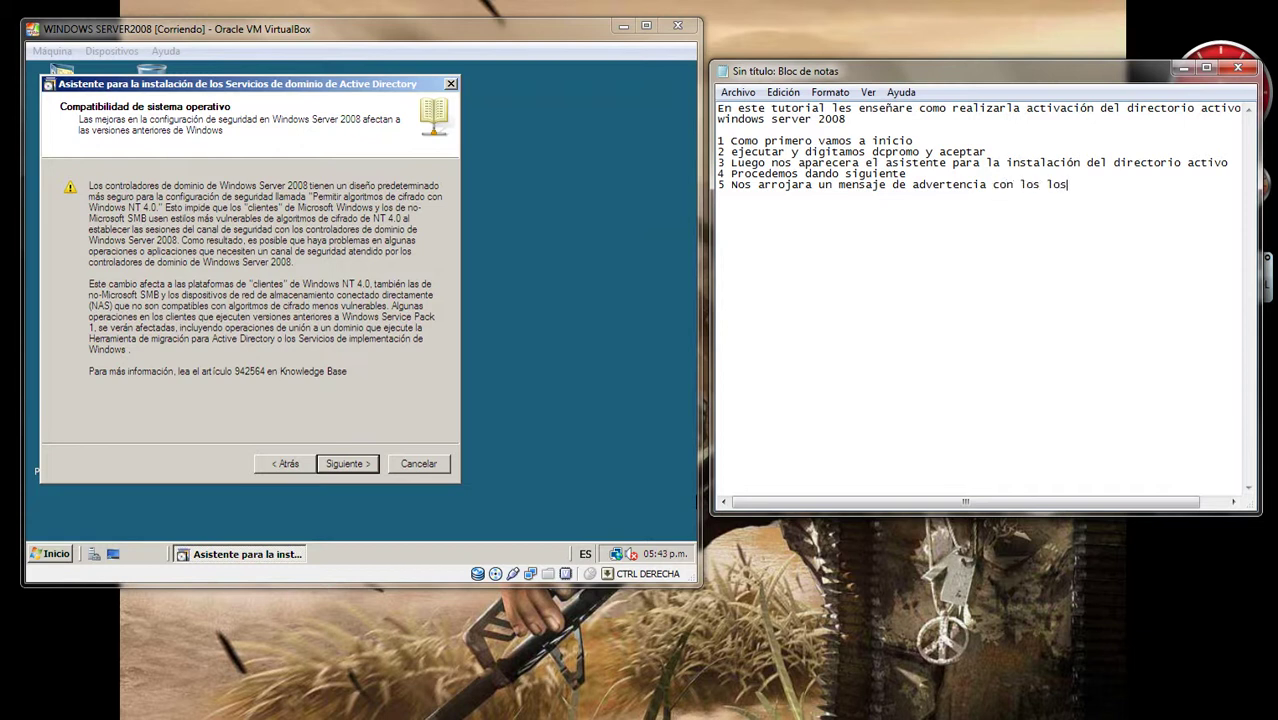
pyautogui.press('BackSpace')
pyautogui.press('BackSpace')
pyautogui.press('BackSpace')
pyautogui.write('posibles problemas ')
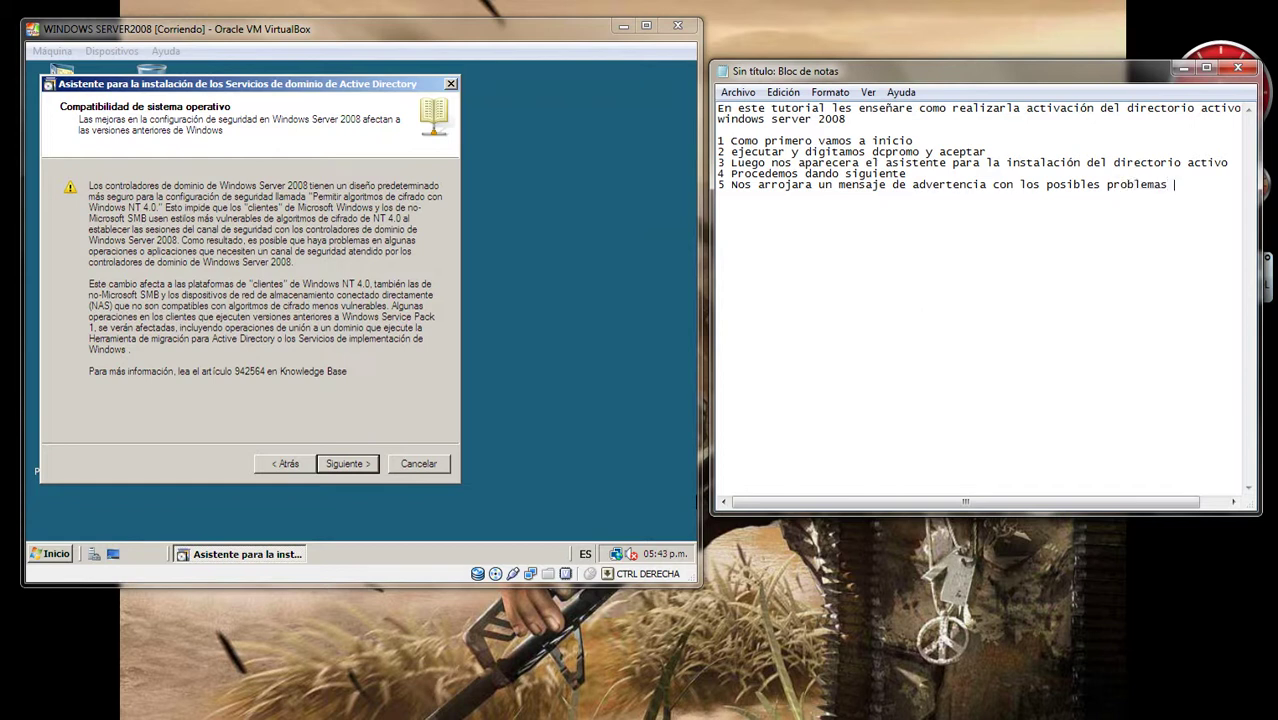
pyautogui.write('que podamos tener')
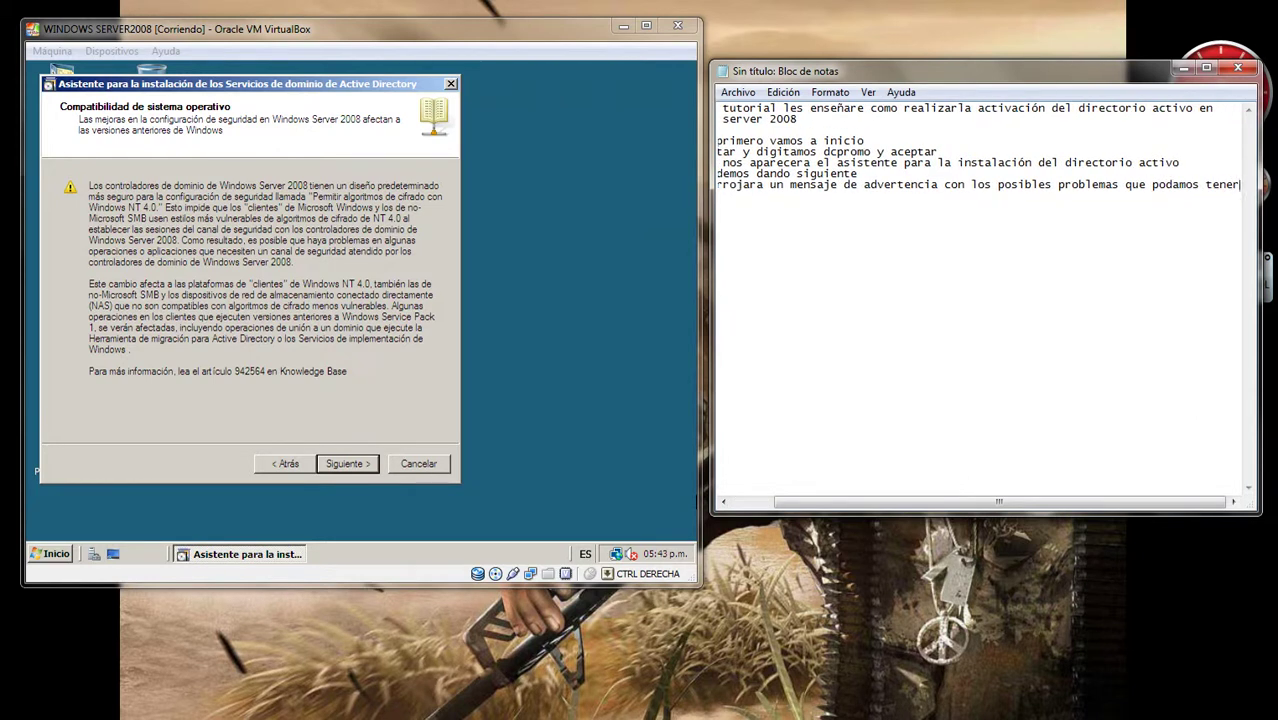
pyautogui.write(' con ')
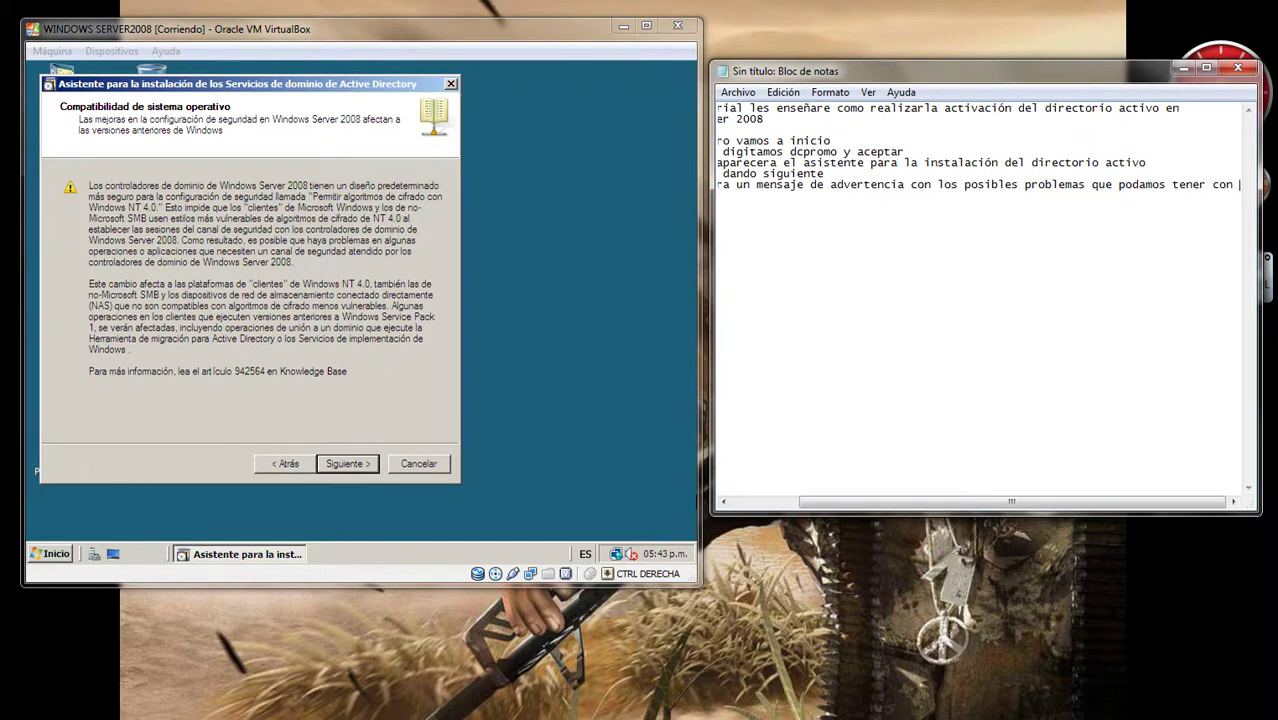
pyautogui.write('versiones')
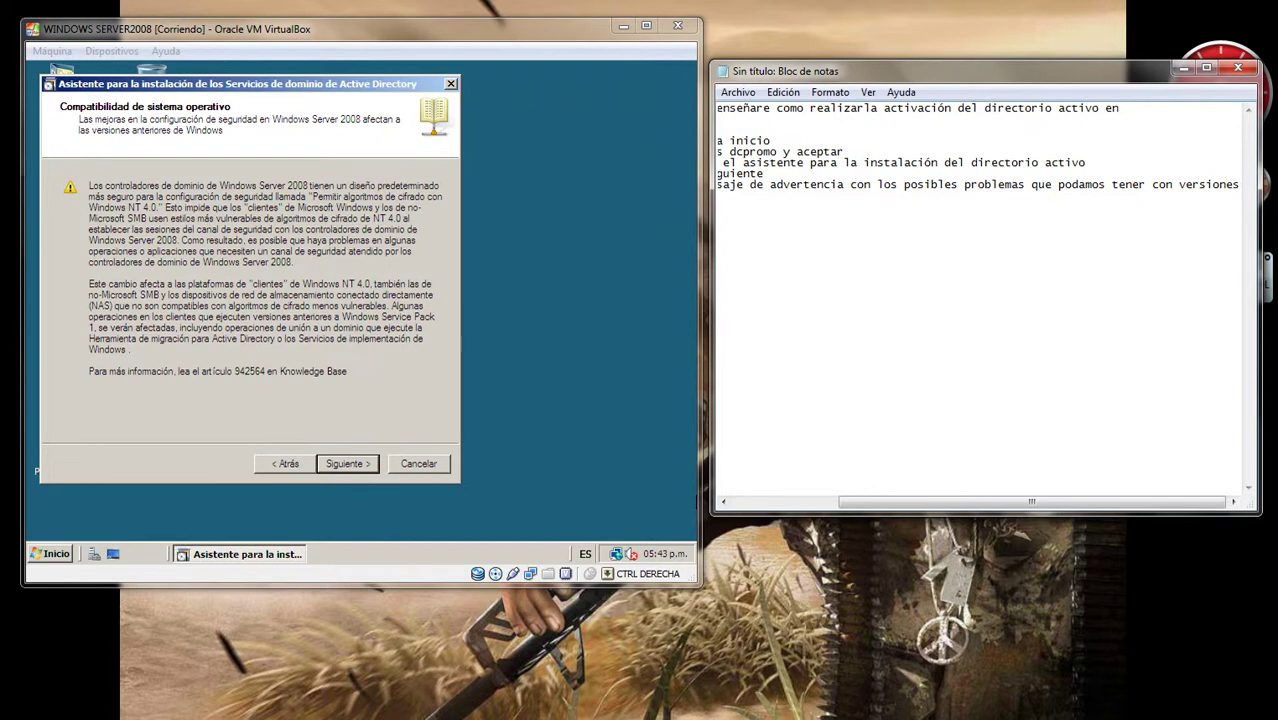
pyautogui.press('Return')
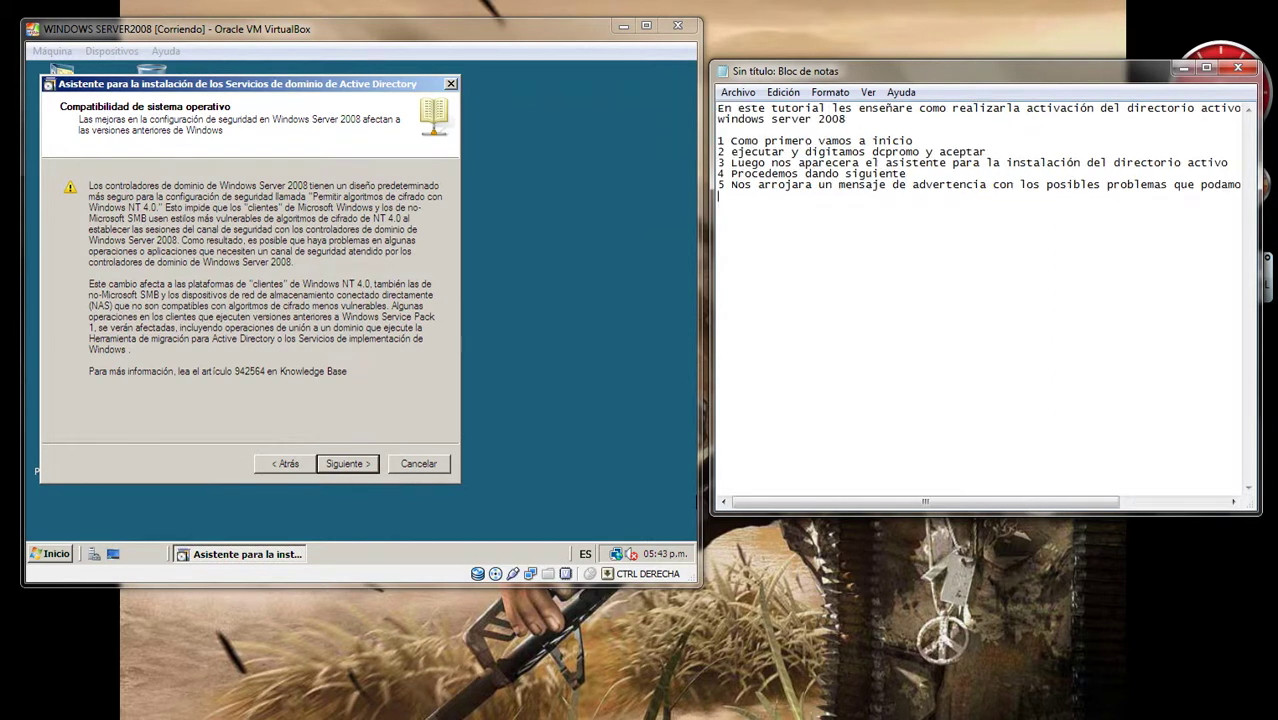
pyautogui.write('antiguas')
pyautogui.write(' de')
pyautogui.write(' wind')
pyautogui.press('BackSpace')
pyautogui.write('windows')
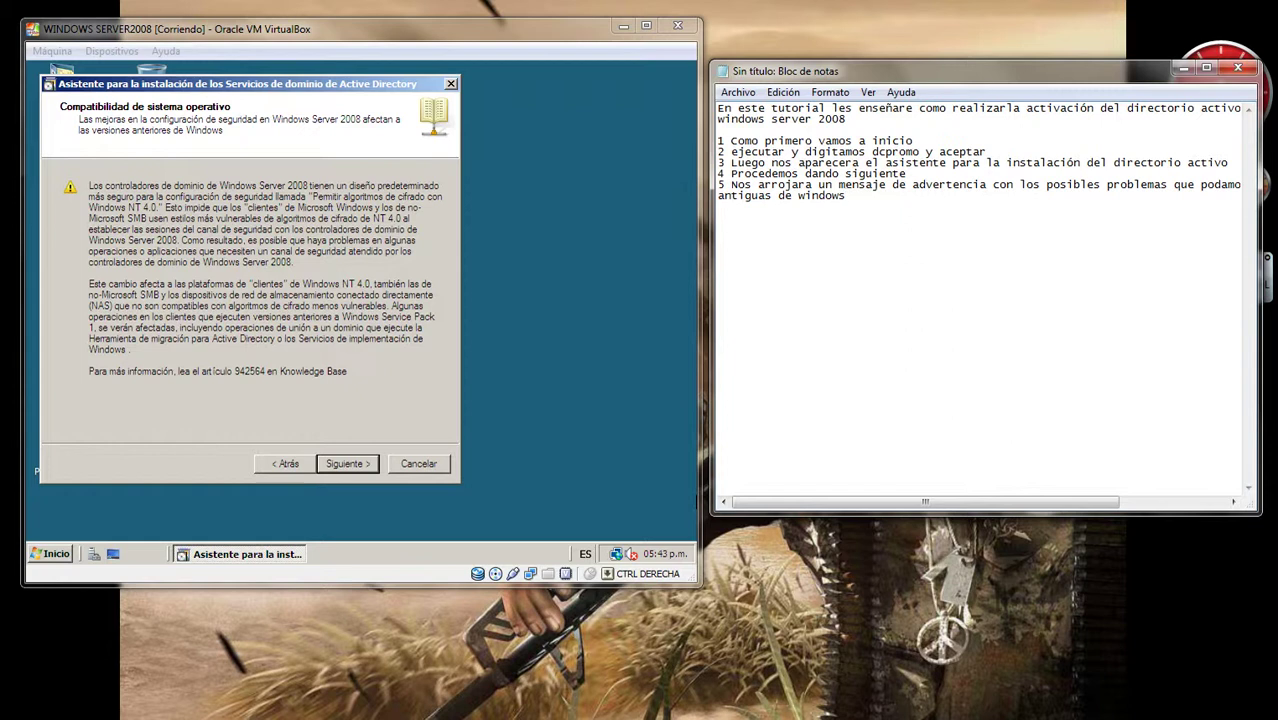
pyautogui.write(' ignoramos y damos si')
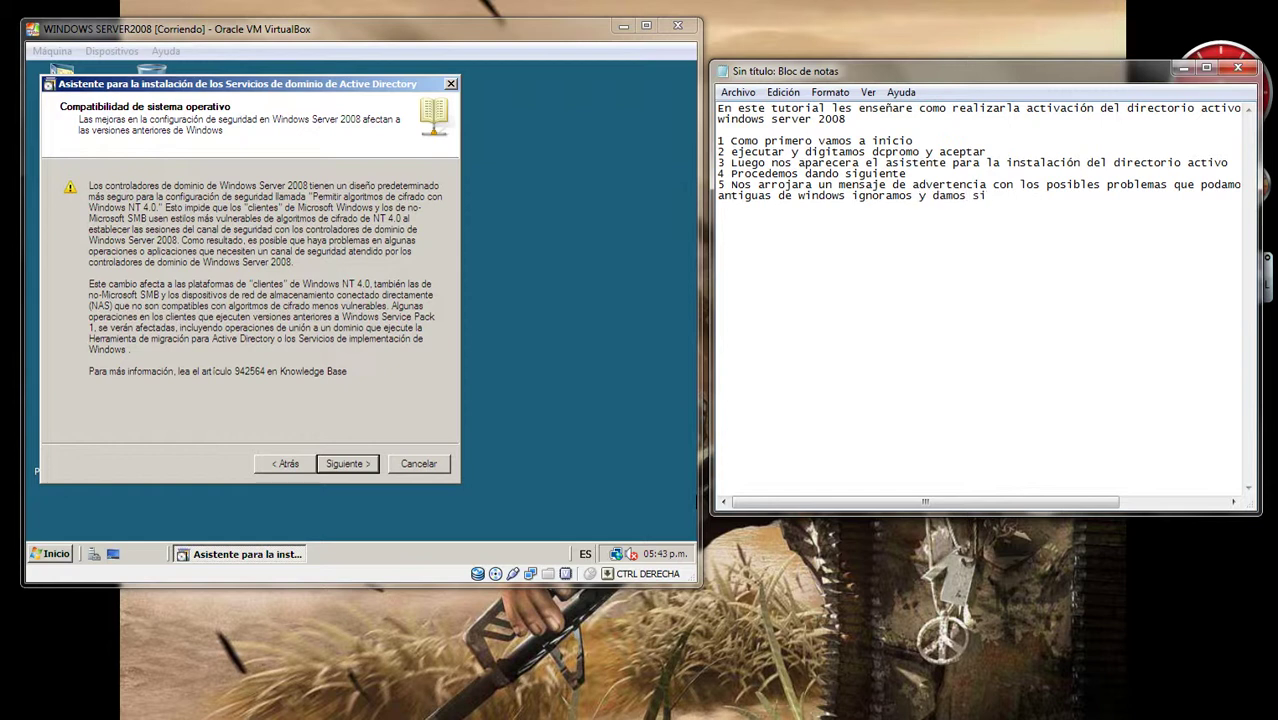
pyautogui.write('guiente')
pyautogui.click(536, 264)
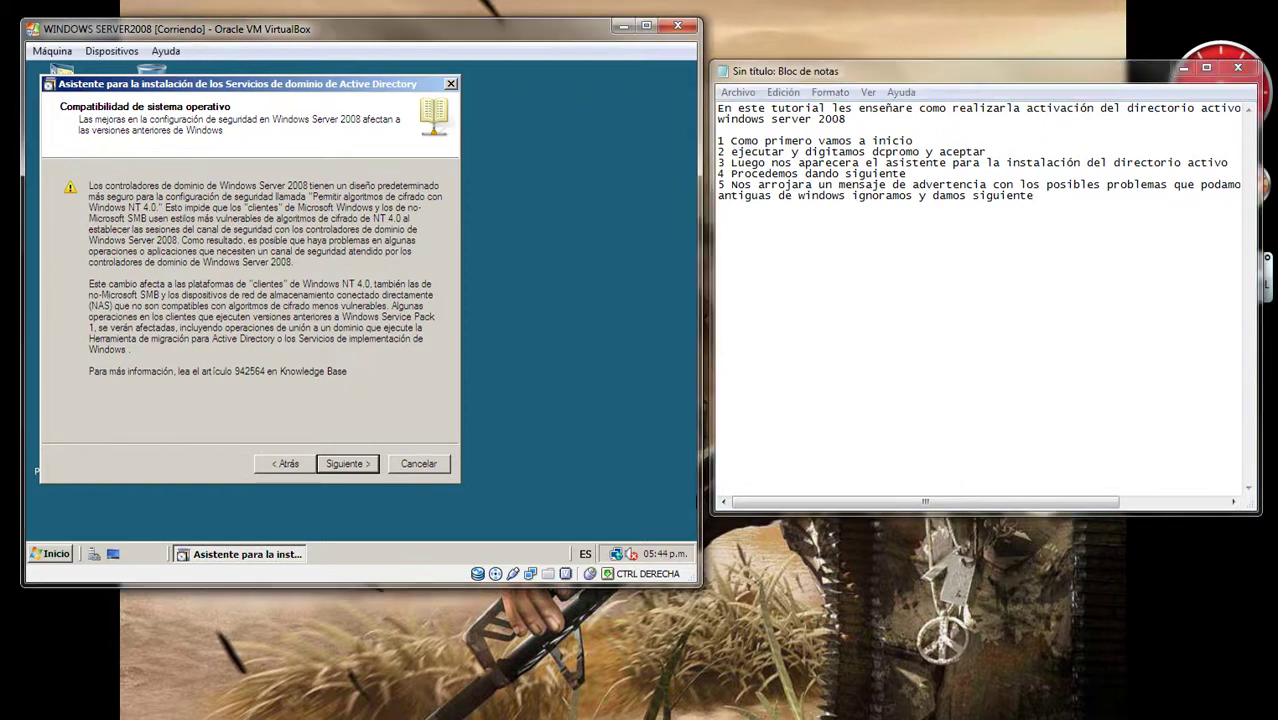
pyautogui.click(348, 463)
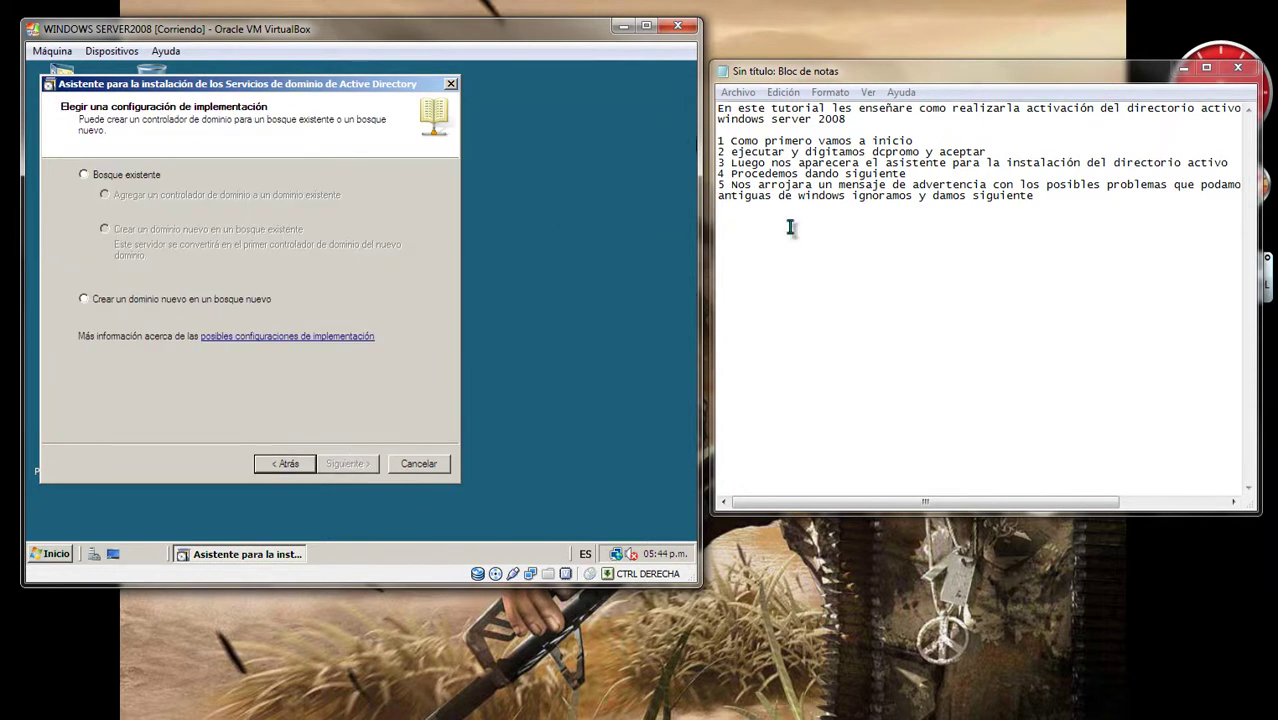
# Step: Add note step 6: choose between an existing forest or a new one, here new
pyautogui.click(1068, 197)
pyautogui.press('Return')
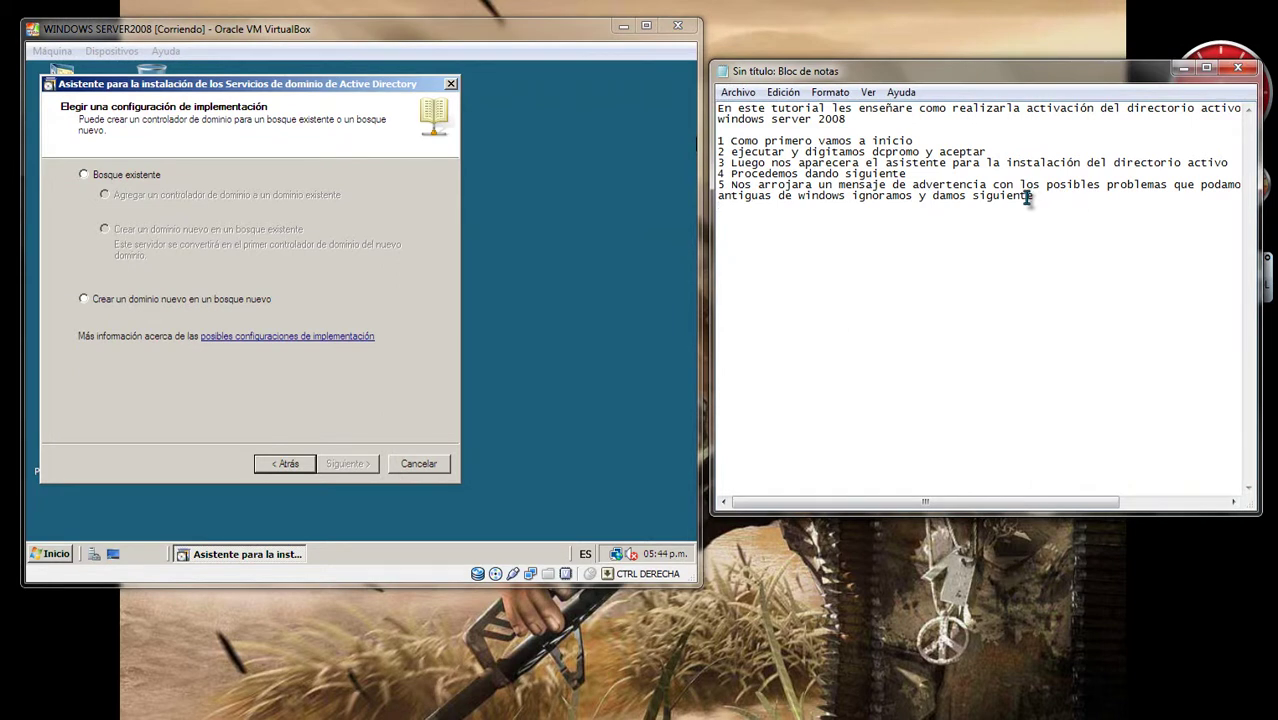
pyautogui.write('6 nOS PEDIRA QUE S')
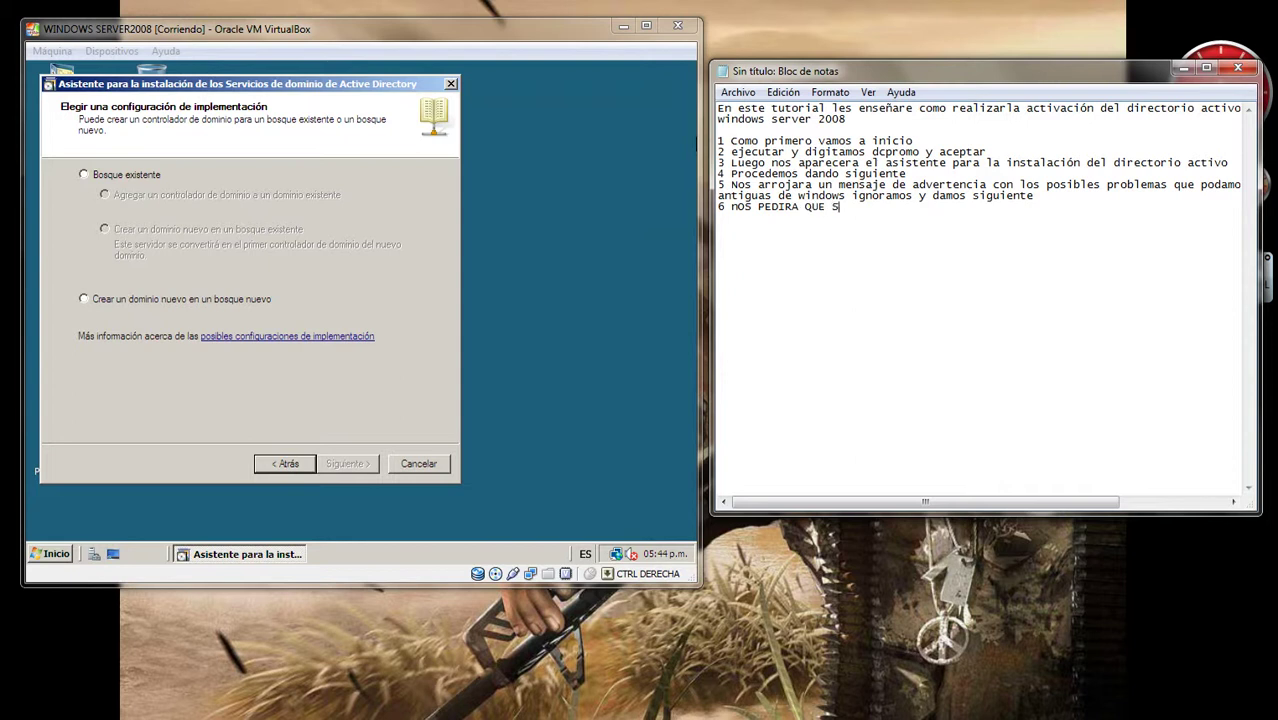
pyautogui.write('I QUEREMOS UN BOSQUE')
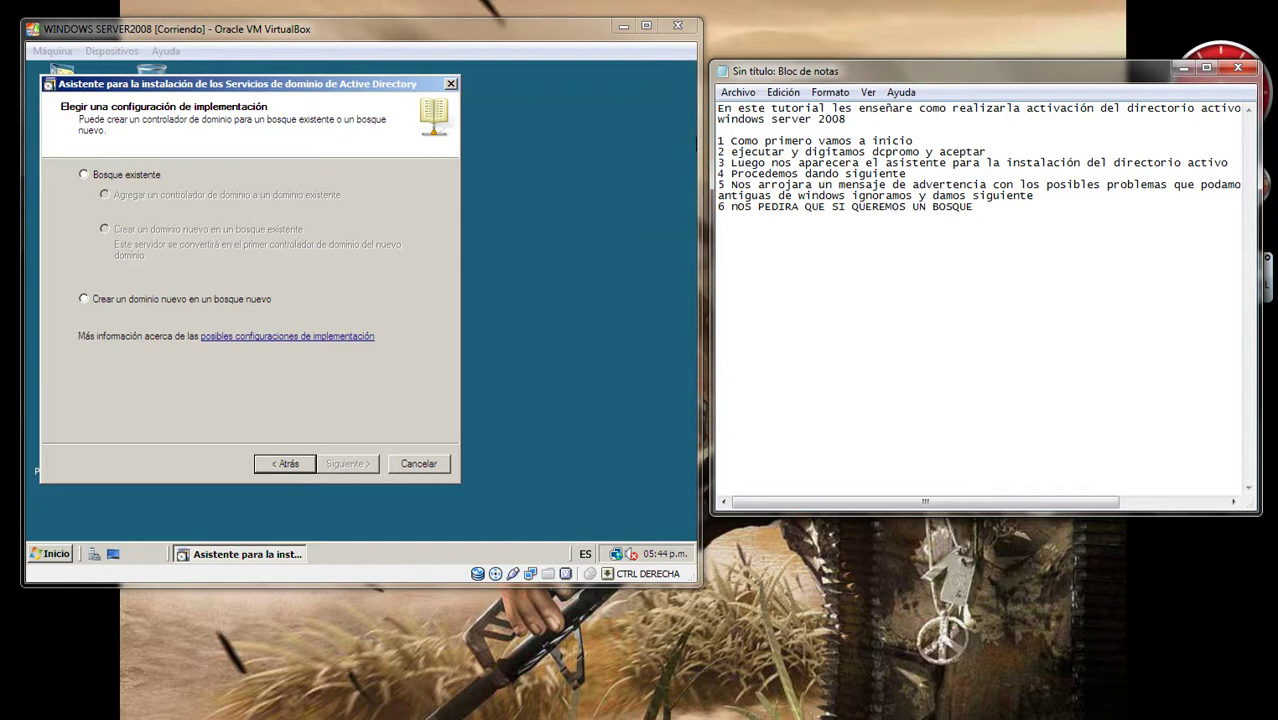
pyautogui.write(' EXISTENTE')
pyautogui.write('O CREAR UNO NUEVO EN ESTE CASO')
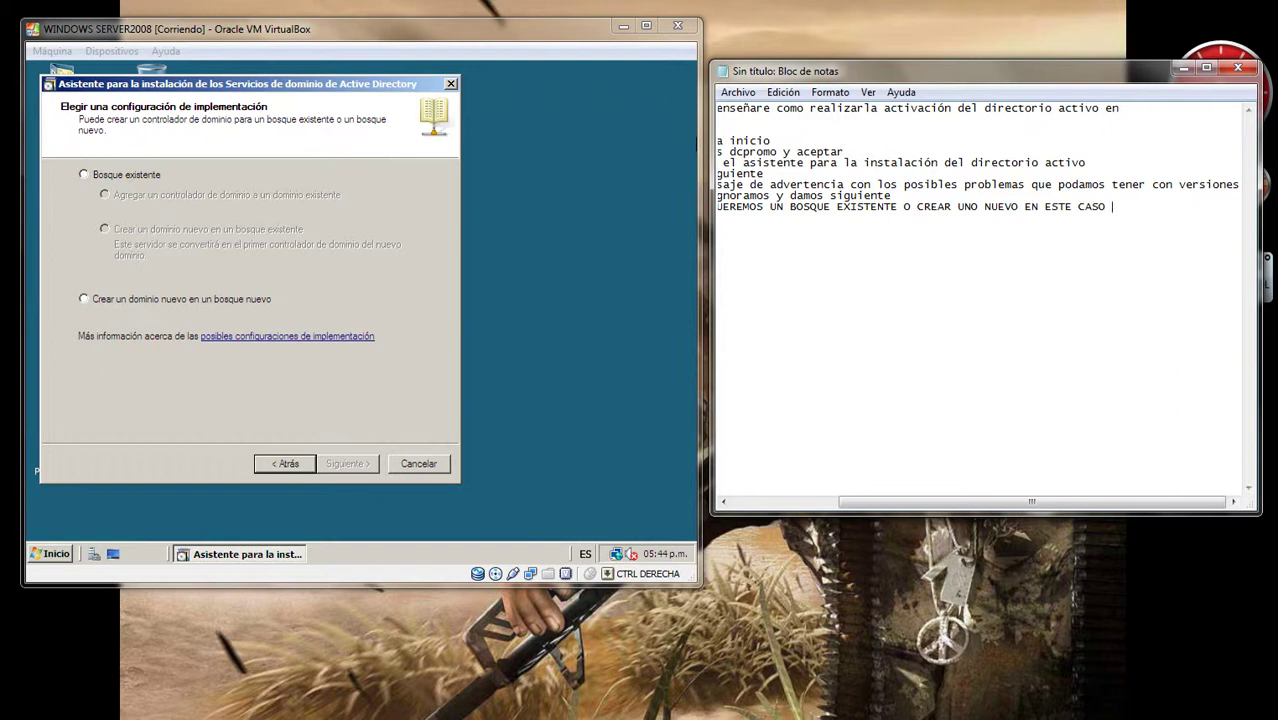
pyautogui.write(' CR')
pyautogui.write('EAREMOS U')
pyautogui.write('NO')
pyautogui.write(' NUEVO')
pyautogui.press('Return')
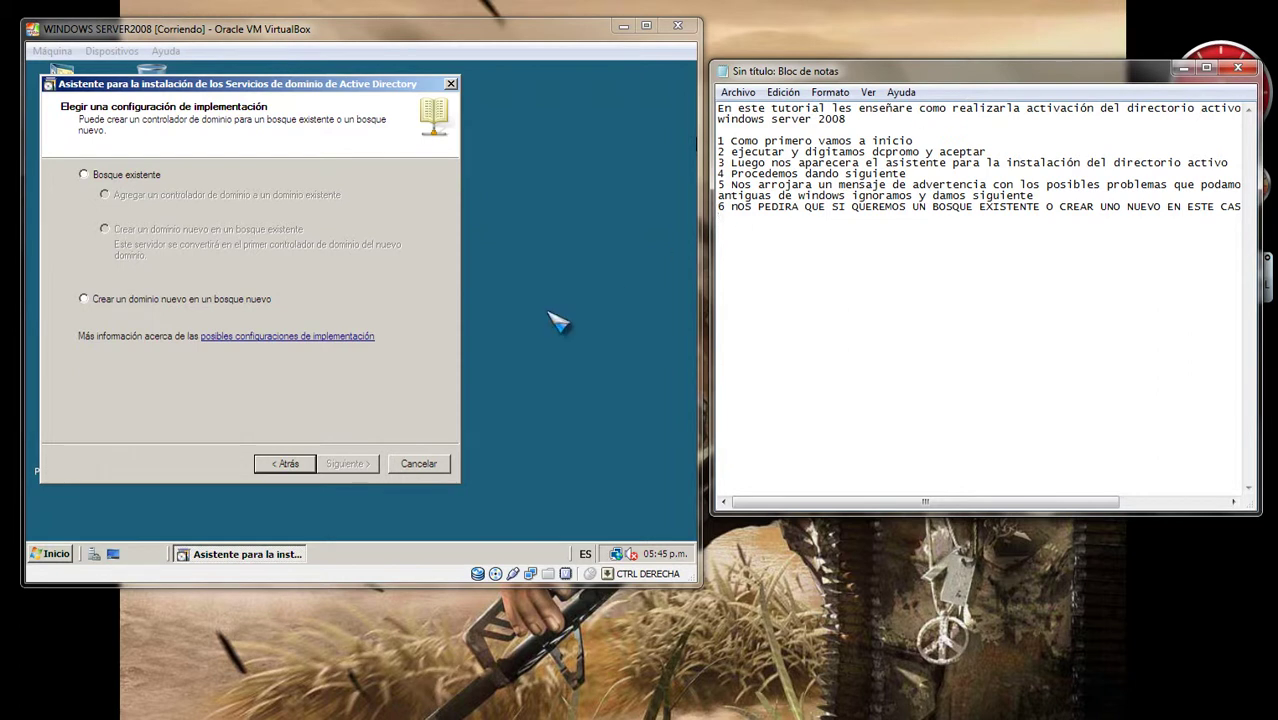
# Step: Select 'Crear un dominio nuevo en un bosque nuevo' and continue to the forest root name page
pyautogui.click(645, 320)
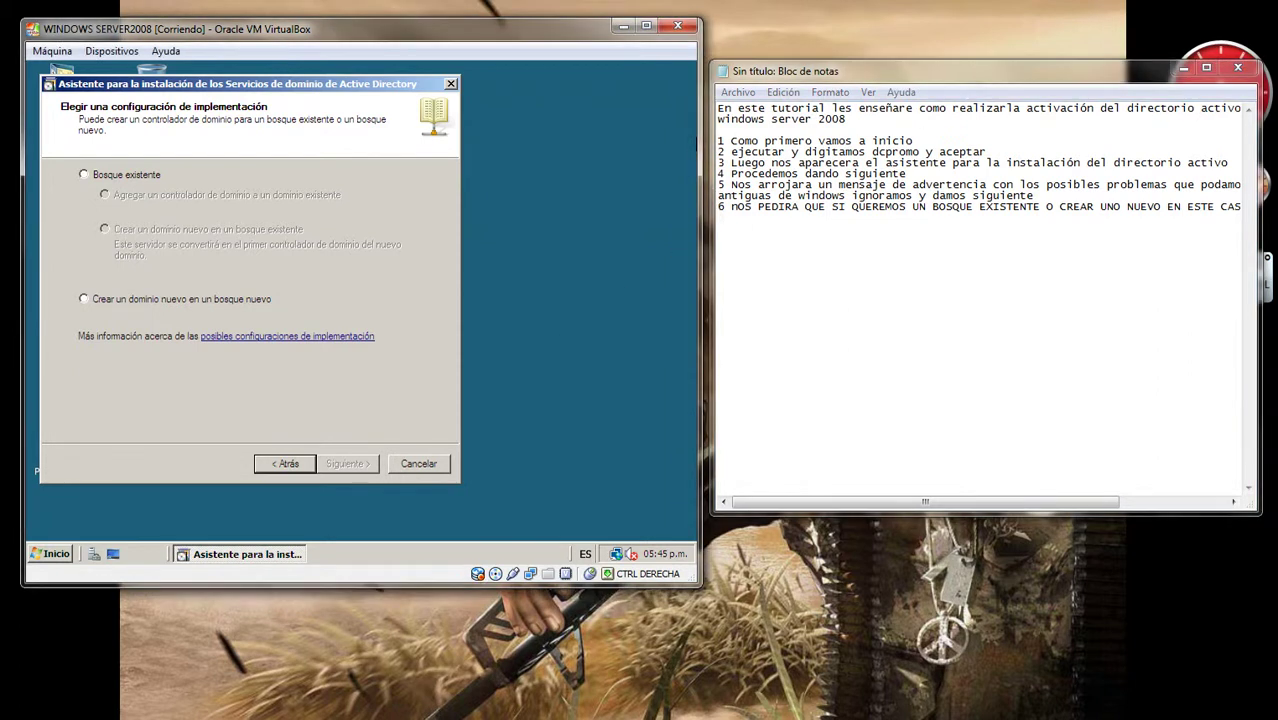
pyautogui.click(85, 299)
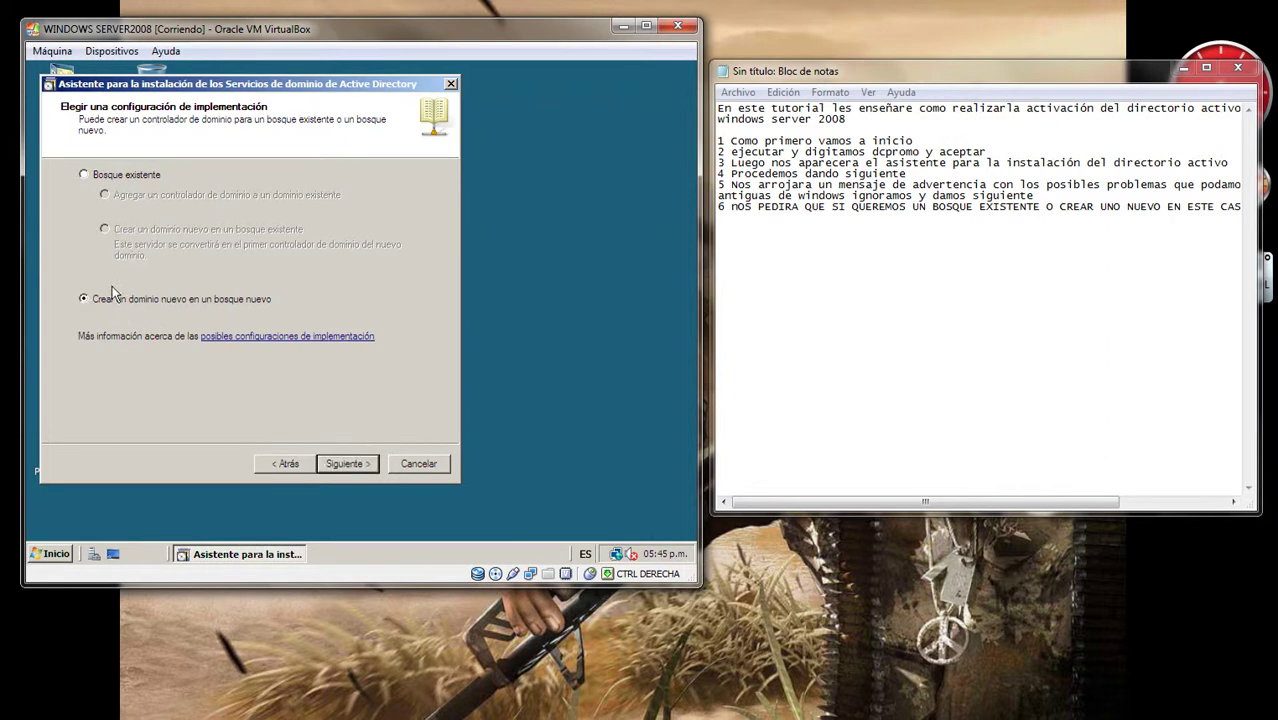
pyautogui.click(340, 463)
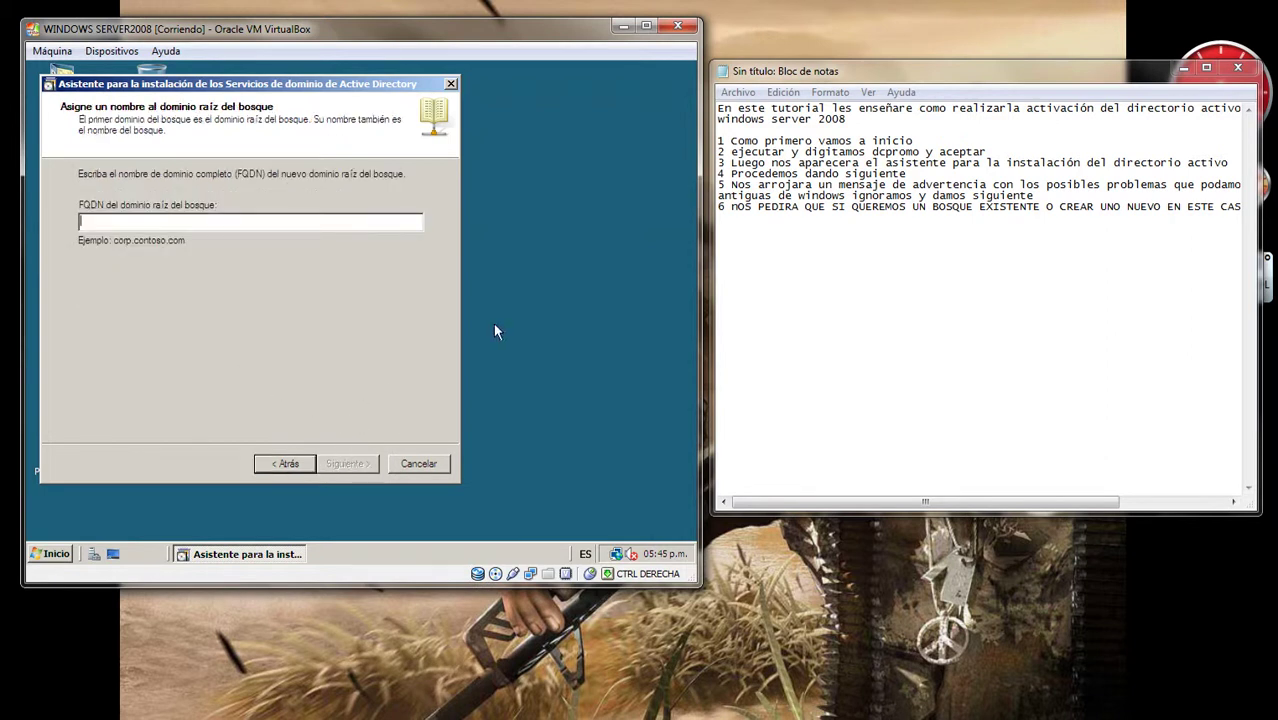
# Step: Note step 7: enter the new domain's DNS name, click siguiente, and it verifies the name
pyautogui.click(535, 284)
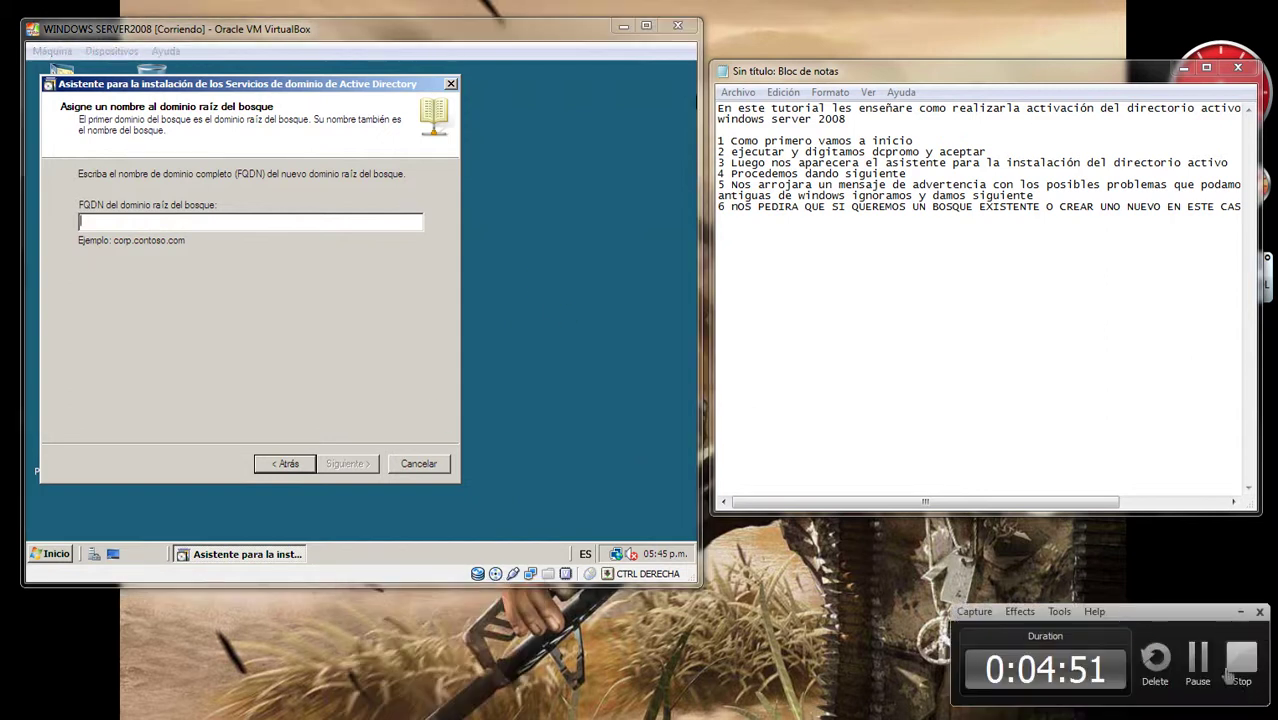
pyautogui.press('Return')
pyautogui.write('7 Nos')
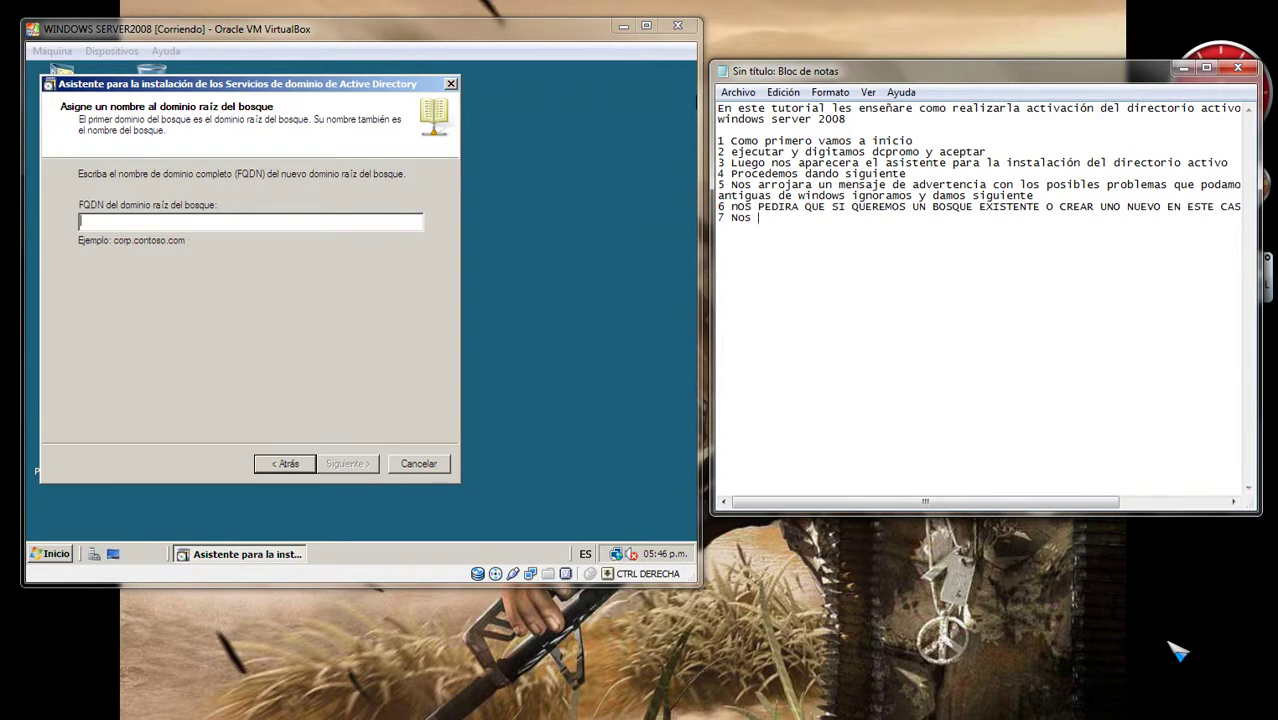
pyautogui.write(' pedira')
pyautogui.write('el DNS para ')
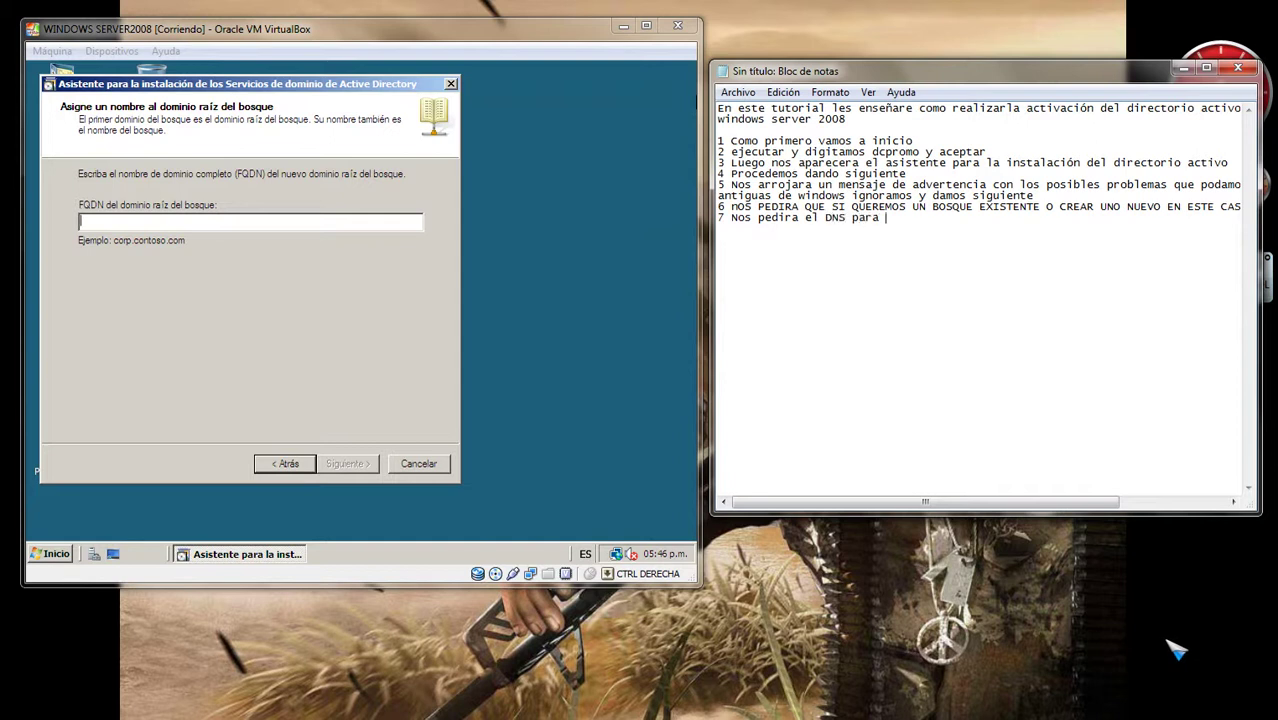
pyautogui.write('el nuevo dom')
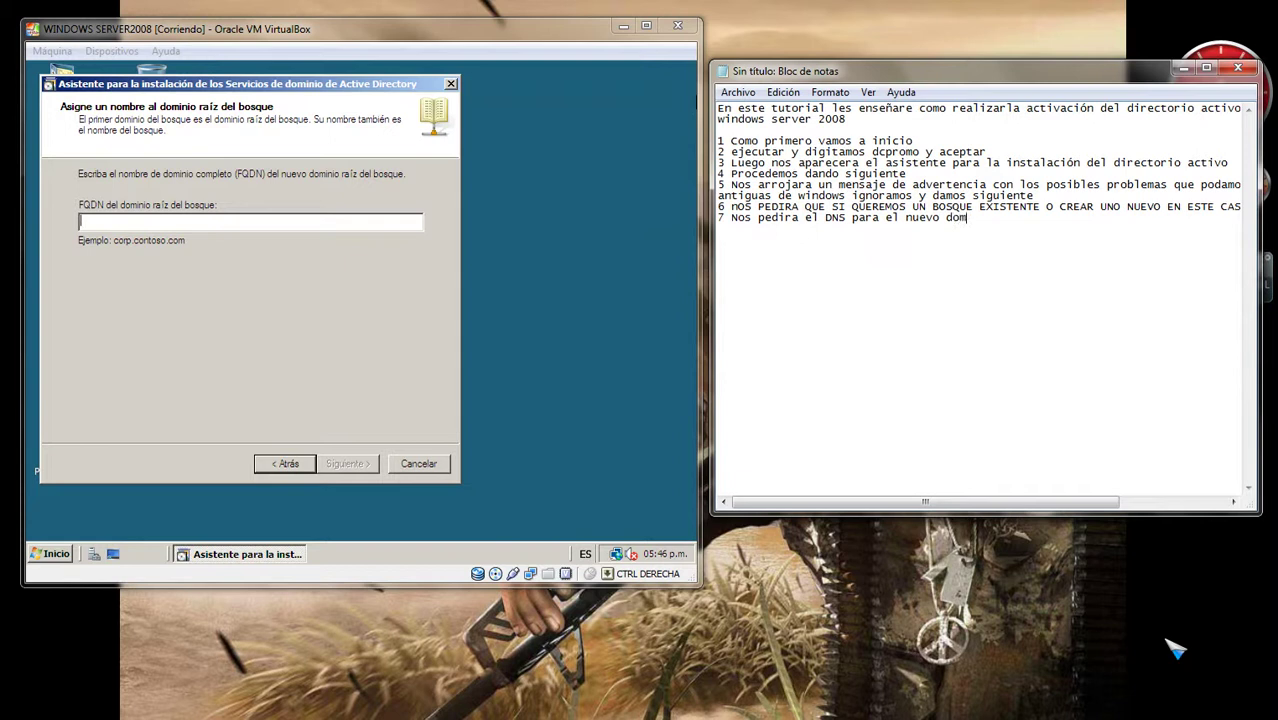
pyautogui.write('inio y colocamos el')
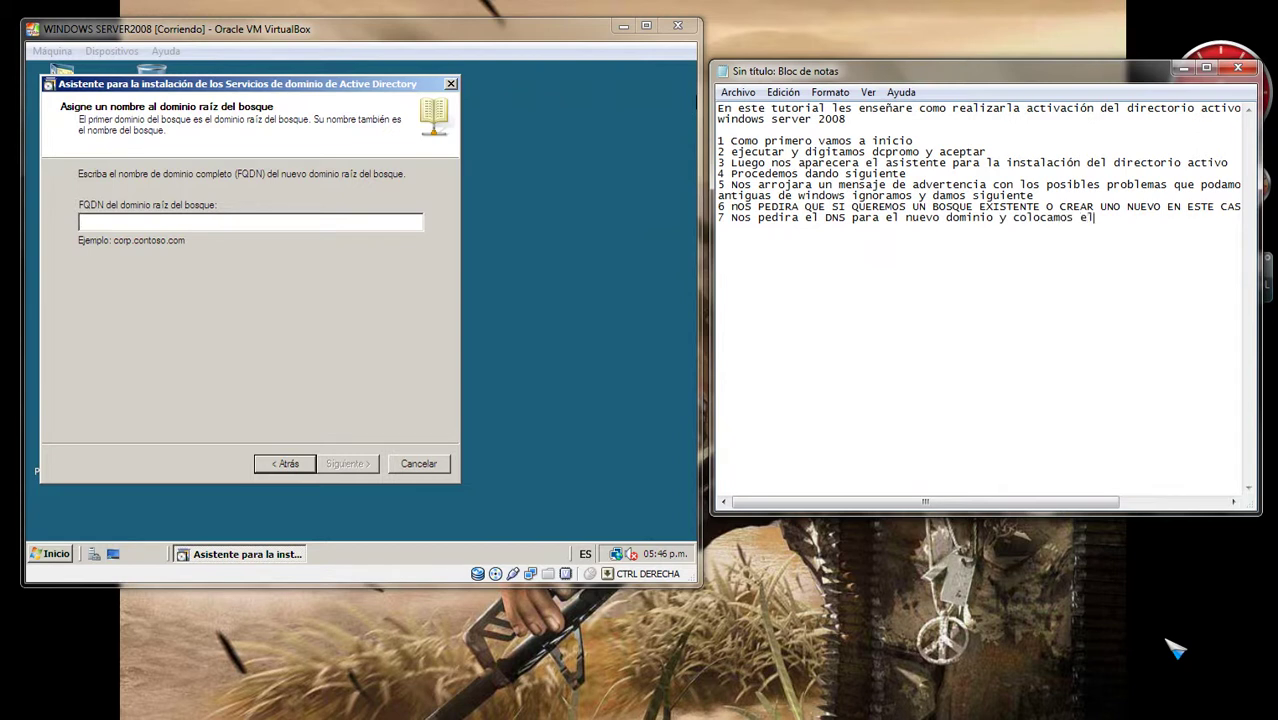
pyautogui.write(' apellido de la persona')
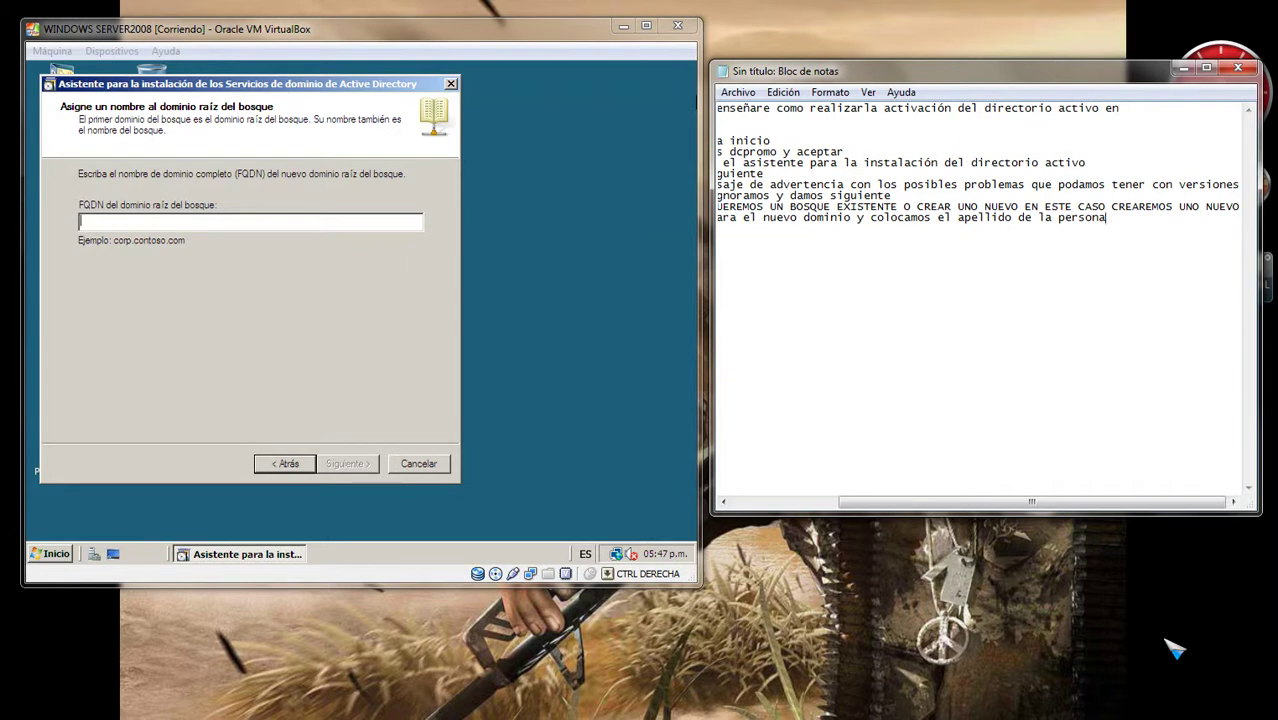
pyautogui.write(' con la terminaci')
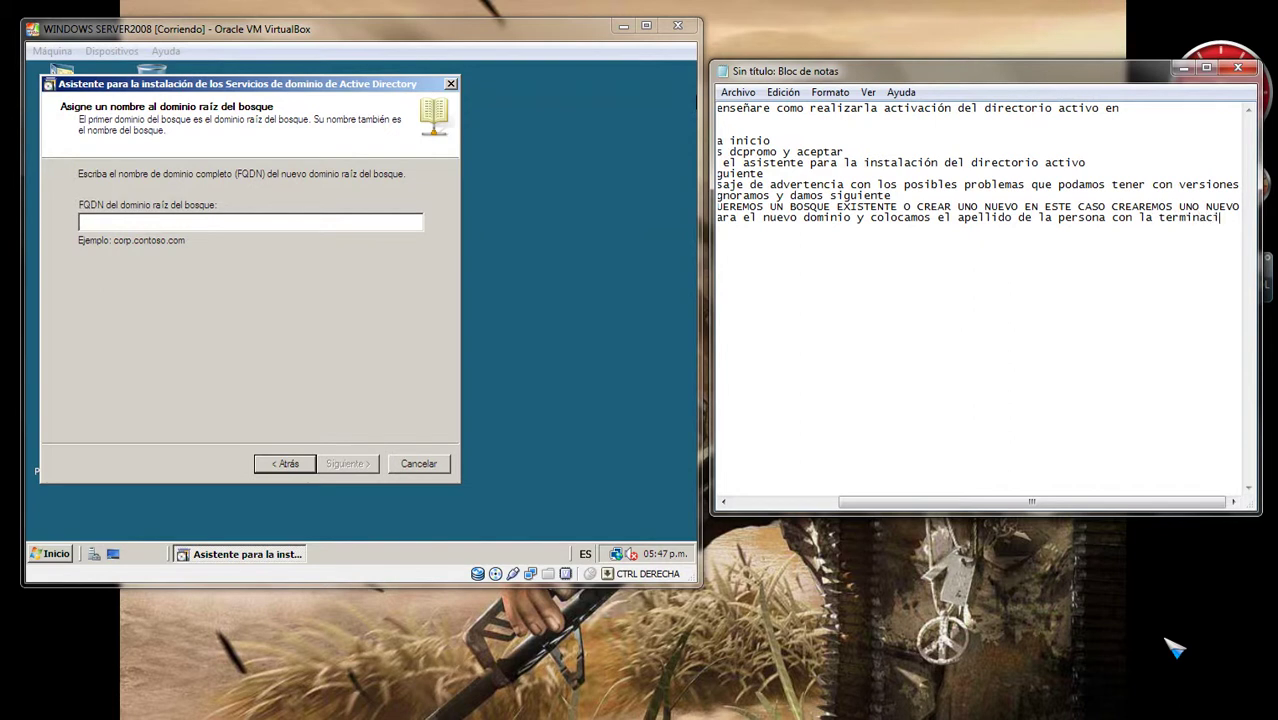
pyautogui.write('ón .com')
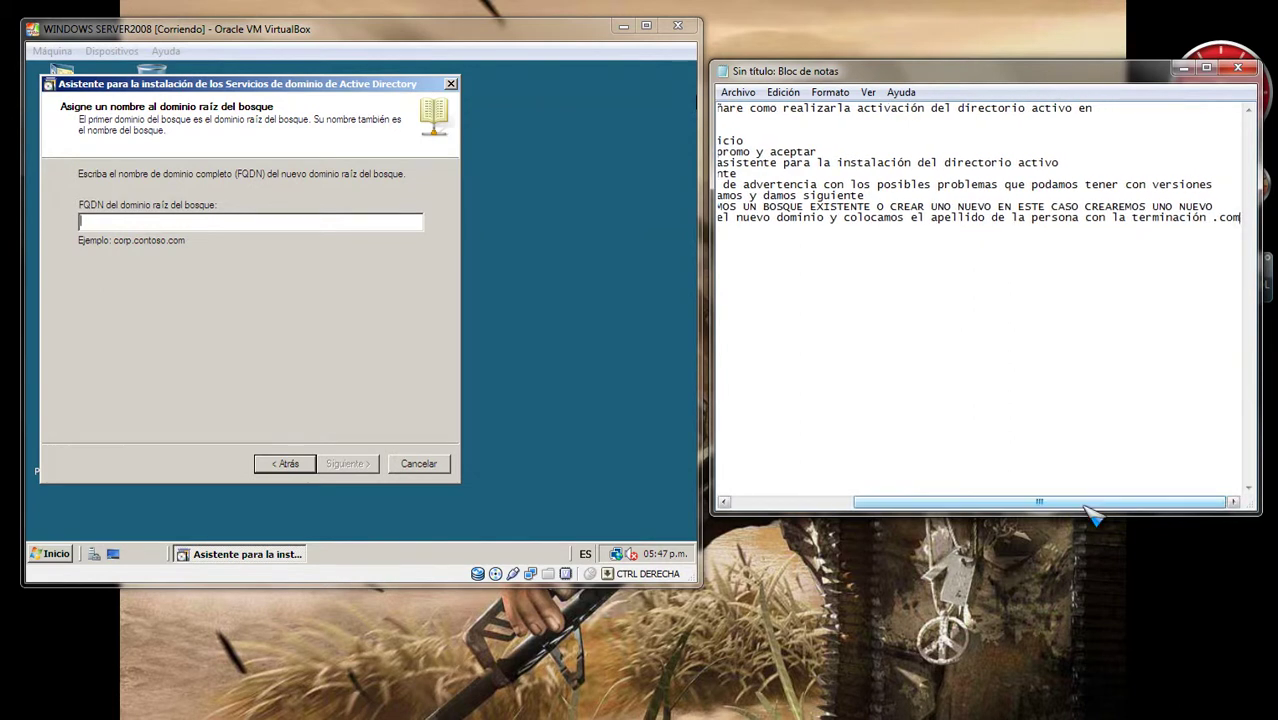
pyautogui.moveTo(1090, 503); pyautogui.dragTo(970, 503)
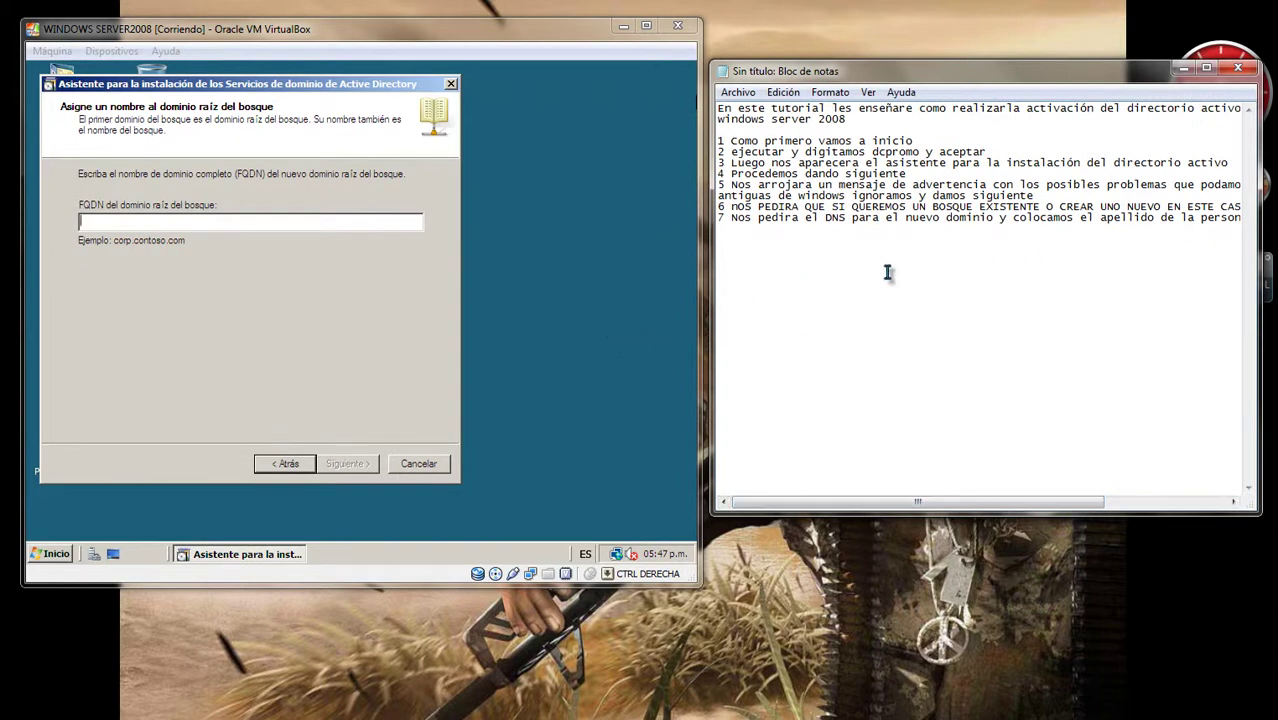
pyautogui.press('Return')
pyautogui.write('y boton siguiente y comprobara nuestro nombre')
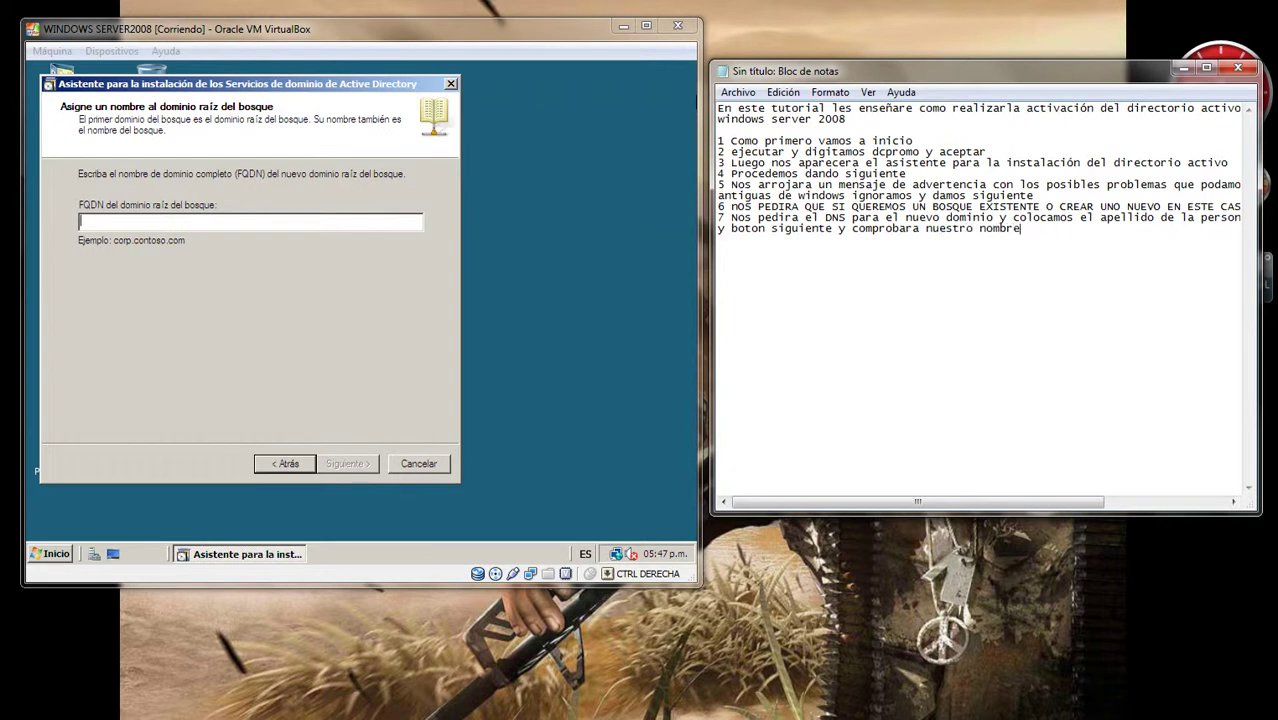
pyautogui.click(590, 257)
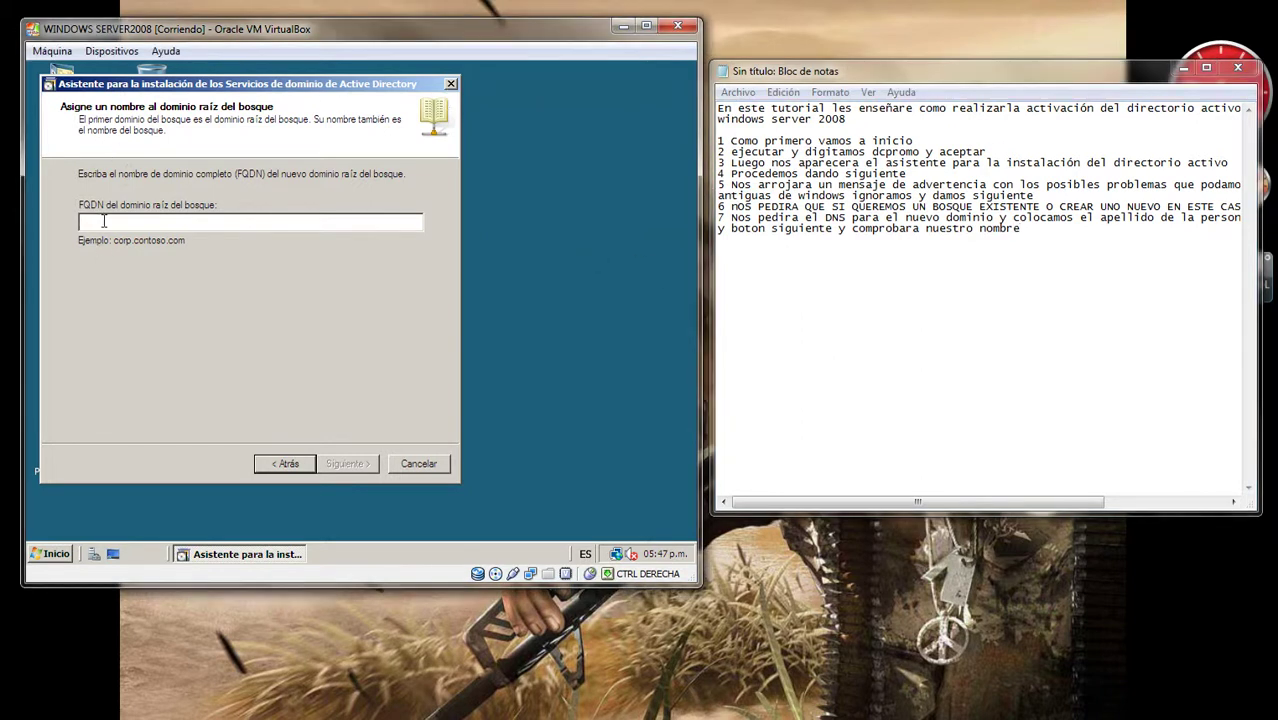
# Step: Enter the surname-based .com domain as the forest root FQDN and submit it
pyautogui.write('rendon')
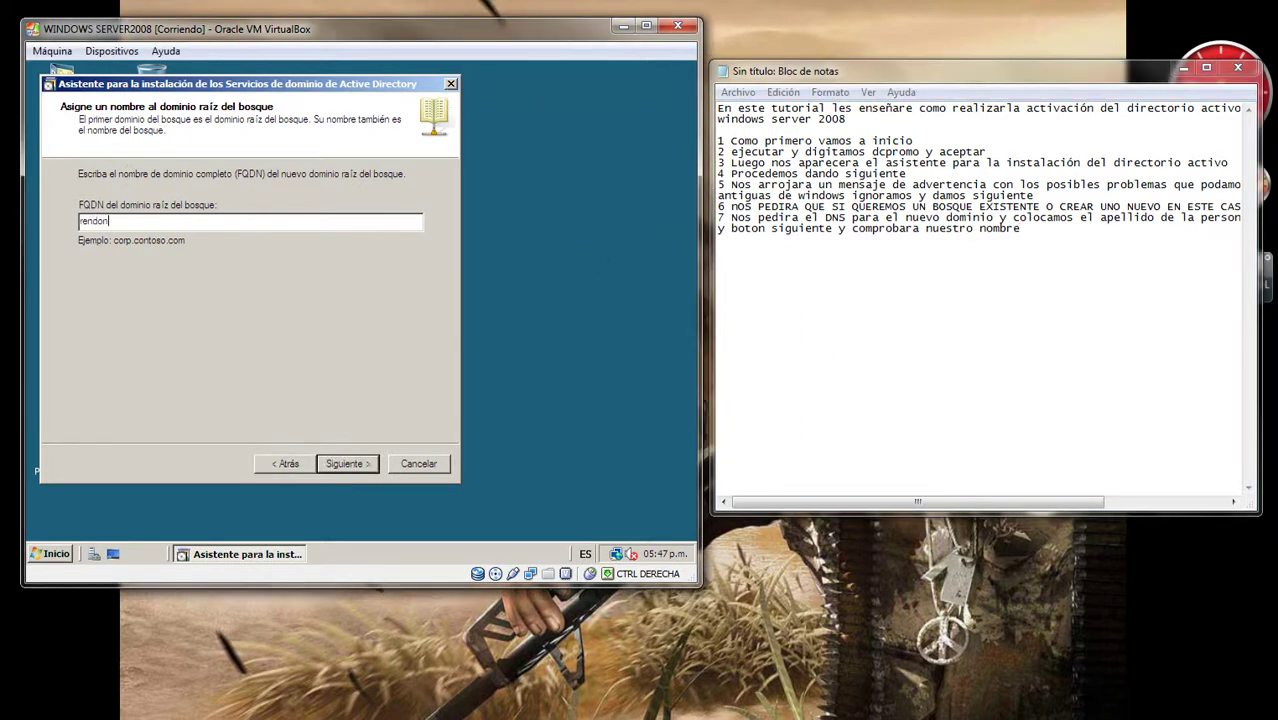
pyautogui.write('.com')
pyautogui.click(369, 467)
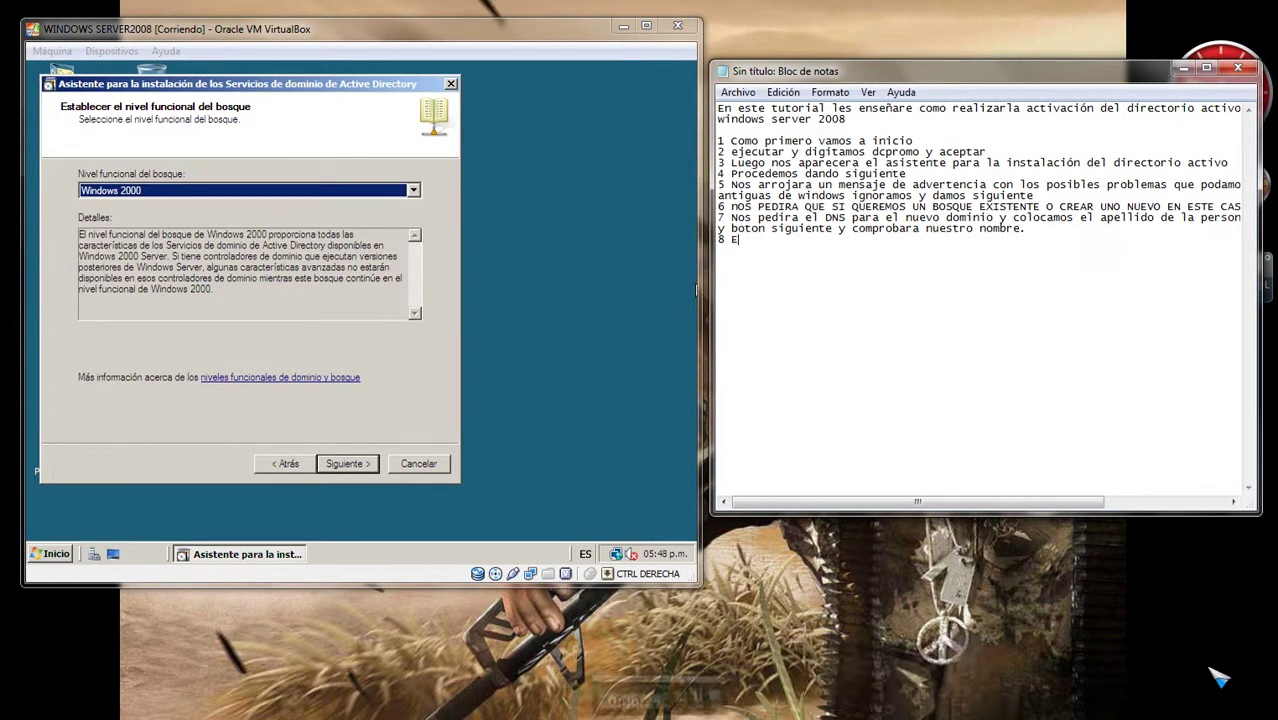
# Step: Finish note step 8: choose WINDOWS SERVER 2003 as the forest functional level, then siguiente
pyautogui.write('n')
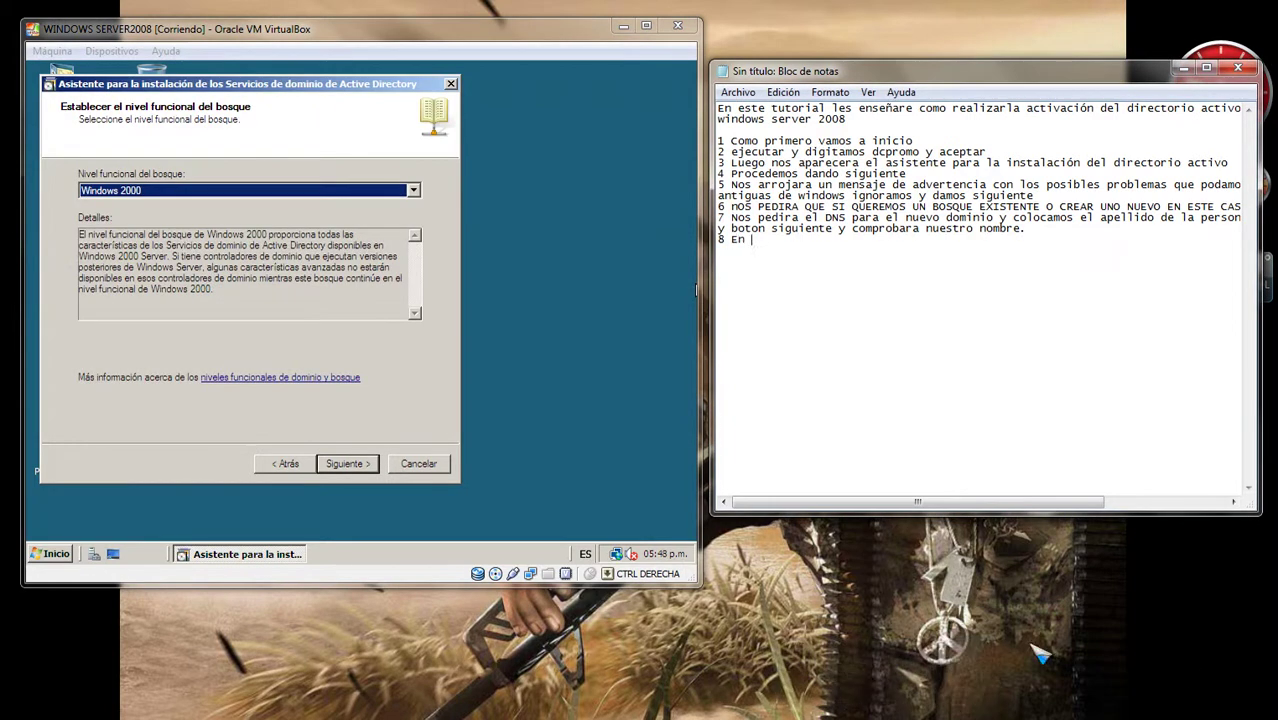
pyautogui.write('  este paso selecci')
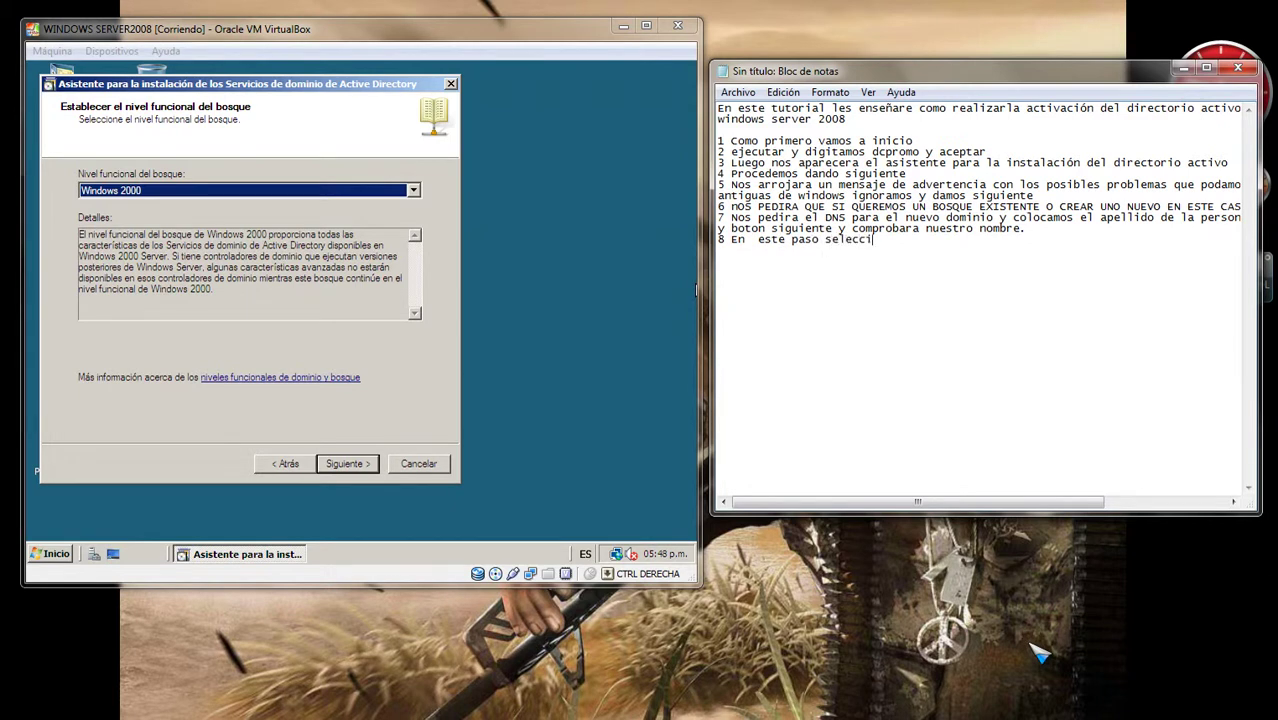
pyautogui.write('onamos el modo funcio')
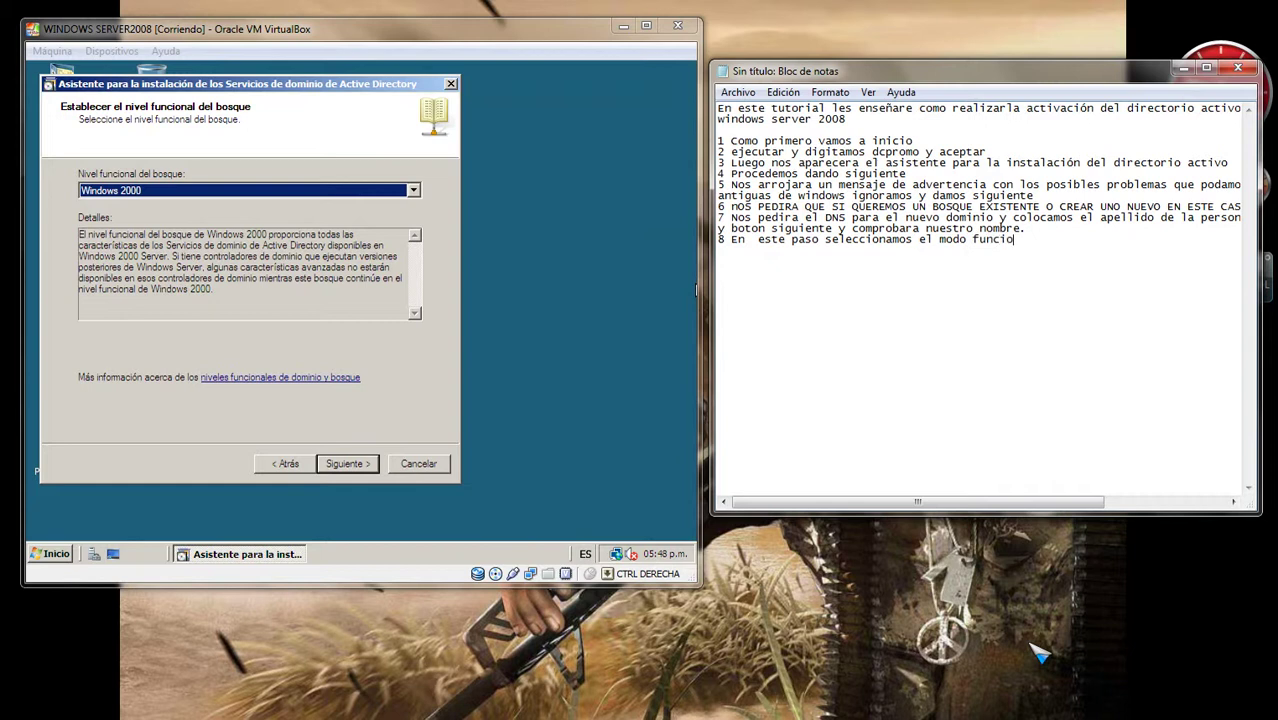
pyautogui.write('nal de nuestro bosque')
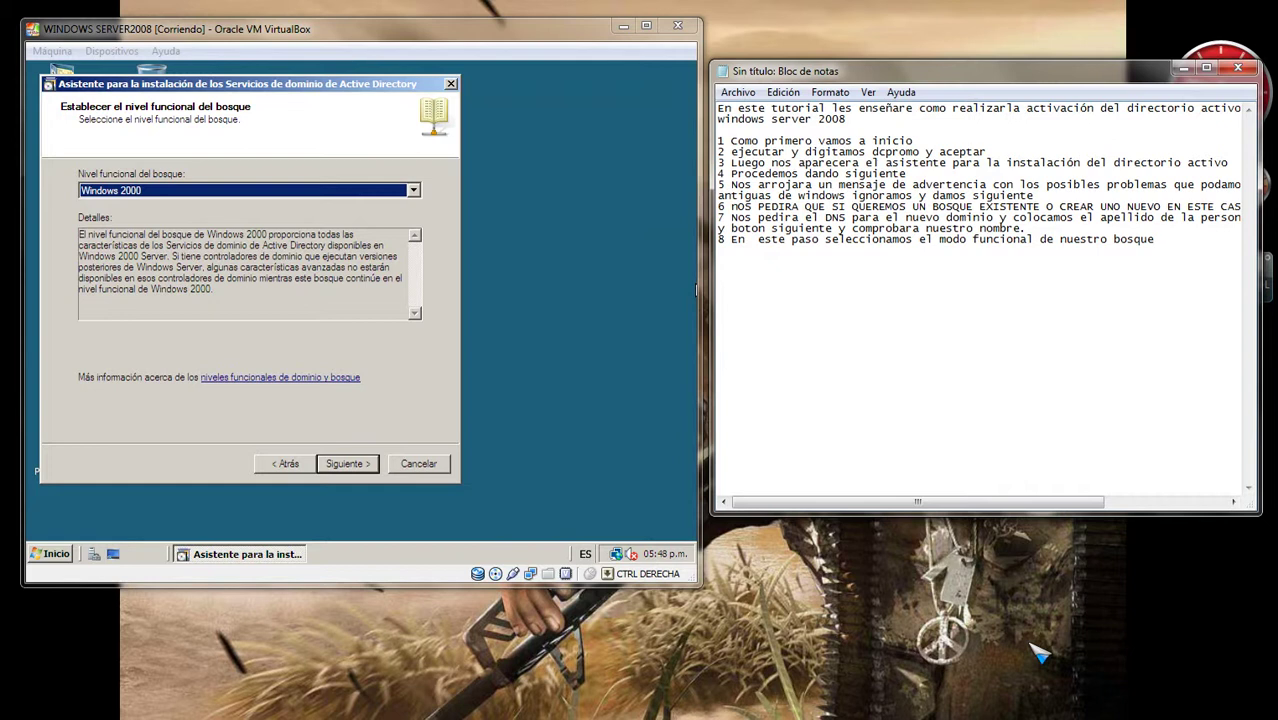
pyautogui.write(', en este caso')
pyautogui.press('Return')
pyautogui.write('WINDOWS')
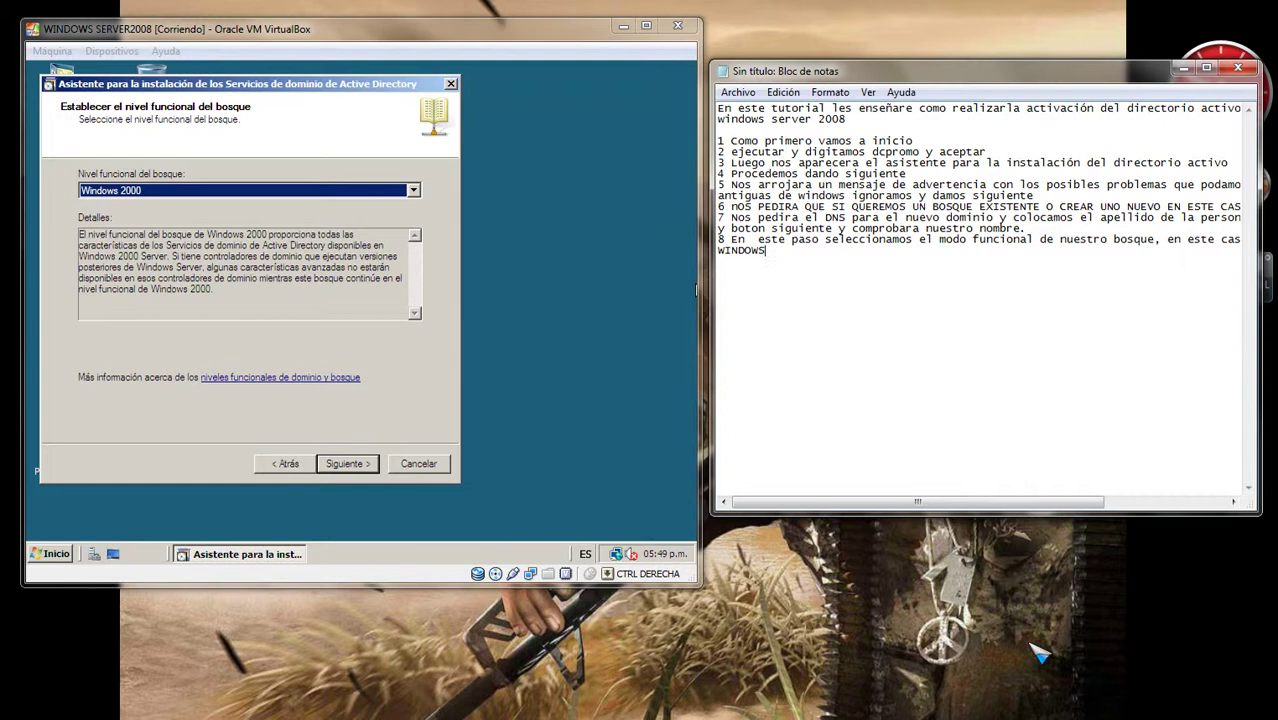
pyautogui.write(' SERVER 2003 ya que')
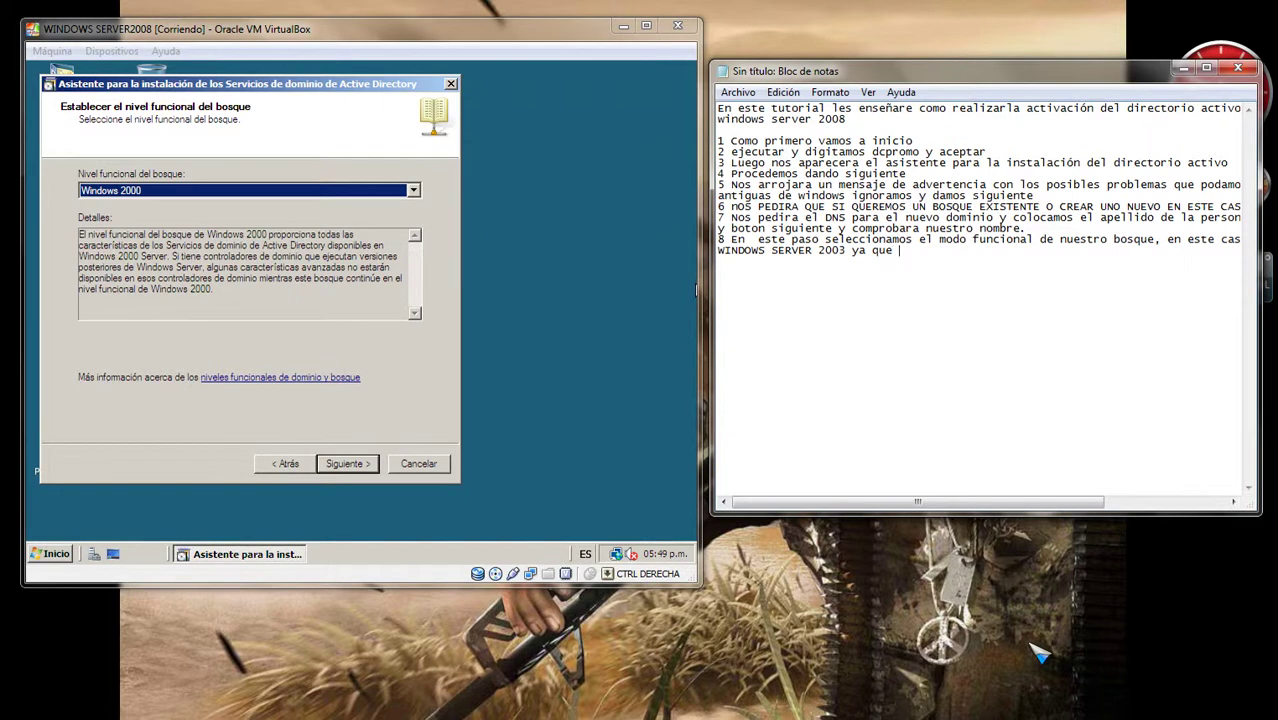
pyautogui.write(' incluye variasa me')
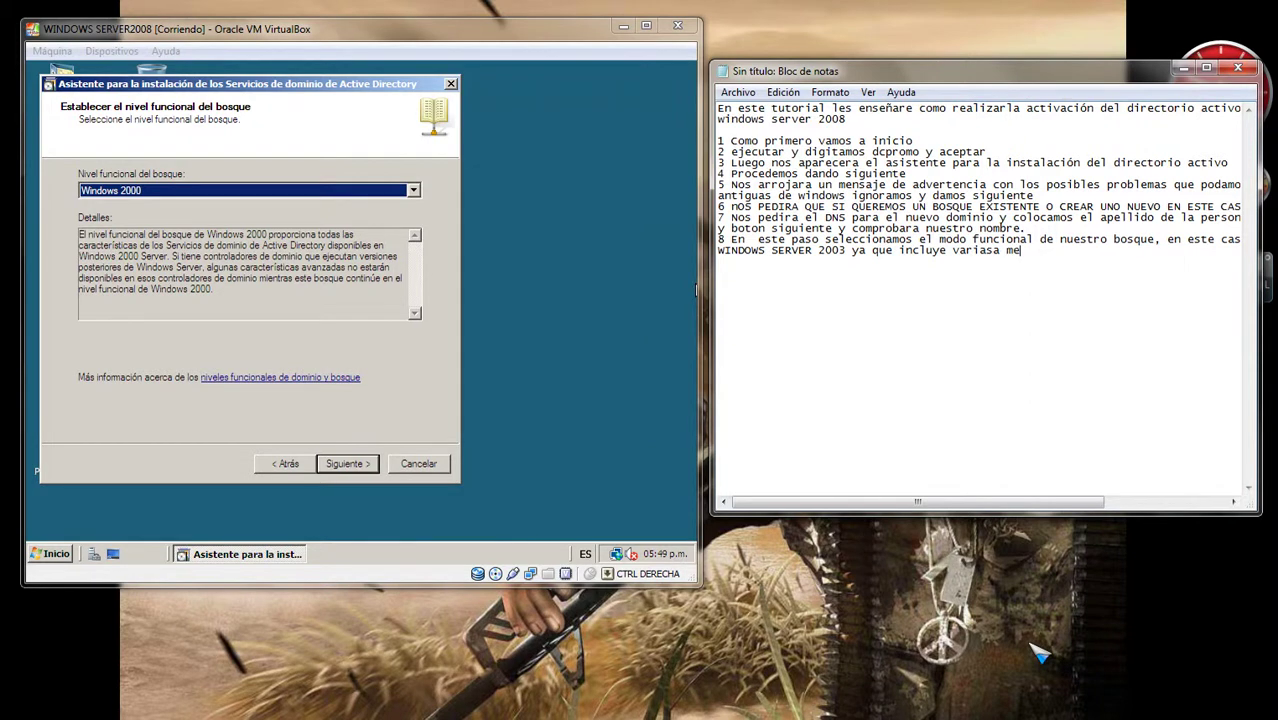
pyautogui.write('joras ante WINDOWS 200')
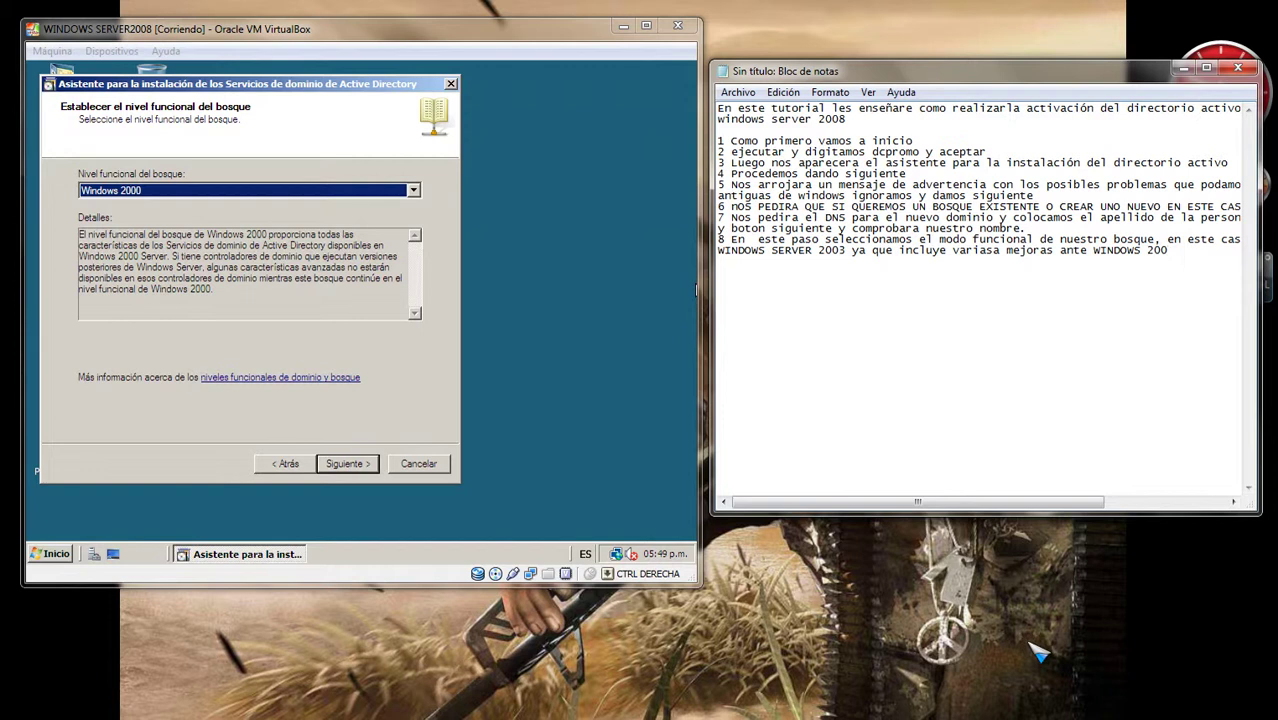
pyautogui.write(' y siguiente')
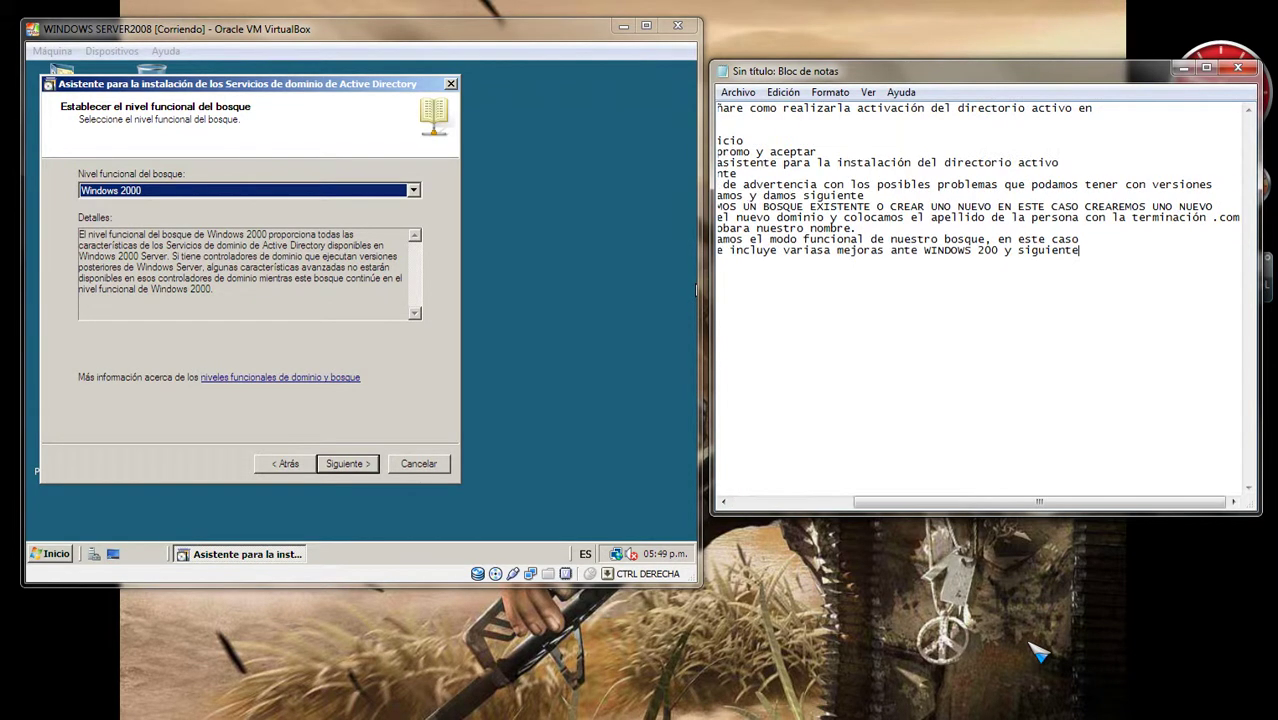
pyautogui.press('Home')
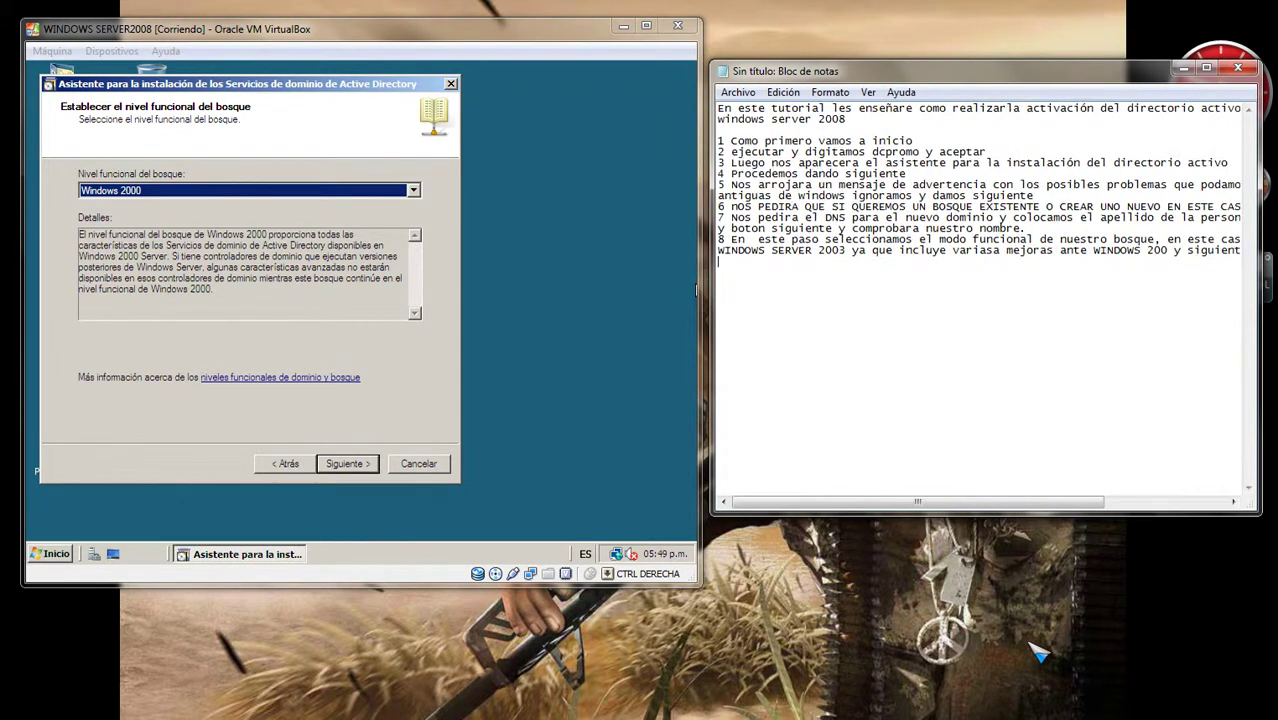
# Step: Set both forest and domain functional levels to Windows Server 2003
pyautogui.click(649, 118)
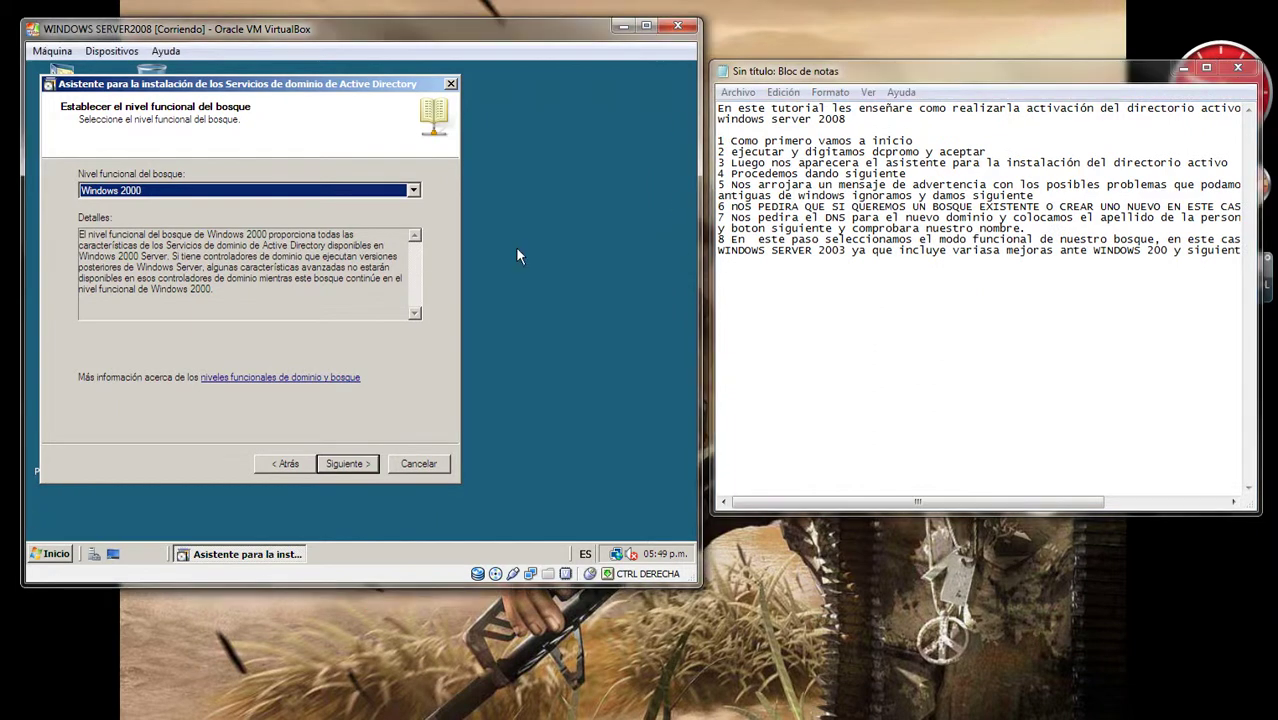
pyautogui.click(415, 190)
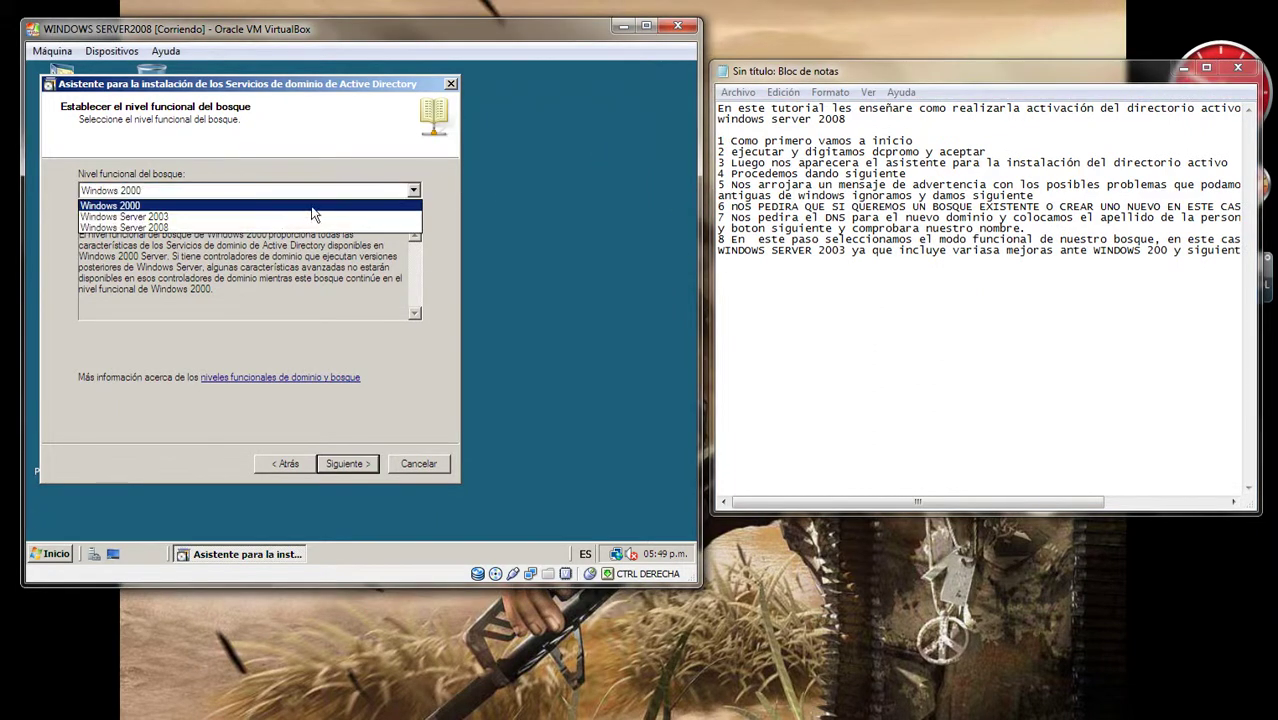
pyautogui.click(240, 216)
pyautogui.click(350, 464)
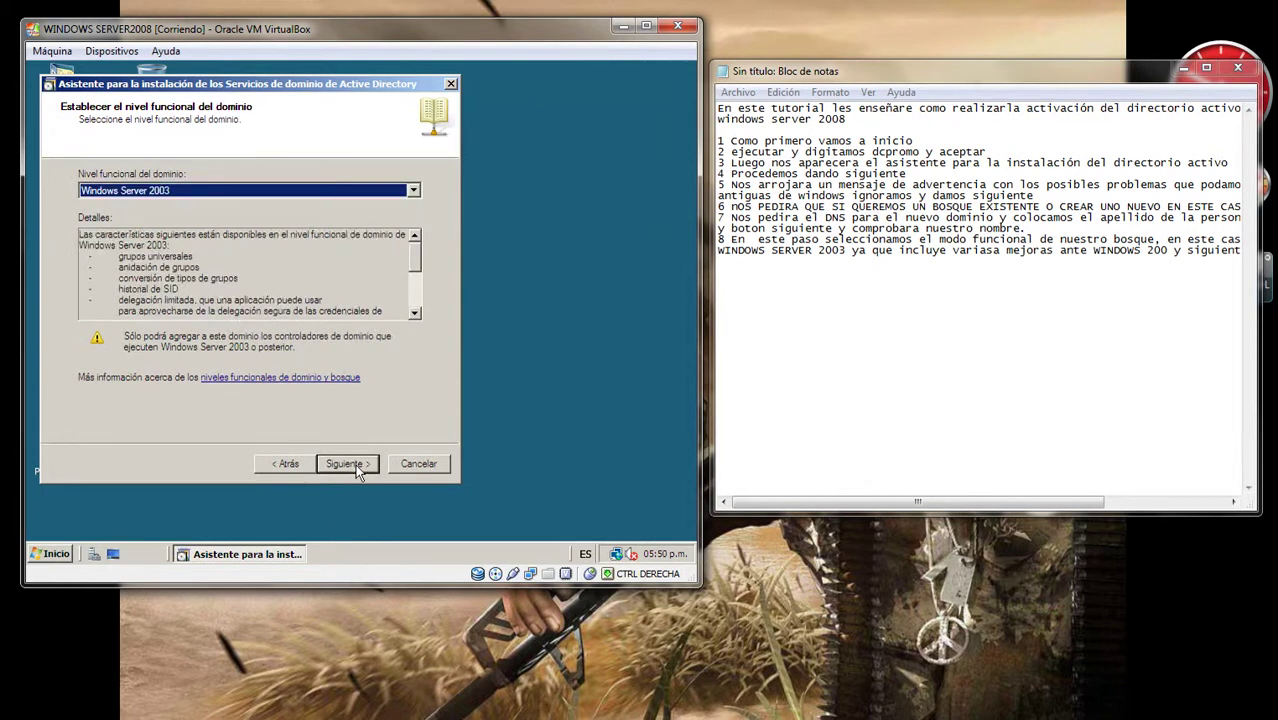
pyautogui.click(356, 469)
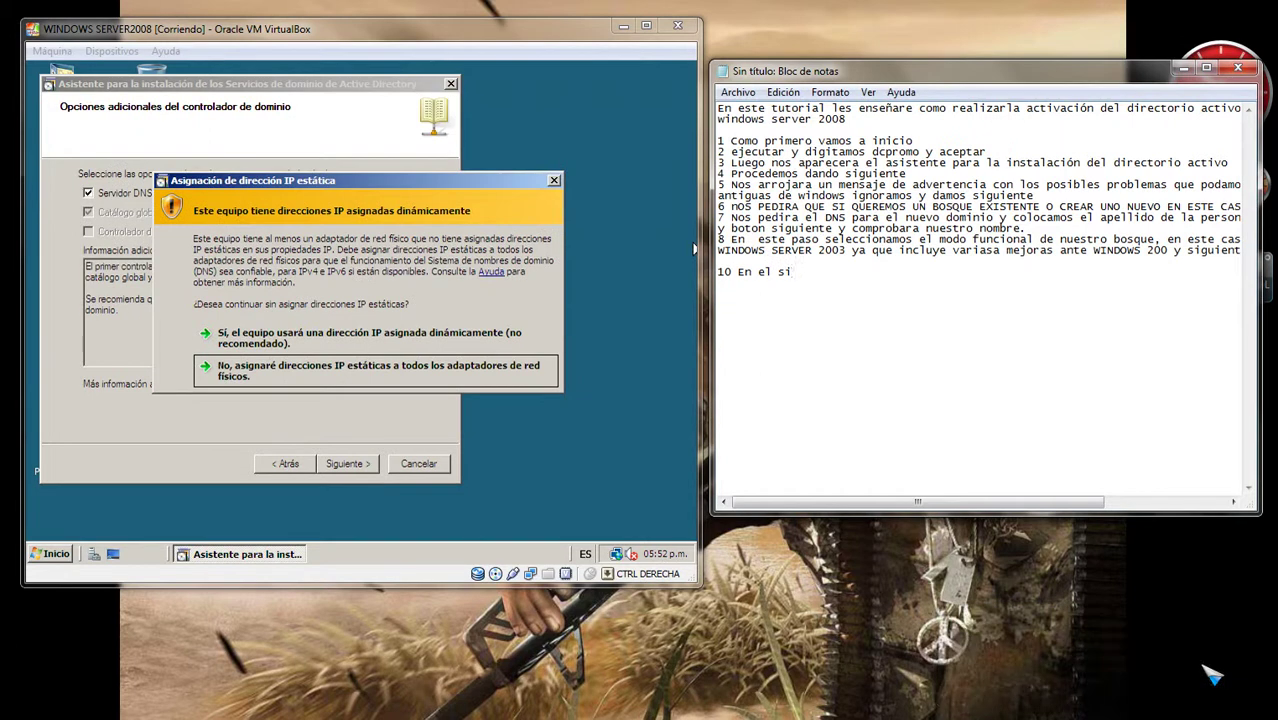
# Step: Write note 10 on keeping the IP, then choose 'Sí, el equipo usará una dirección IP asignada dinámicamente'
pyautogui.write('guiente paso daremos que sí')
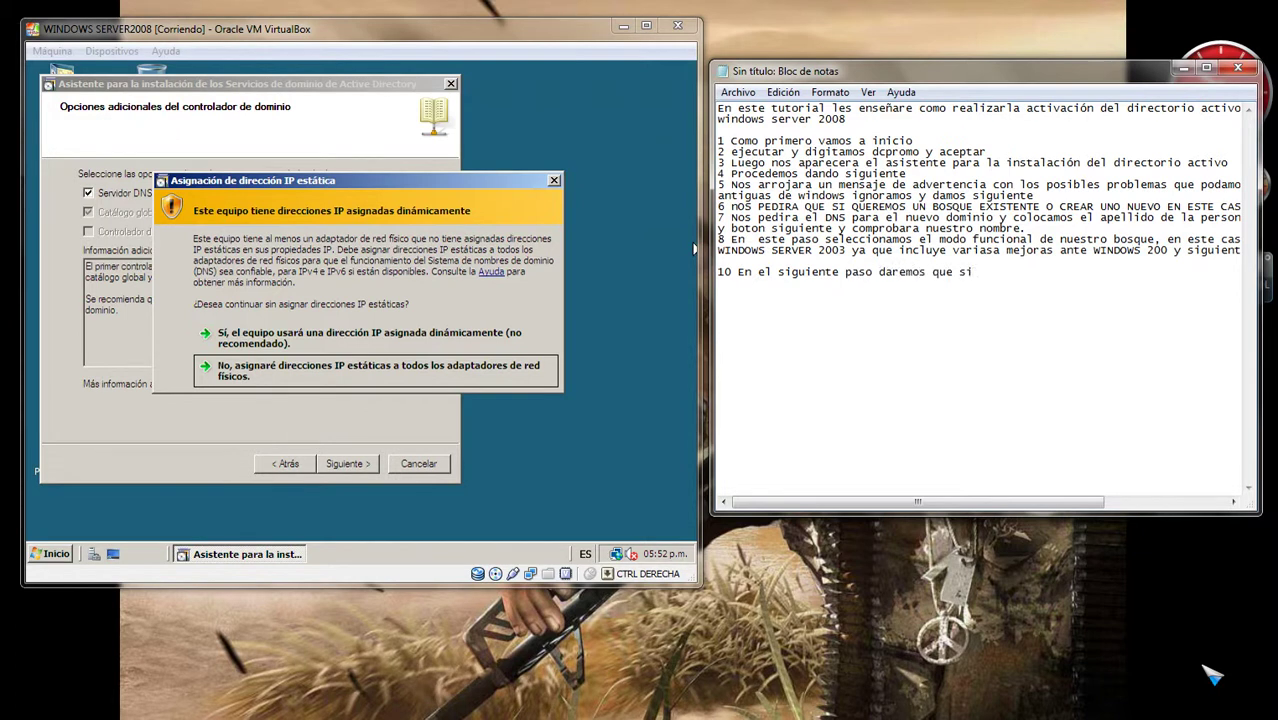
pyautogui.write(', el equipo usará una dirección IP')
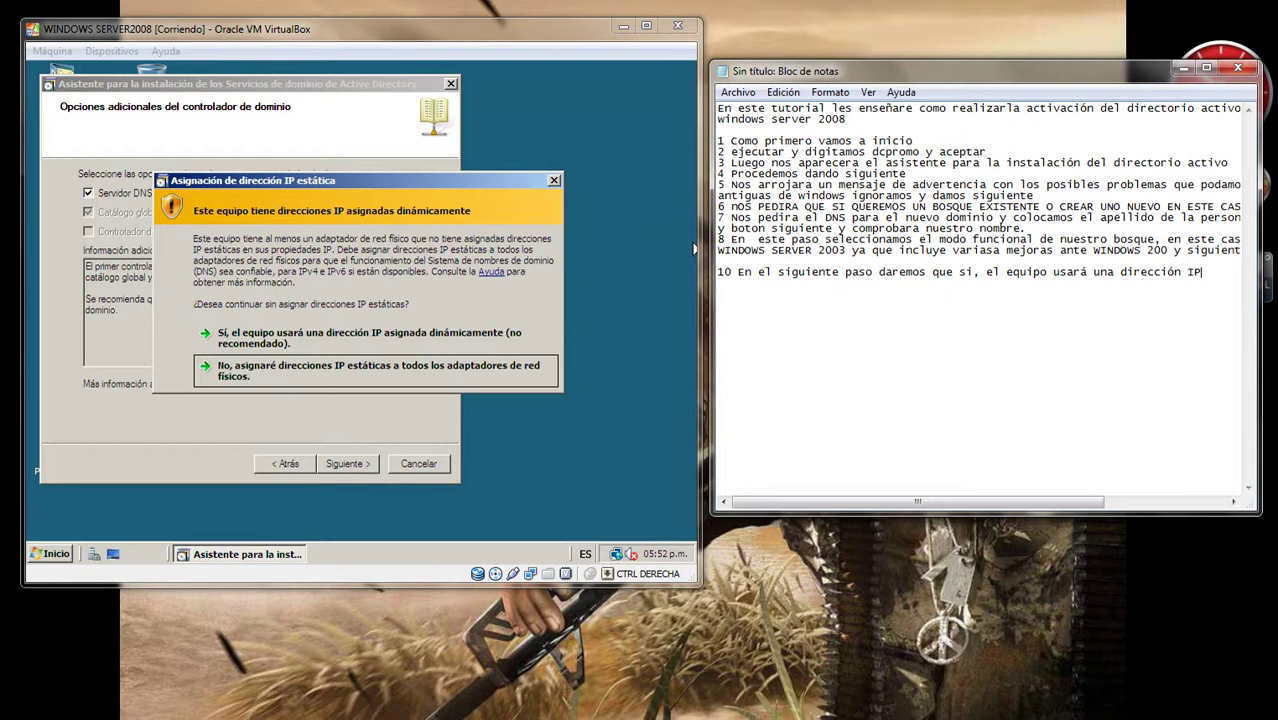
pyautogui.click(511, 299)
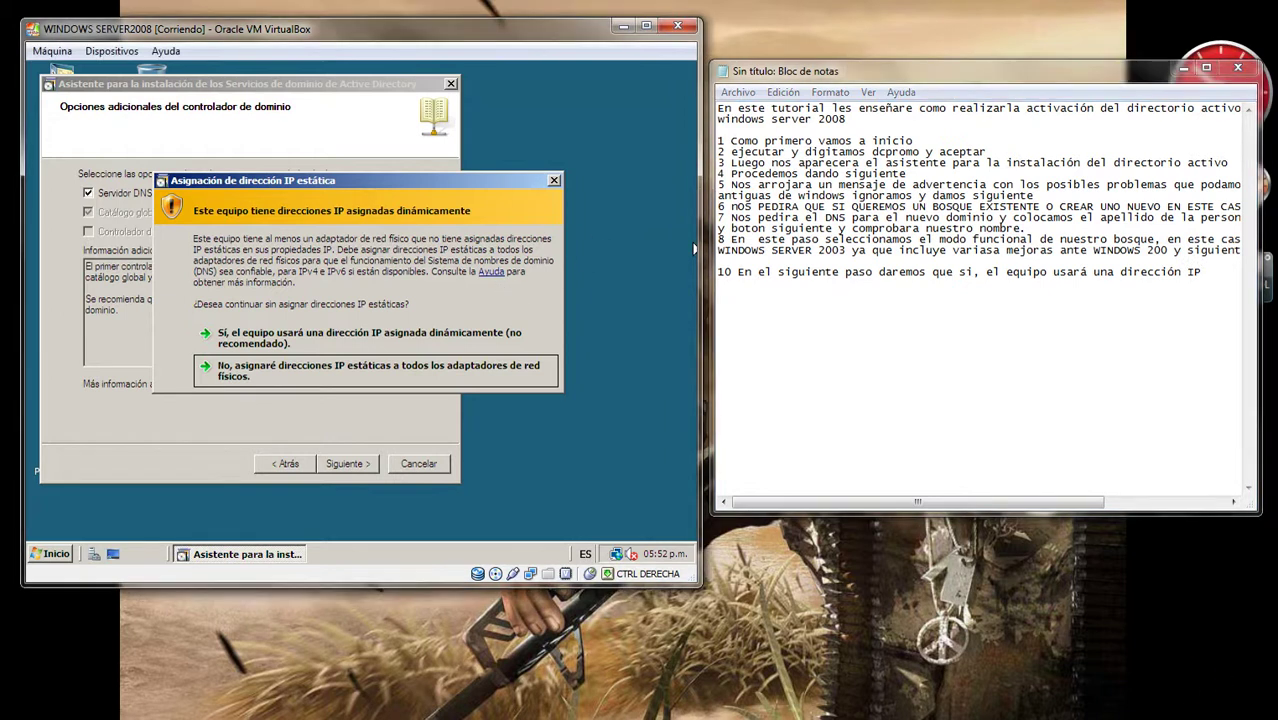
pyautogui.click(244, 336)
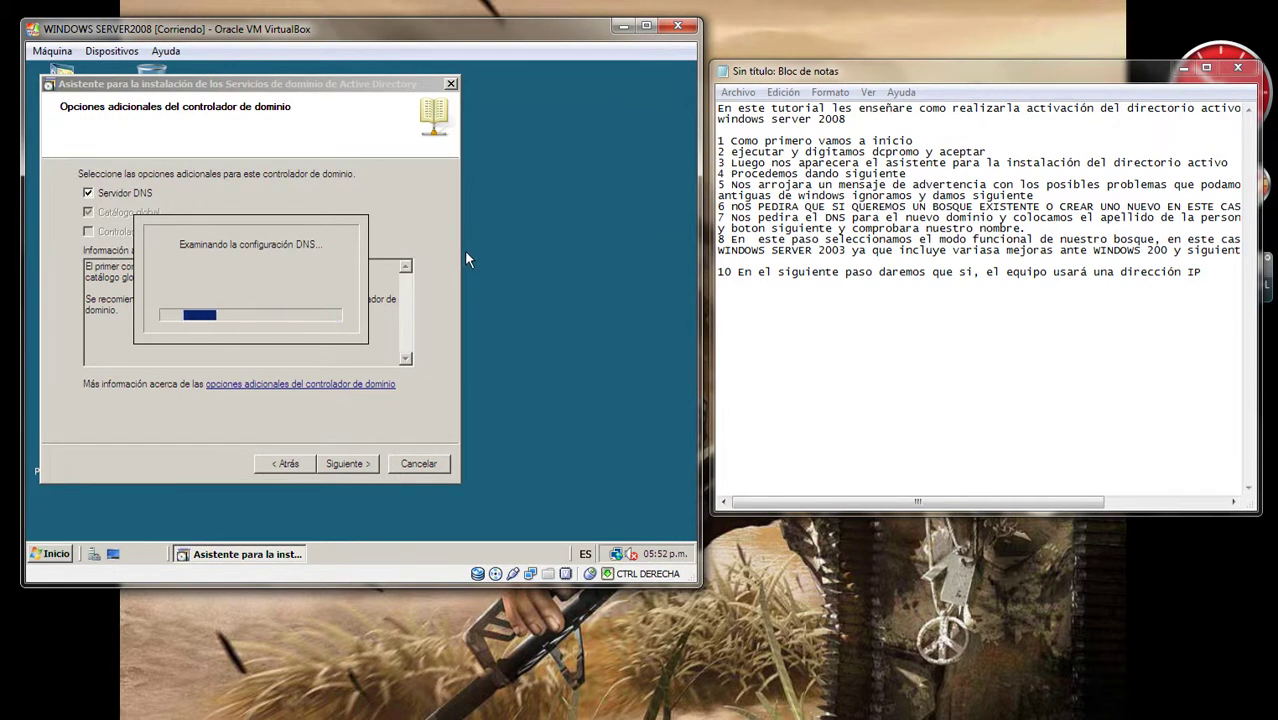
# Step: Start note 11: 'El sistema nos pedira una contraseña para iniciar WINDOE'
pyautogui.click(771, 317)
pyautogui.write('11 ')
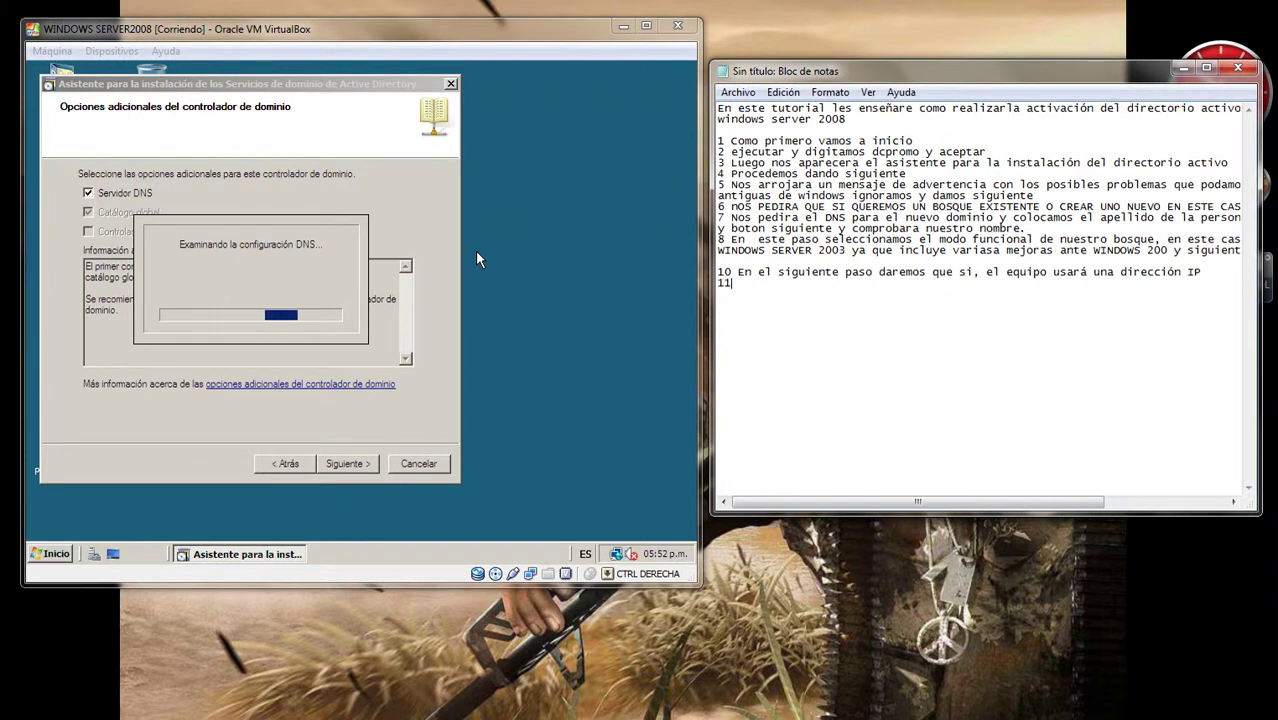
pyautogui.write('En')
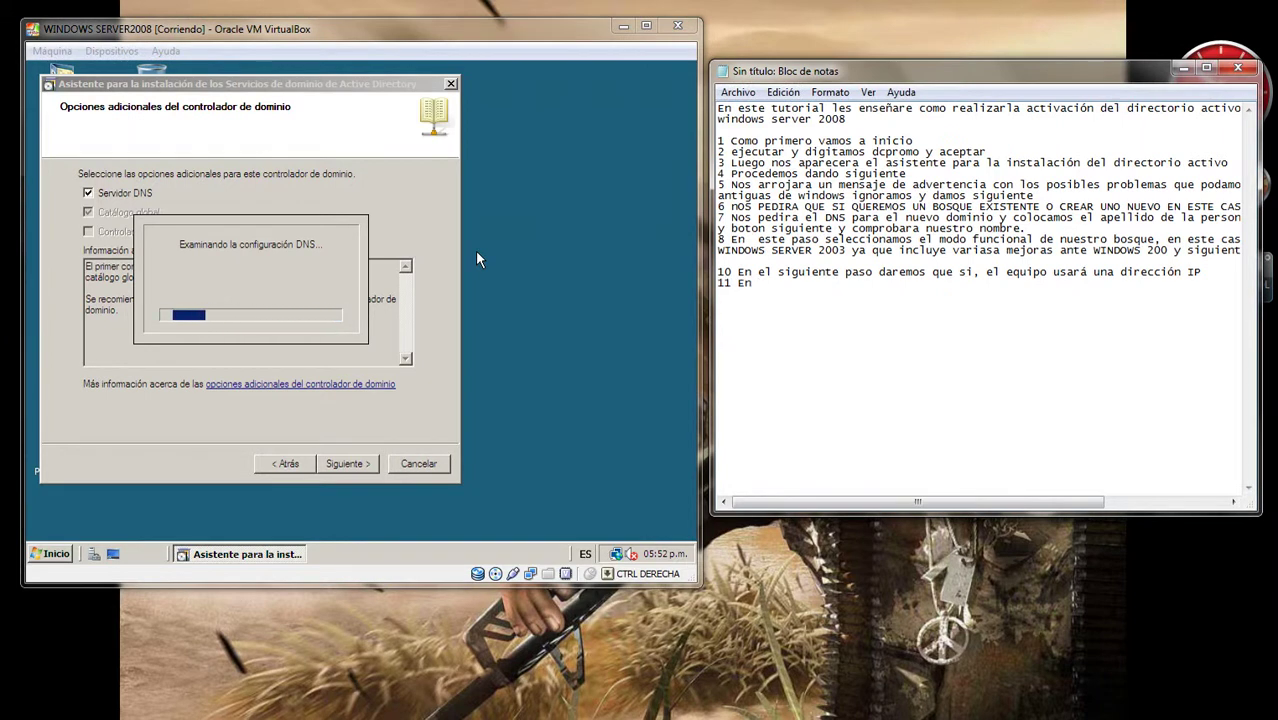
pyautogui.press('BackSpace')
pyautogui.press('BackSpace')
pyautogui.press('BackSpace')
pyautogui.write('El ')
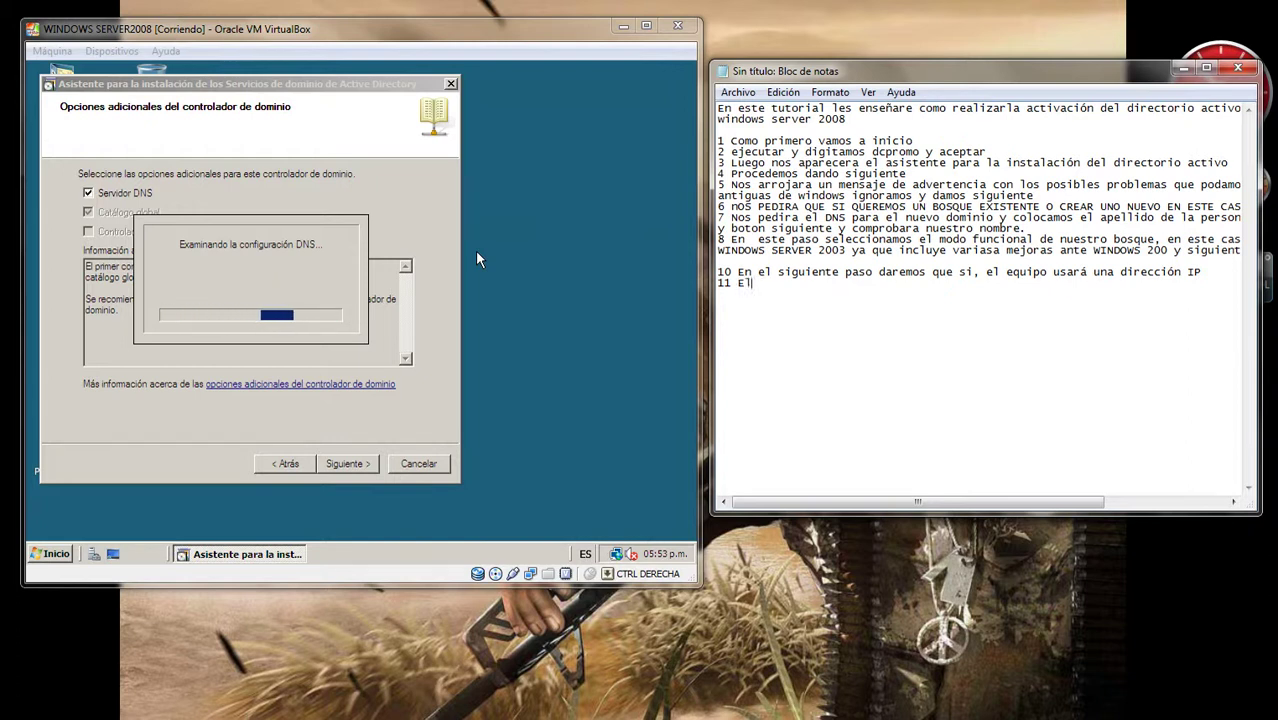
pyautogui.write('siste')
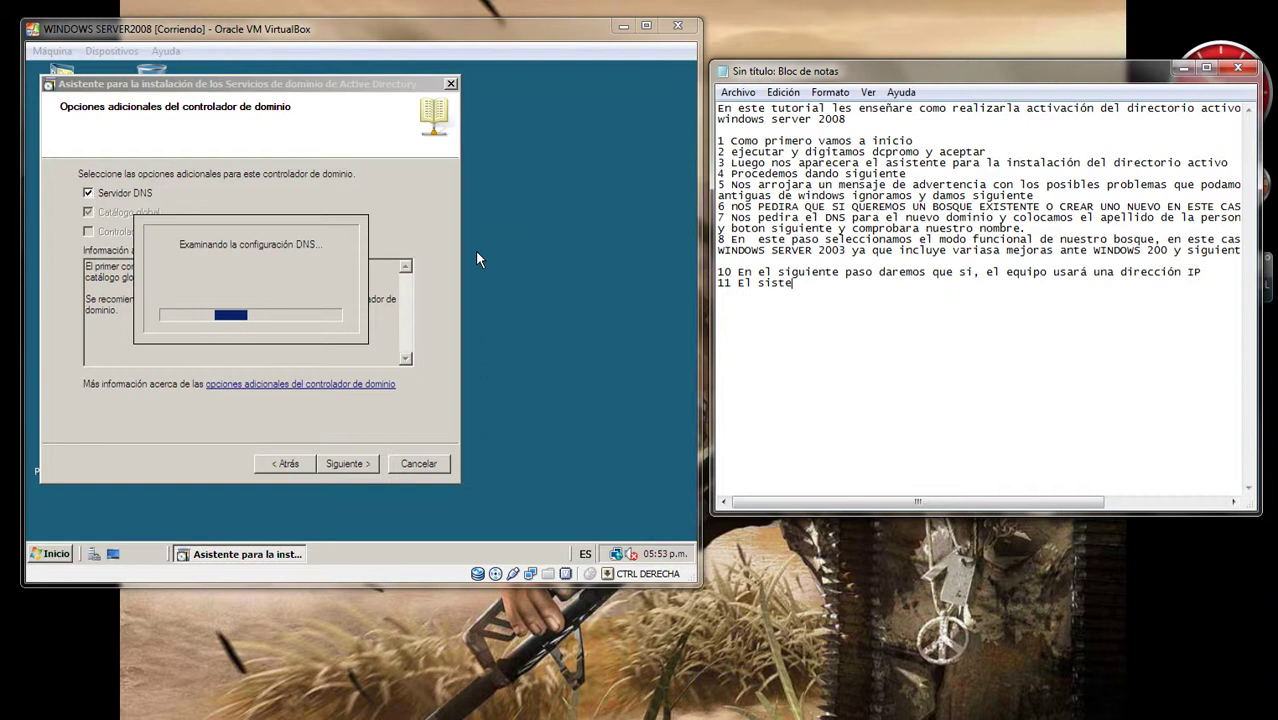
pyautogui.write('ma nos ped')
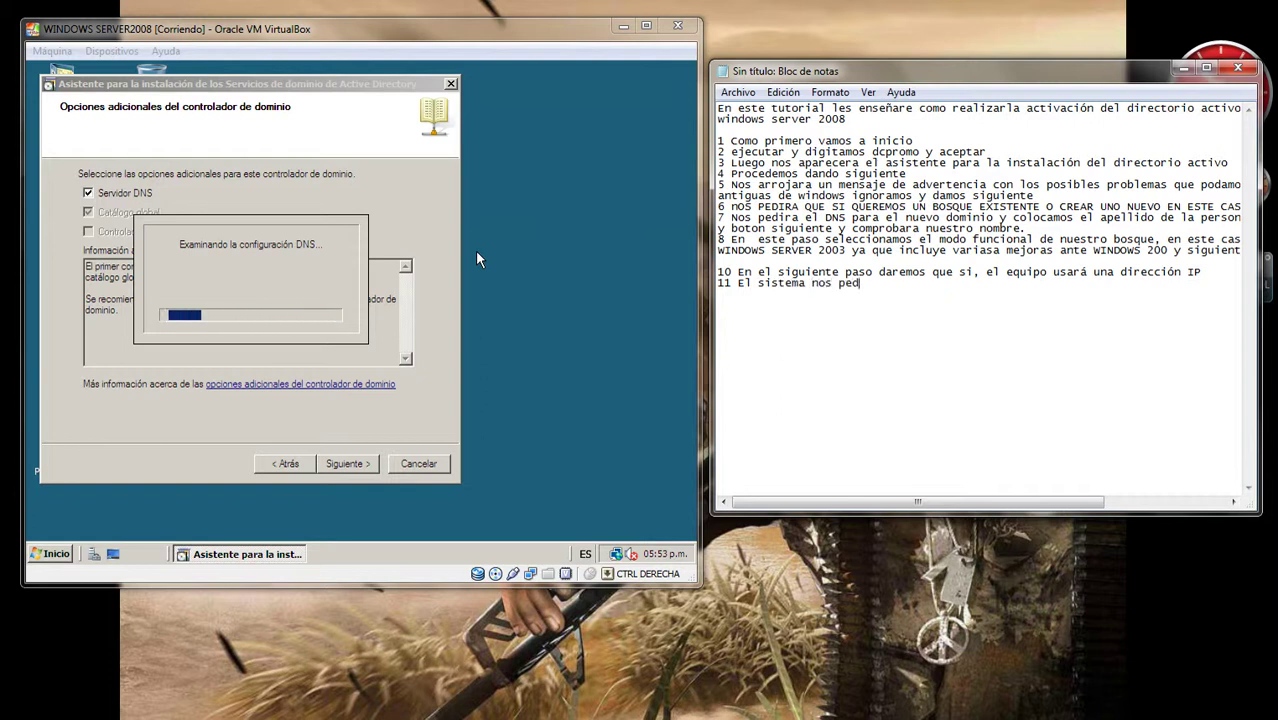
pyautogui.write('ira')
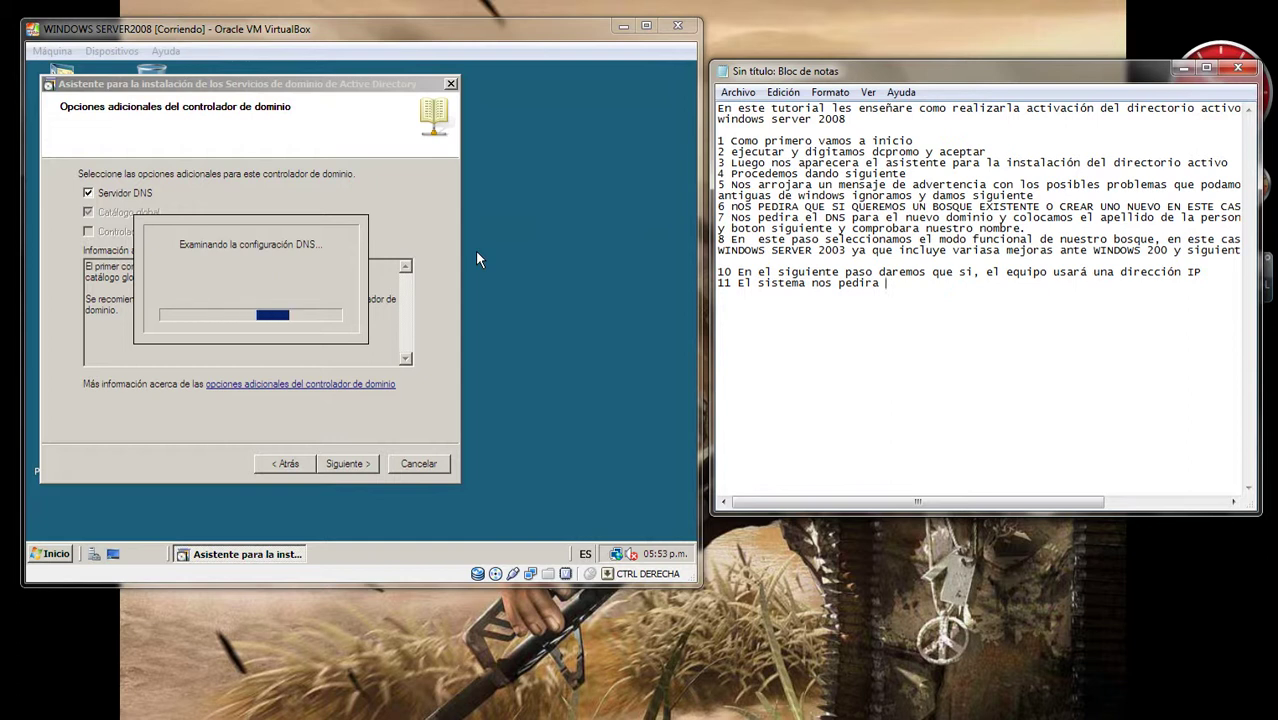
pyautogui.write('  una con')
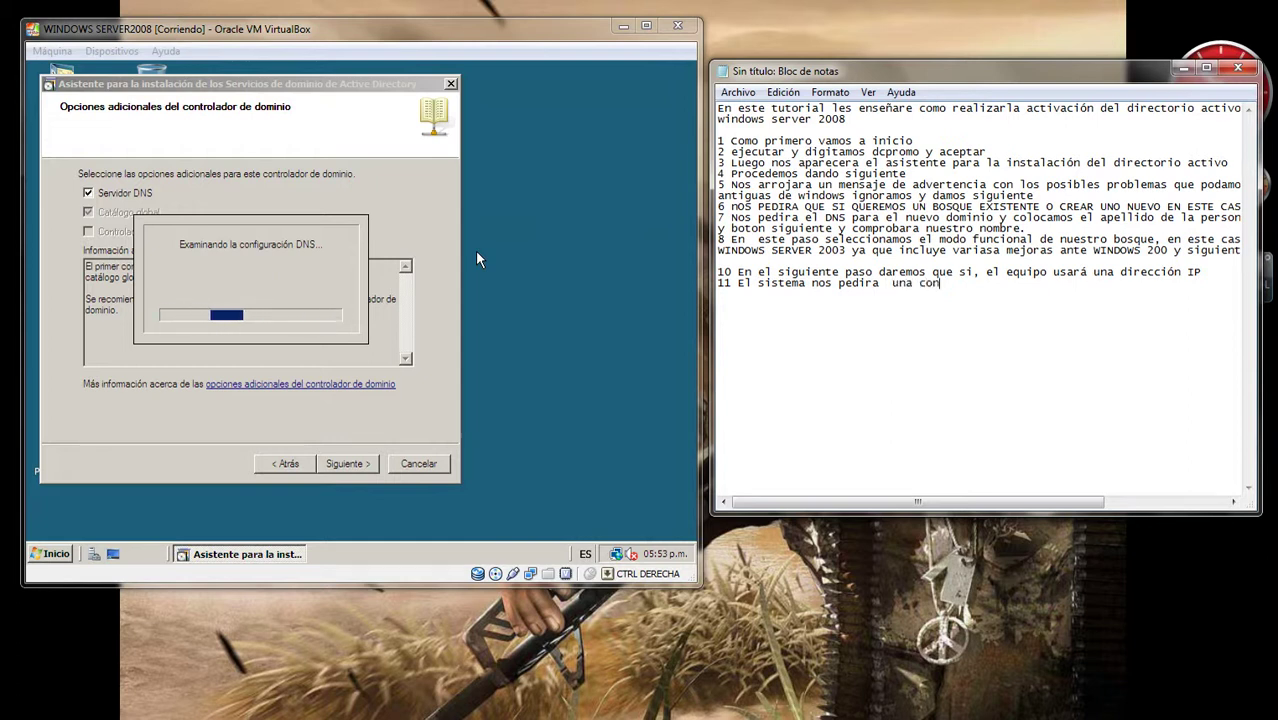
pyautogui.write('traseña')
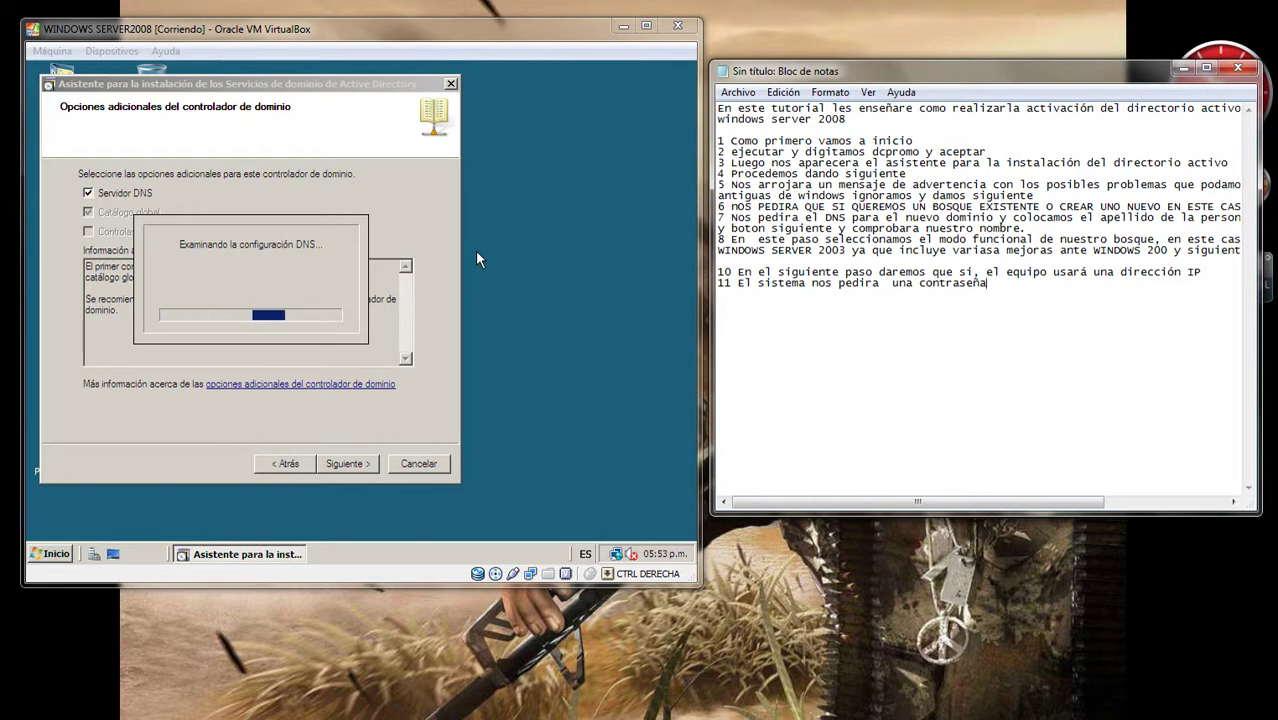
pyautogui.write('para ')
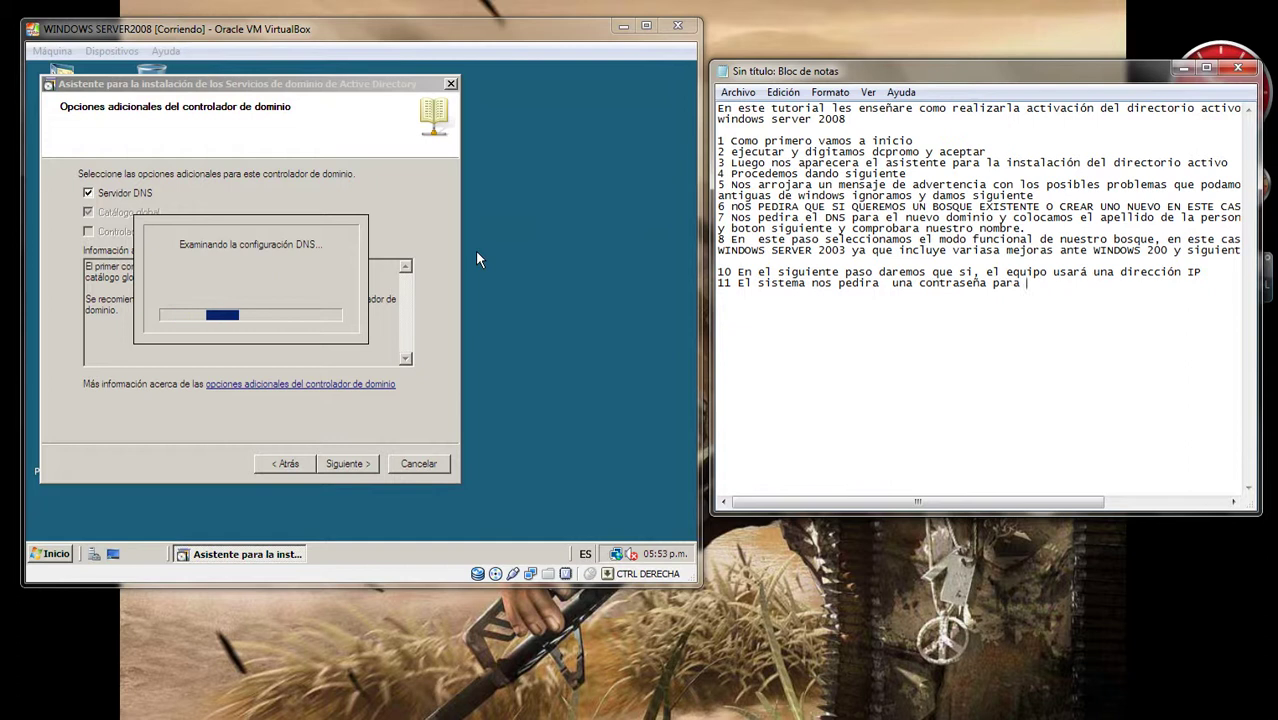
pyautogui.write('iniciar ')
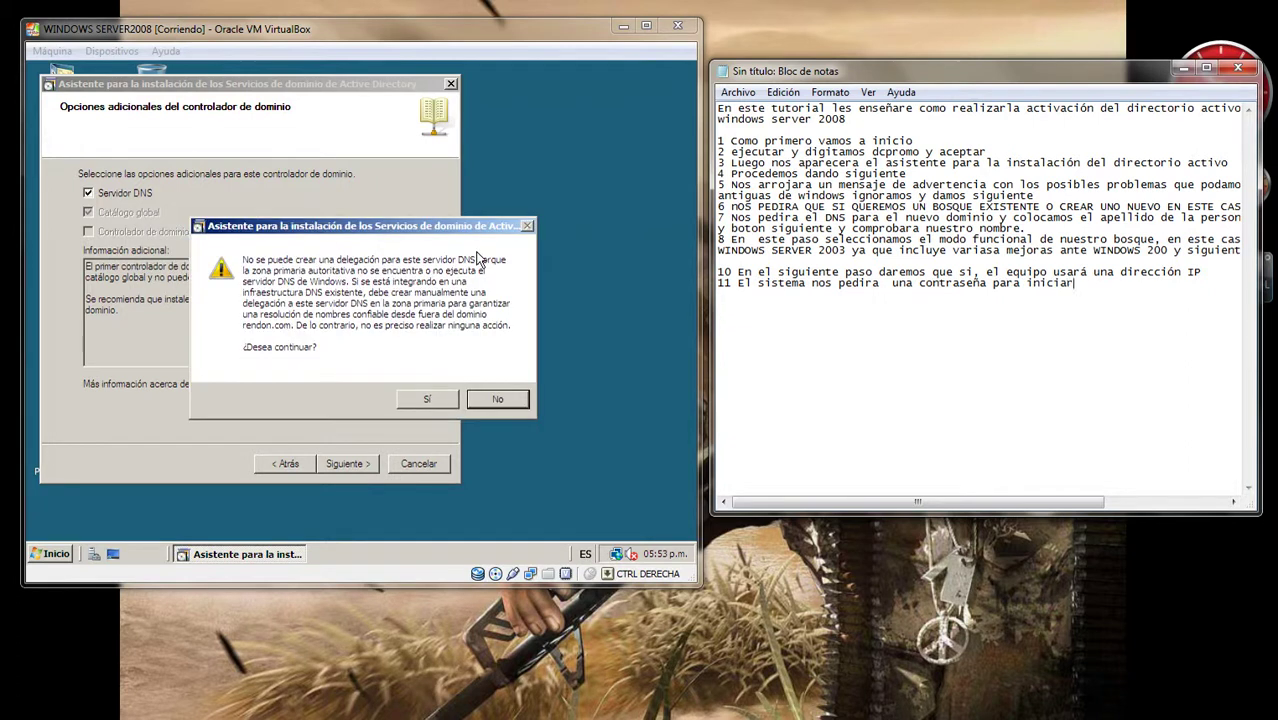
pyautogui.write('WINDOWS')
# Step: Correct the typo to WINDOWS and accept the DNS delegation warning with Sí
pyautogui.click(640, 210)
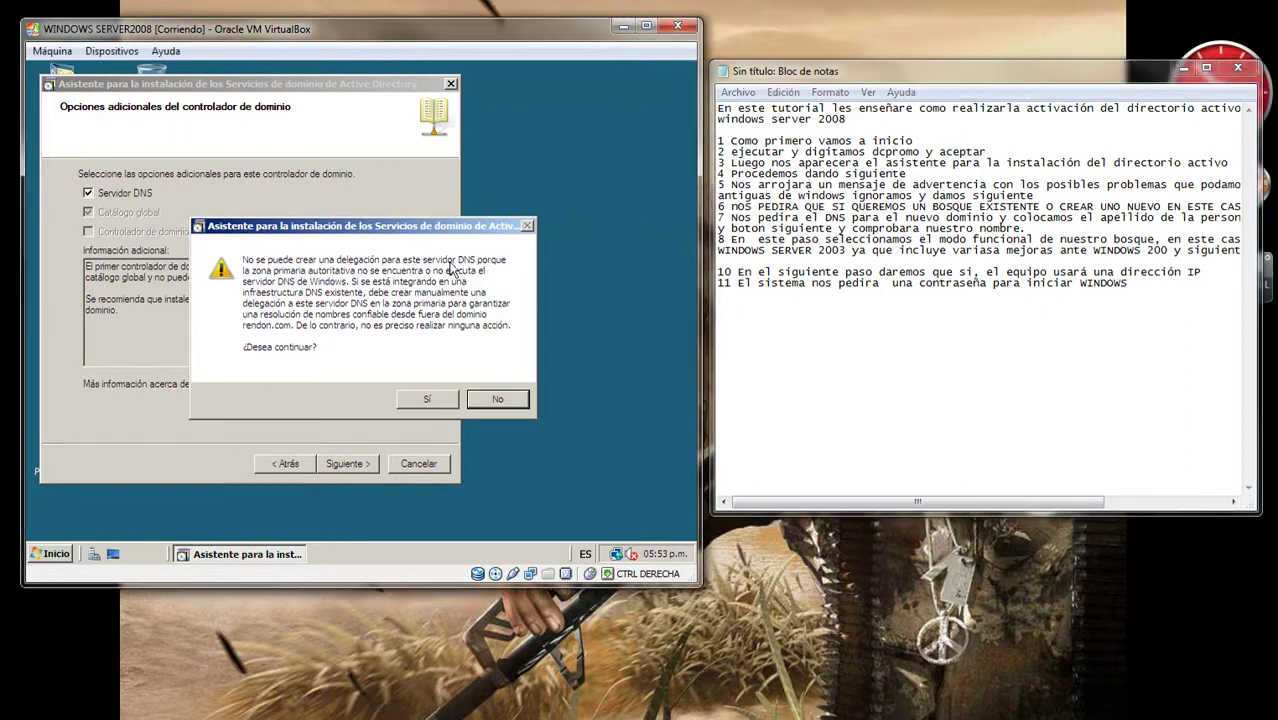
pyautogui.click(429, 402)
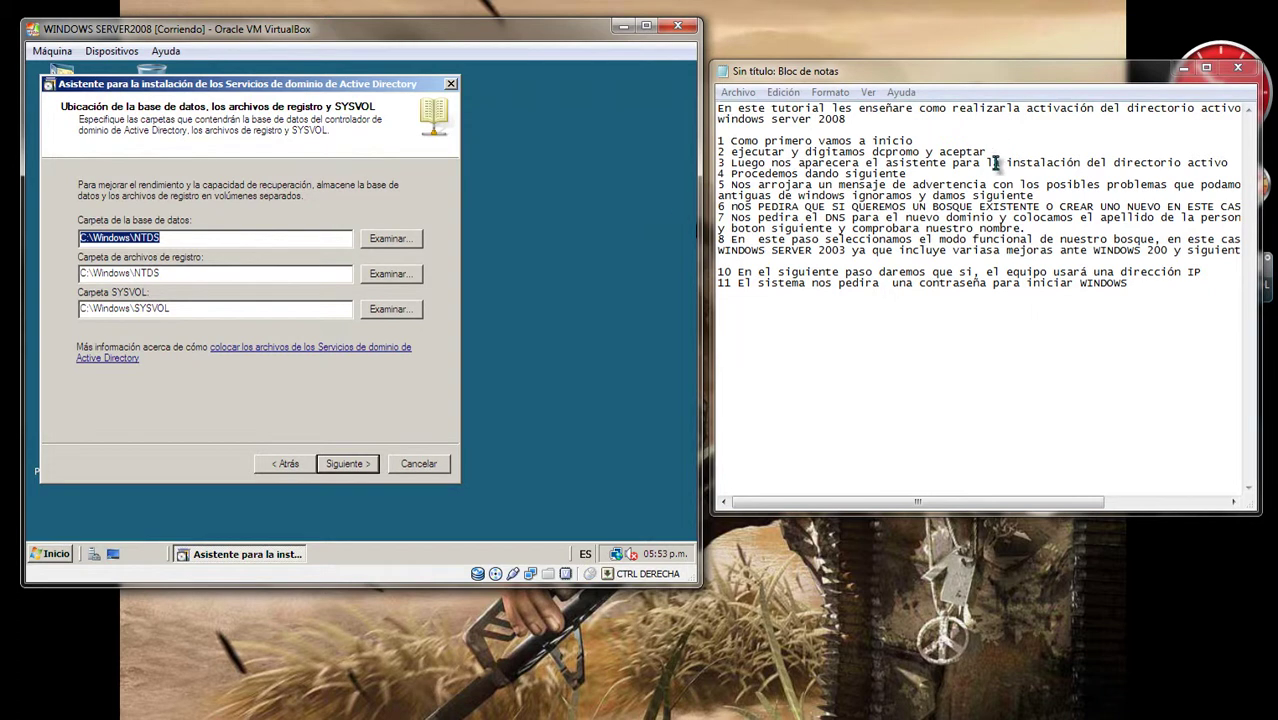
# Step: Extend note 11 about the directory restore mode password, its capitalisation, and not forgetting it
pyautogui.click(1149, 283)
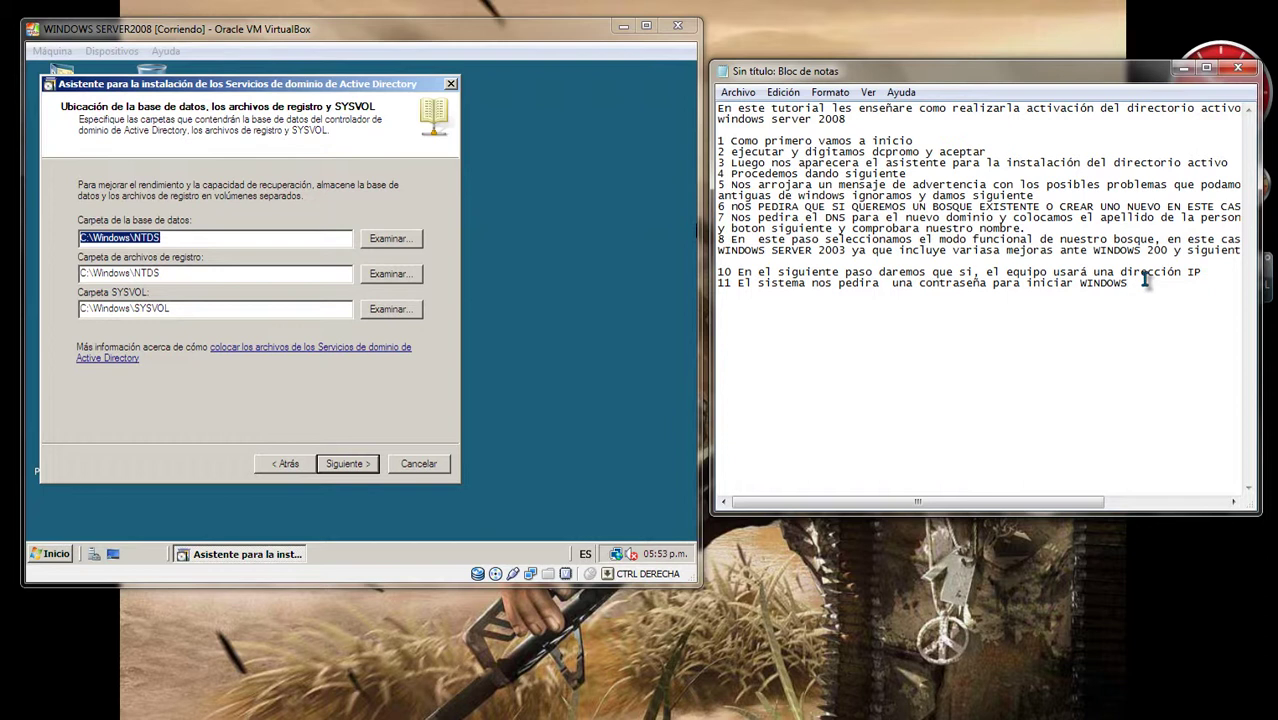
pyautogui.write('EN EL MODO')
pyautogui.write('DE RECUPERACIÓN')
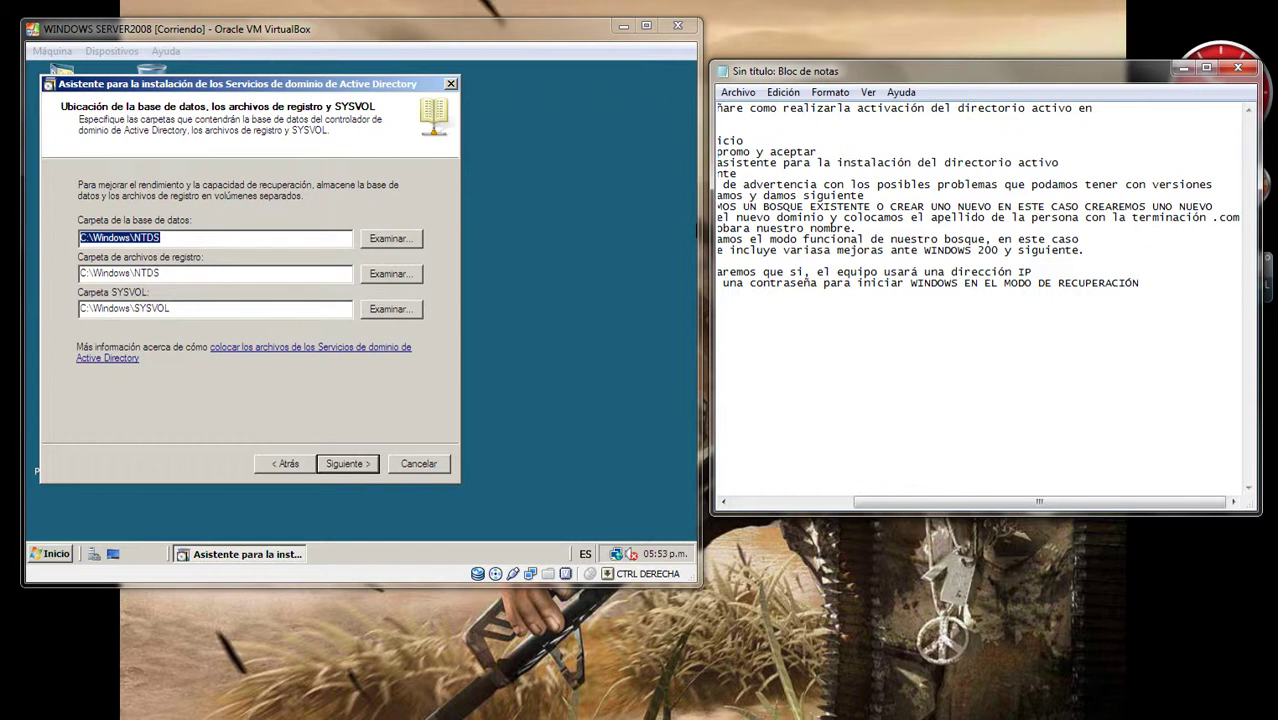
pyautogui.write(' DE DIRECTORIO')
pyautogui.press('Return')
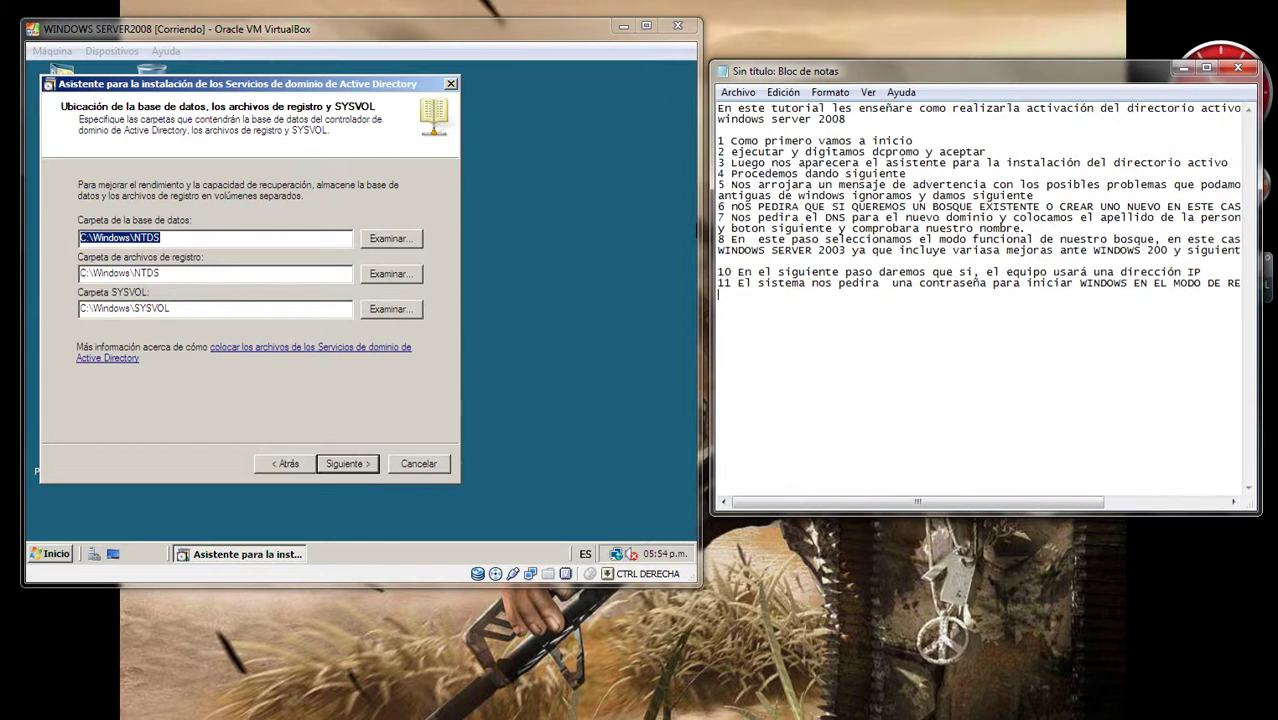
pyautogui.write('ACTIVO')
pyautogui.write('TENER MUCHO C')
pyautogui.write('UID')
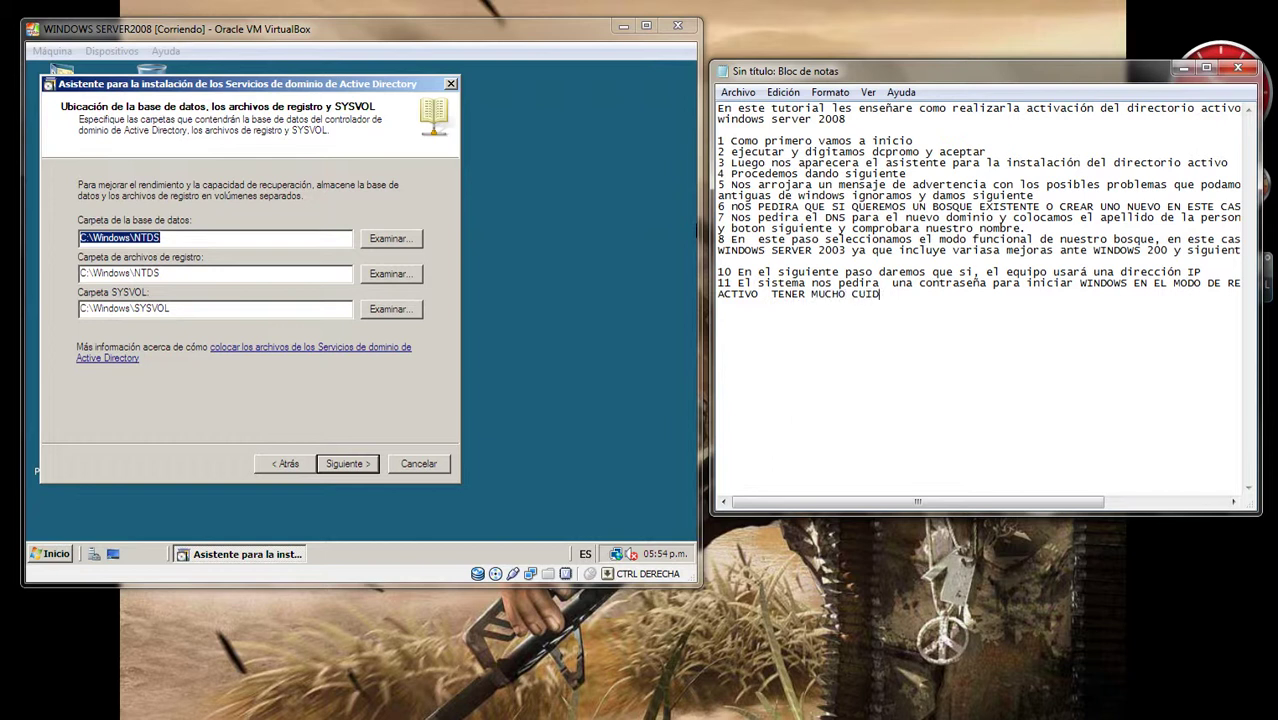
pyautogui.write('ADO NO OLVIDAR NUESTRA C')
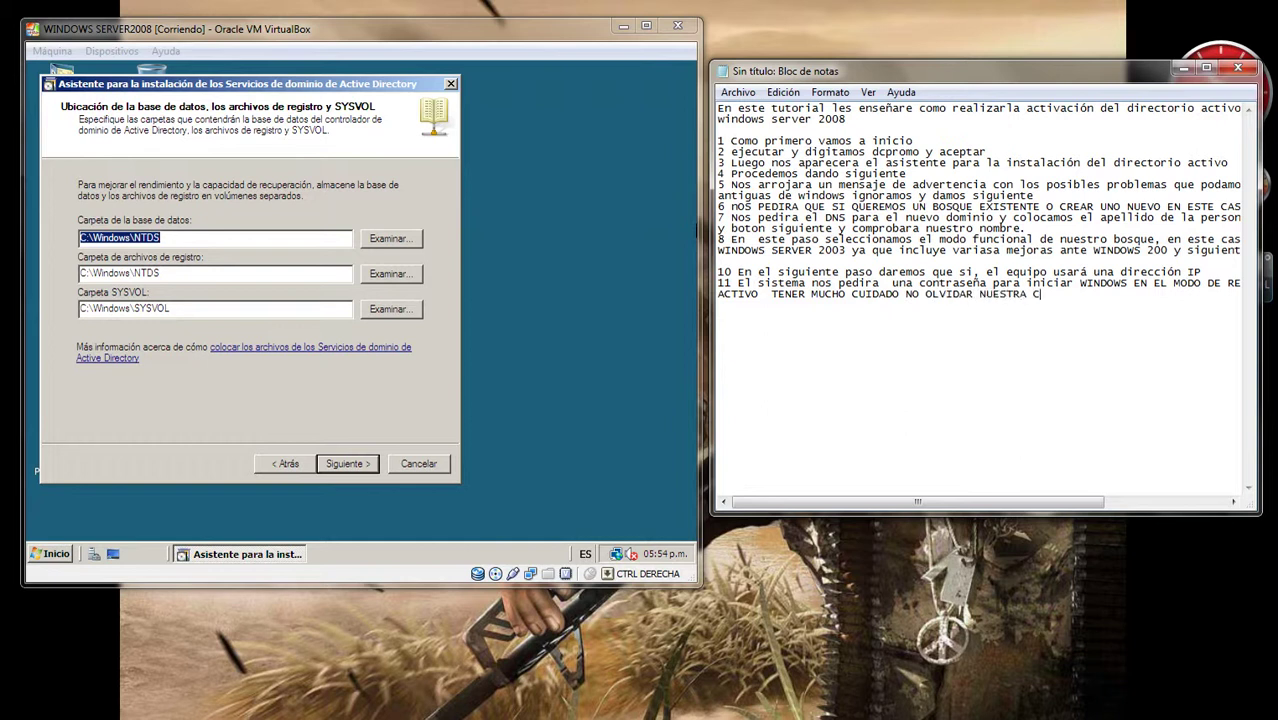
pyautogui.write('ONTRASEÑA')
pyautogui.write('DEBEMOS TE')
pyautogui.write('NER EN CUENT')
pyautogui.write('A ')
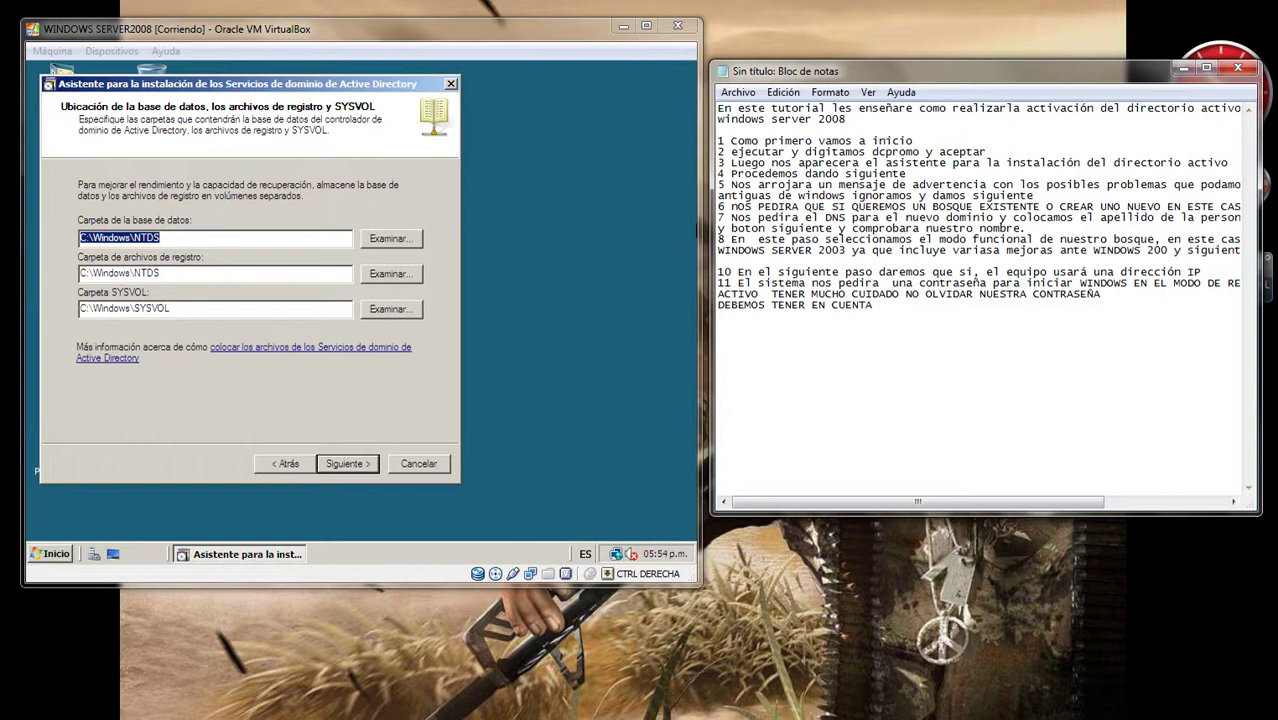
pyautogui.write('QUE NUESTRO PRIMER CARAC')
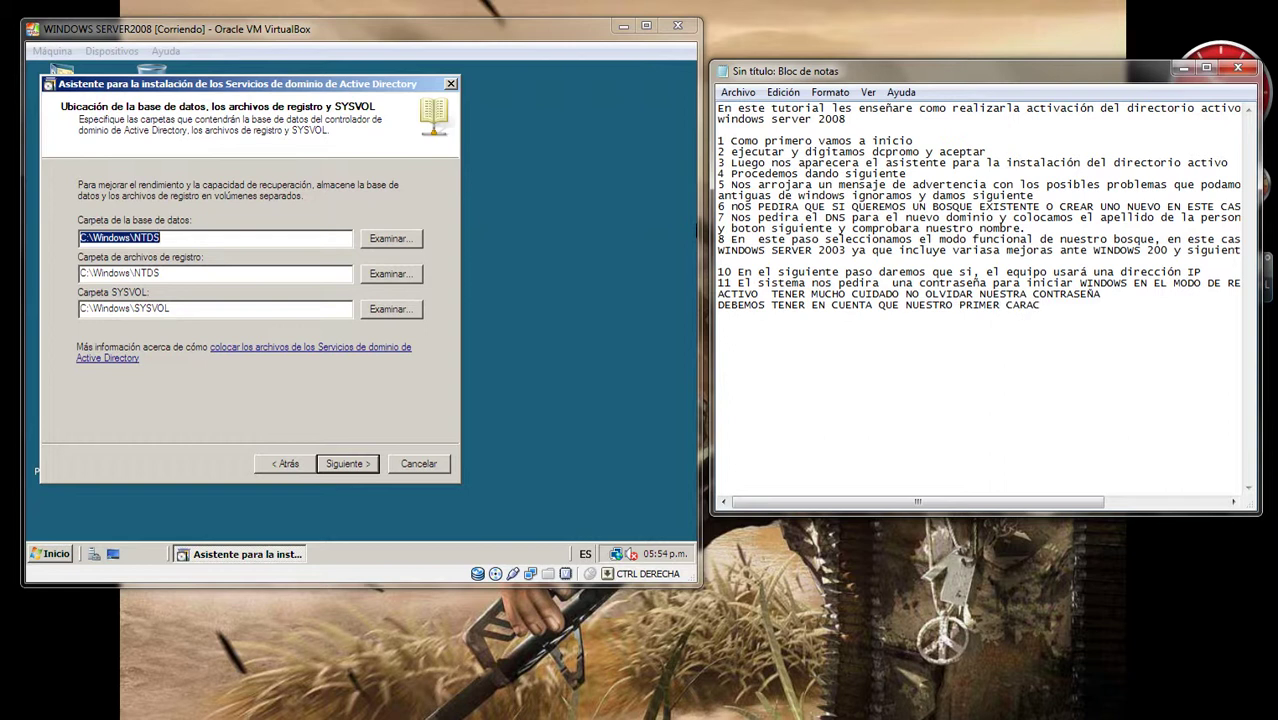
pyautogui.write('TER ES EN MAYUSCULA ')
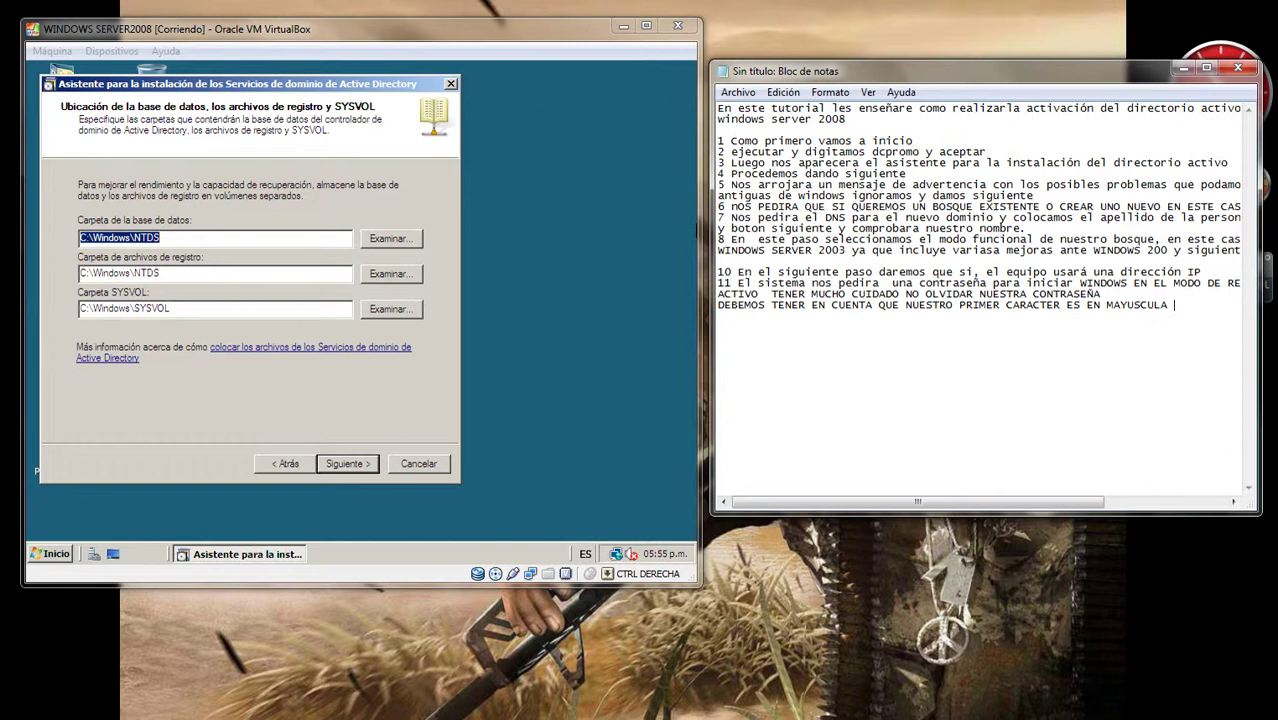
pyautogui.write(', LUEGO MINUS')
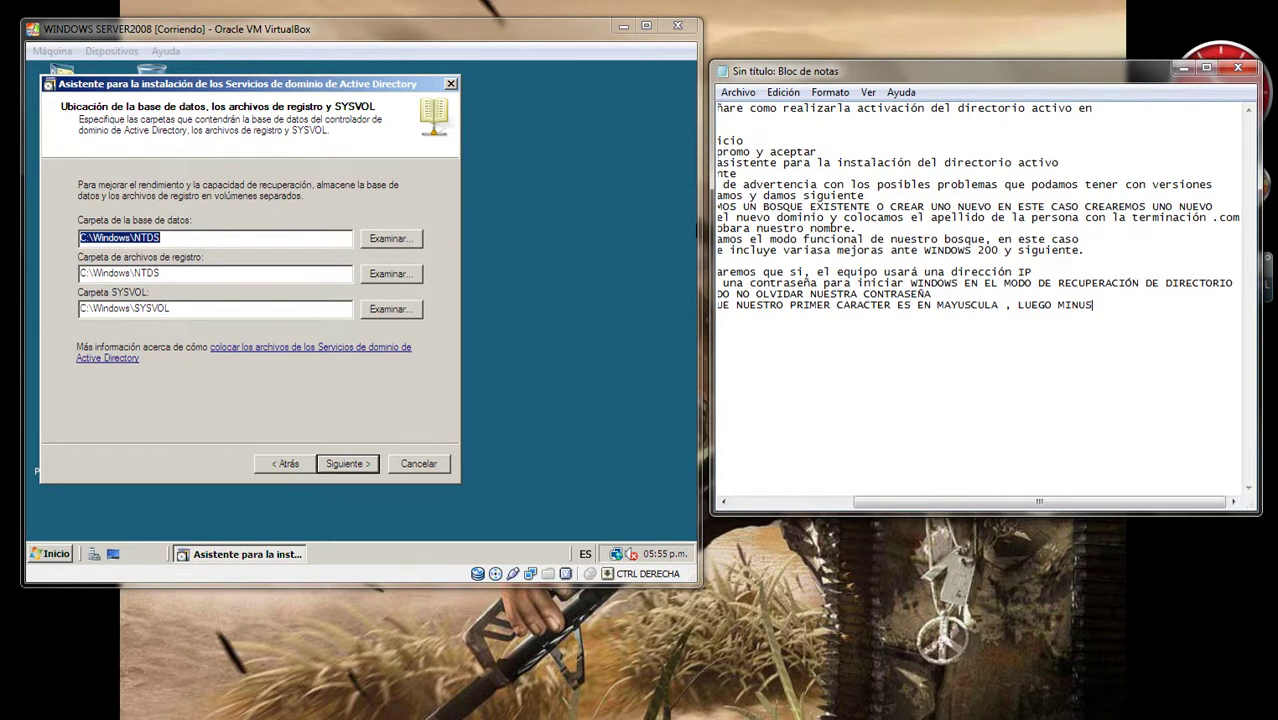
pyautogui.write('CULA Y NUMEROS TENER EN CUENTA Q')
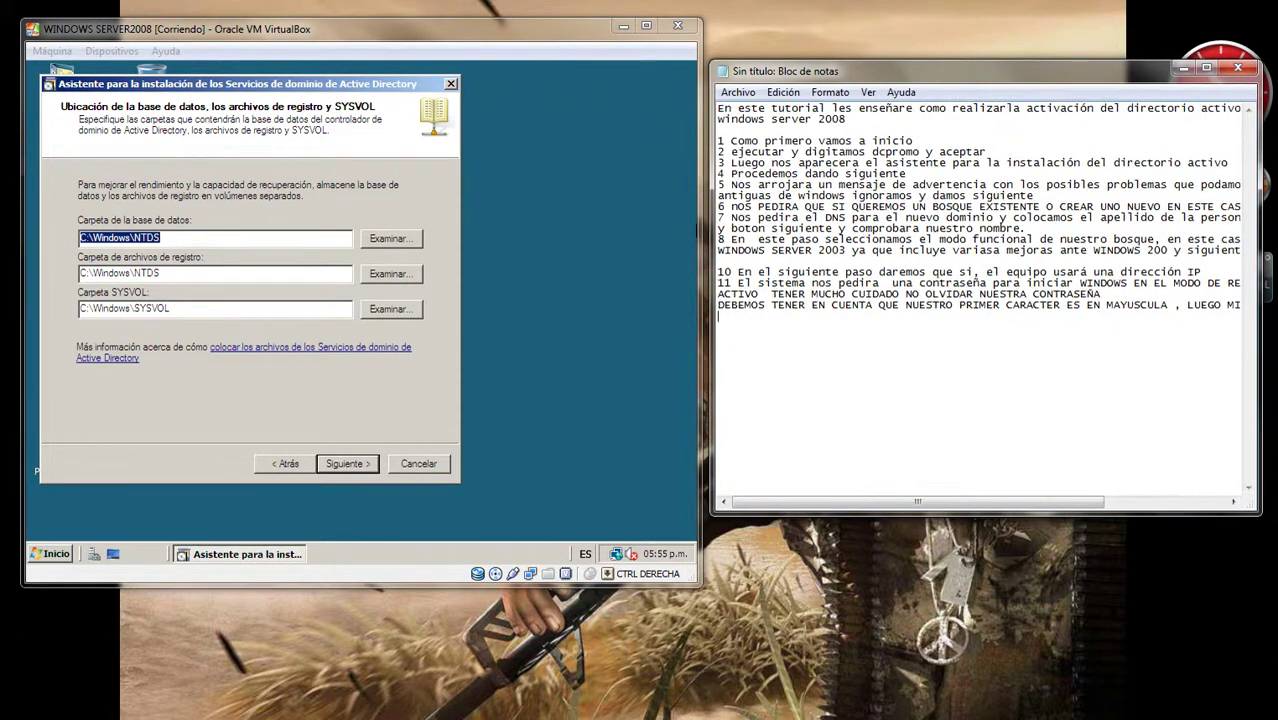
# Step: Add an EJEMPLO line with a sample password to the notes, then return to the VM
pyautogui.press('Home')
pyautogui.press('Return')
pyautogui.click(1197, 660)
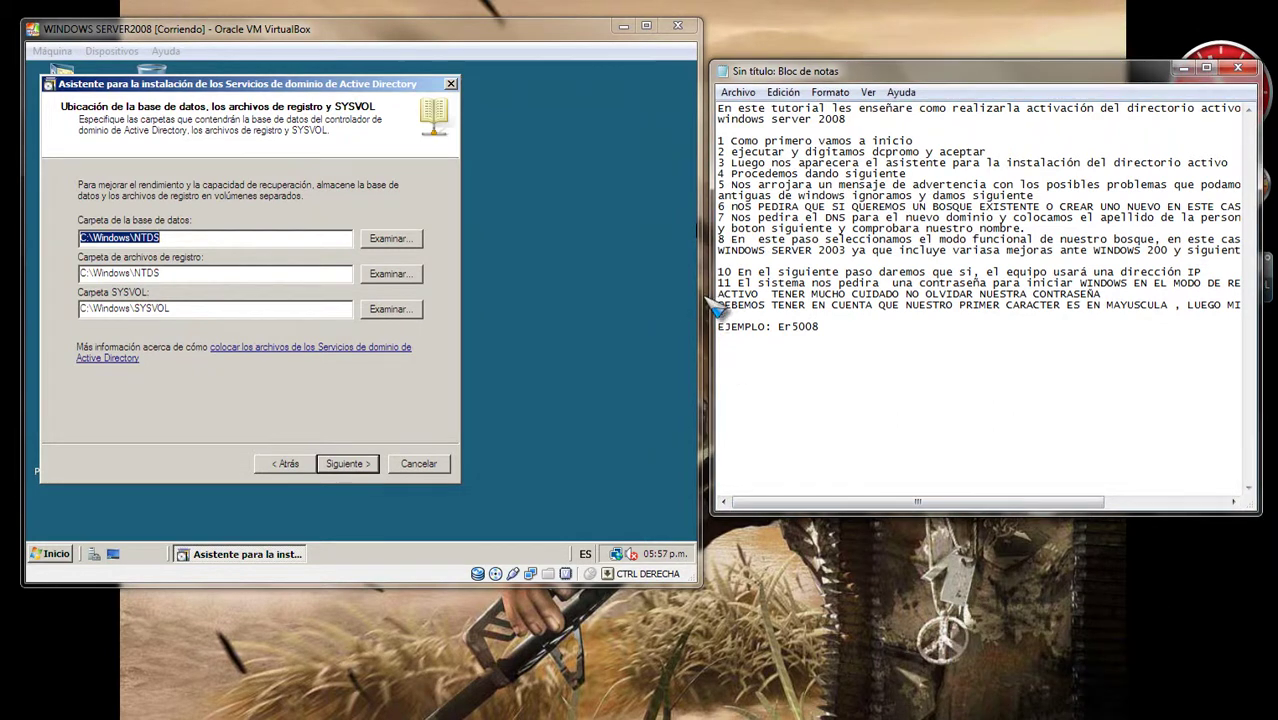
pyautogui.click(535, 295)
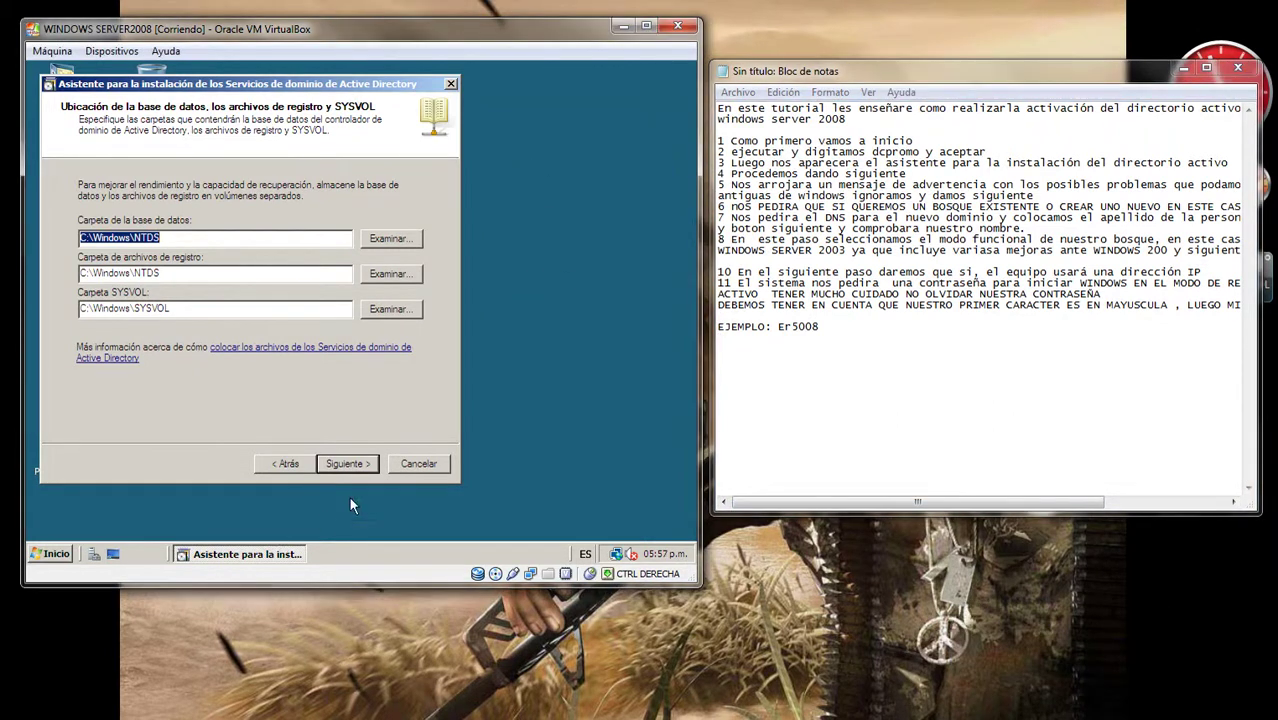
# Step: Enter and confirm the restore mode administrator password, then continue to the Resumen page
pyautogui.click(358, 463)
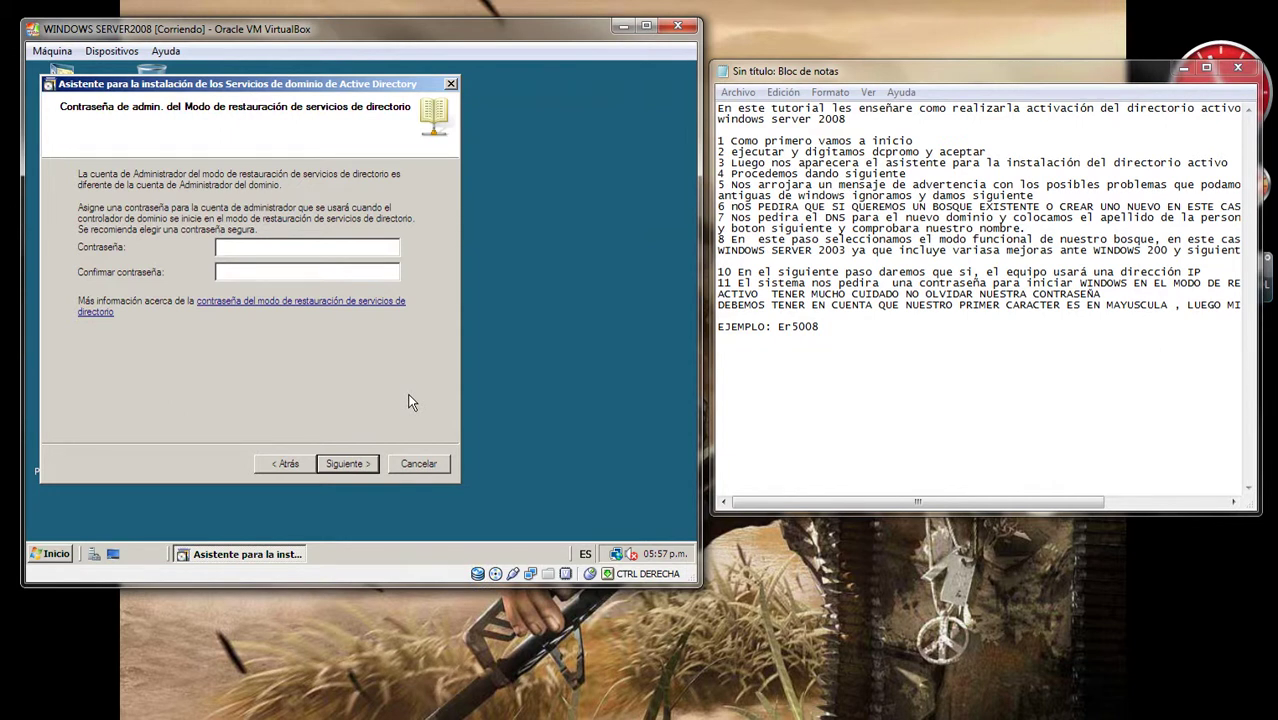
pyautogui.click(343, 463)
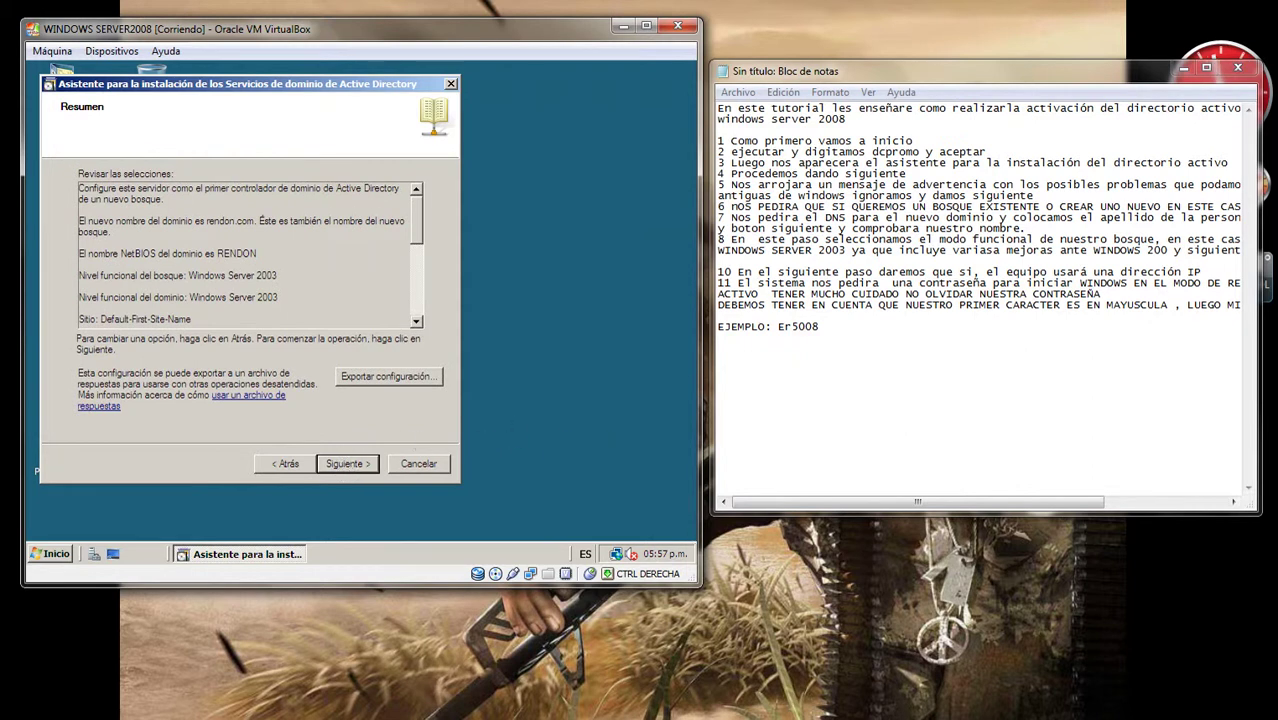
# Step: Write note 12: the summary shows our configuration and, if we agree, we press siguiente
pyautogui.click(355, 460)
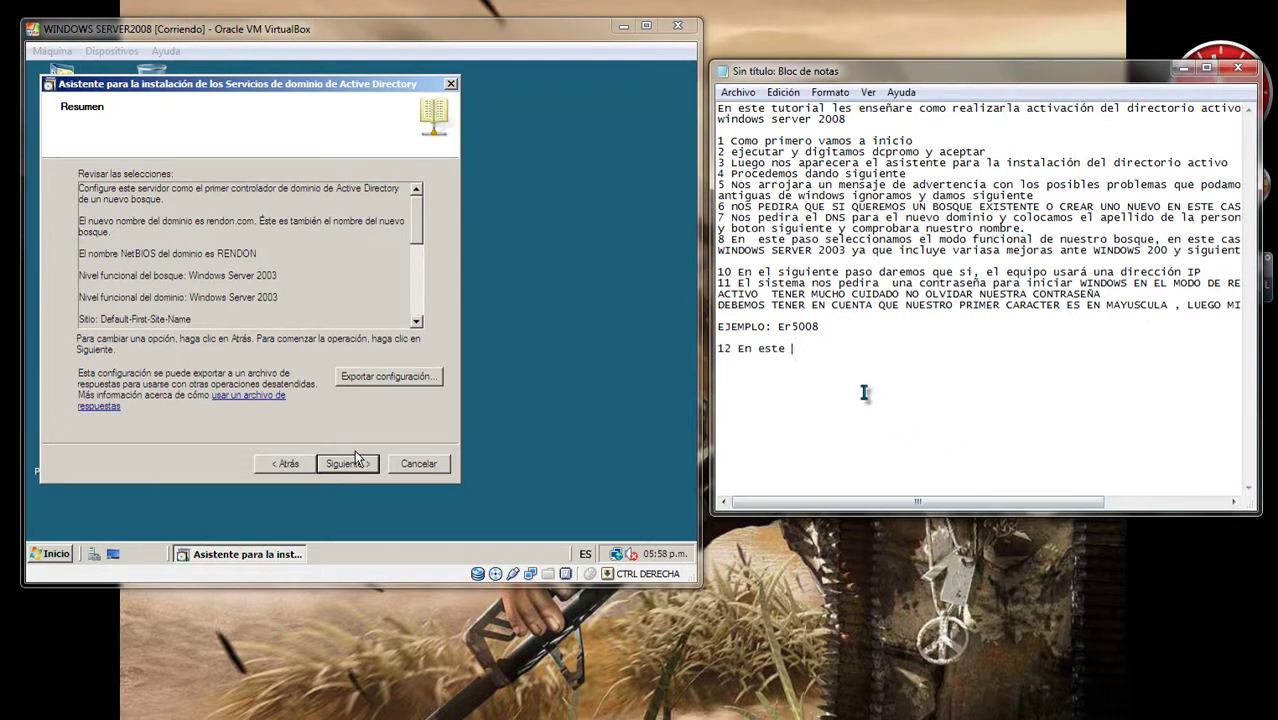
pyautogui.write('punto nos muestra un resumen ')
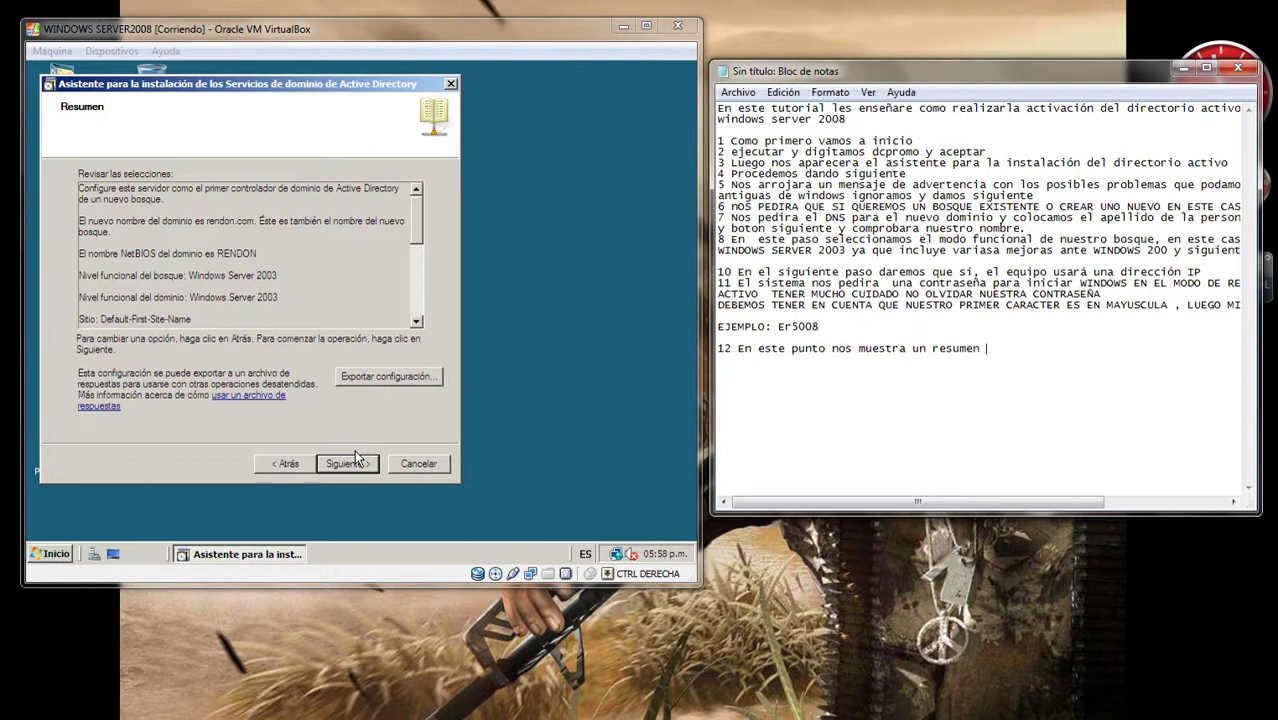
pyautogui.write('de nuestra configuraci')
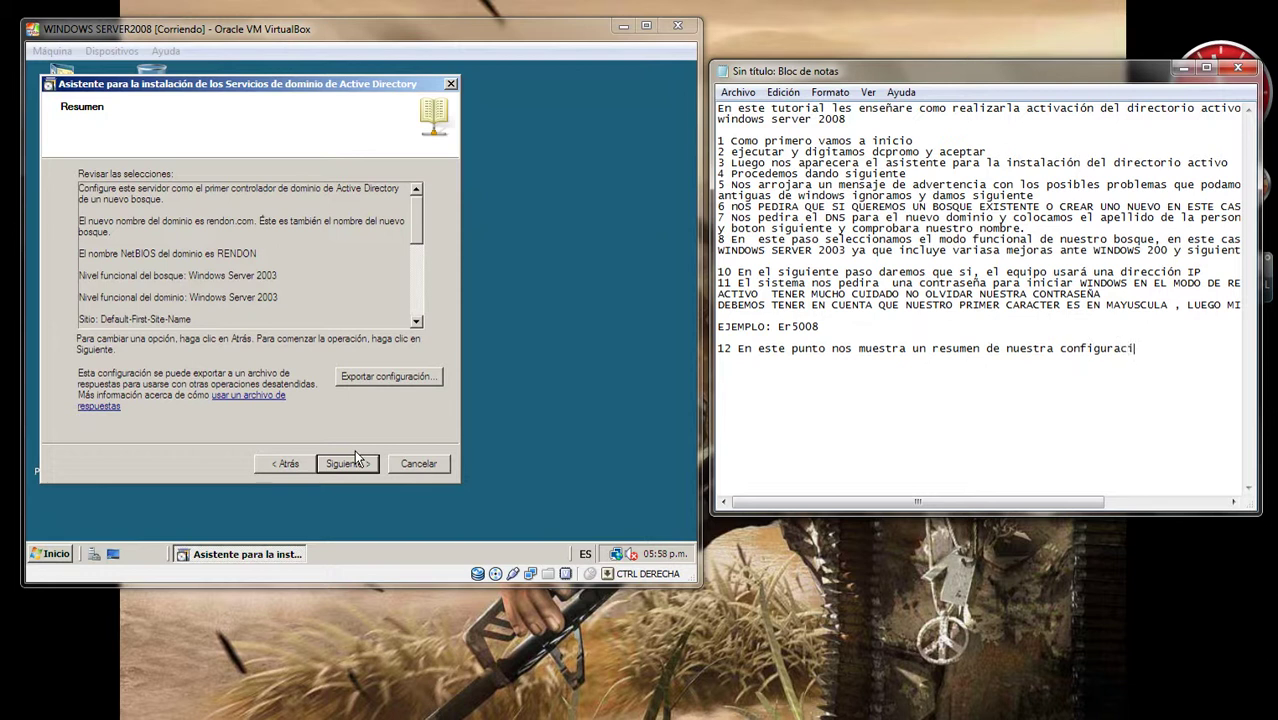
pyautogui.write('ón y si estamos de')
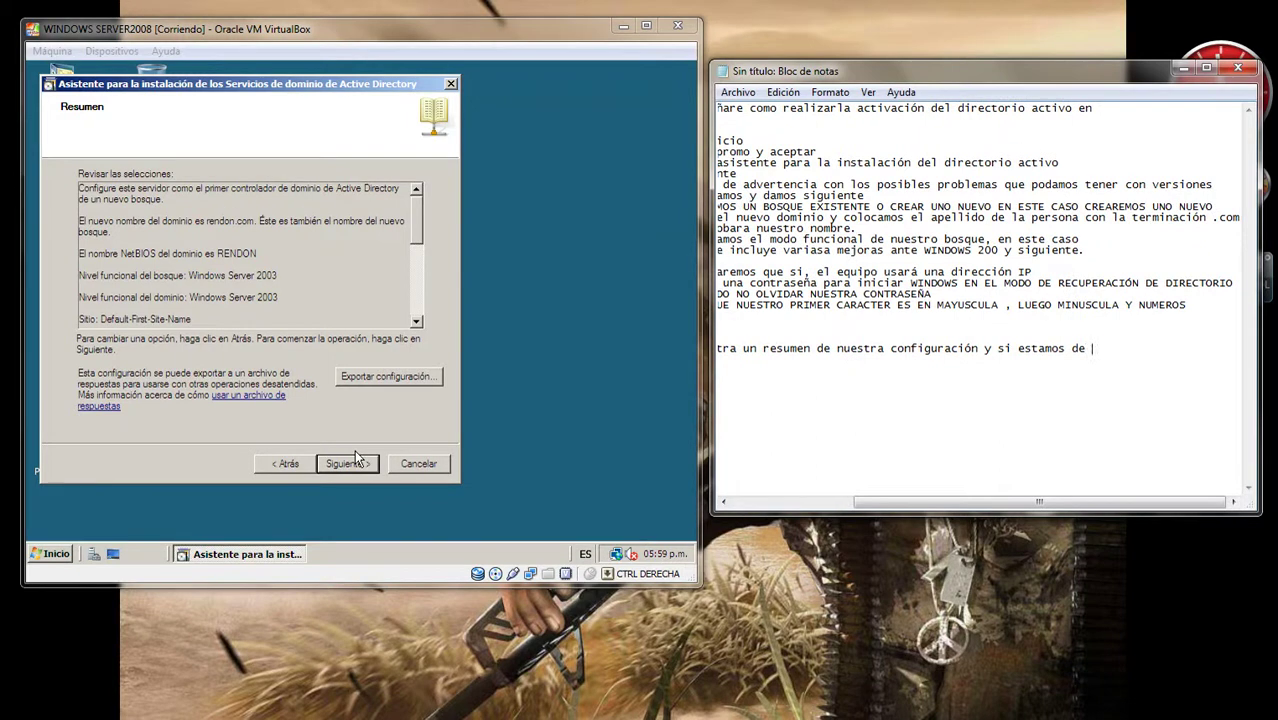
pyautogui.press('Return')
pyautogui.write('acuerdo')
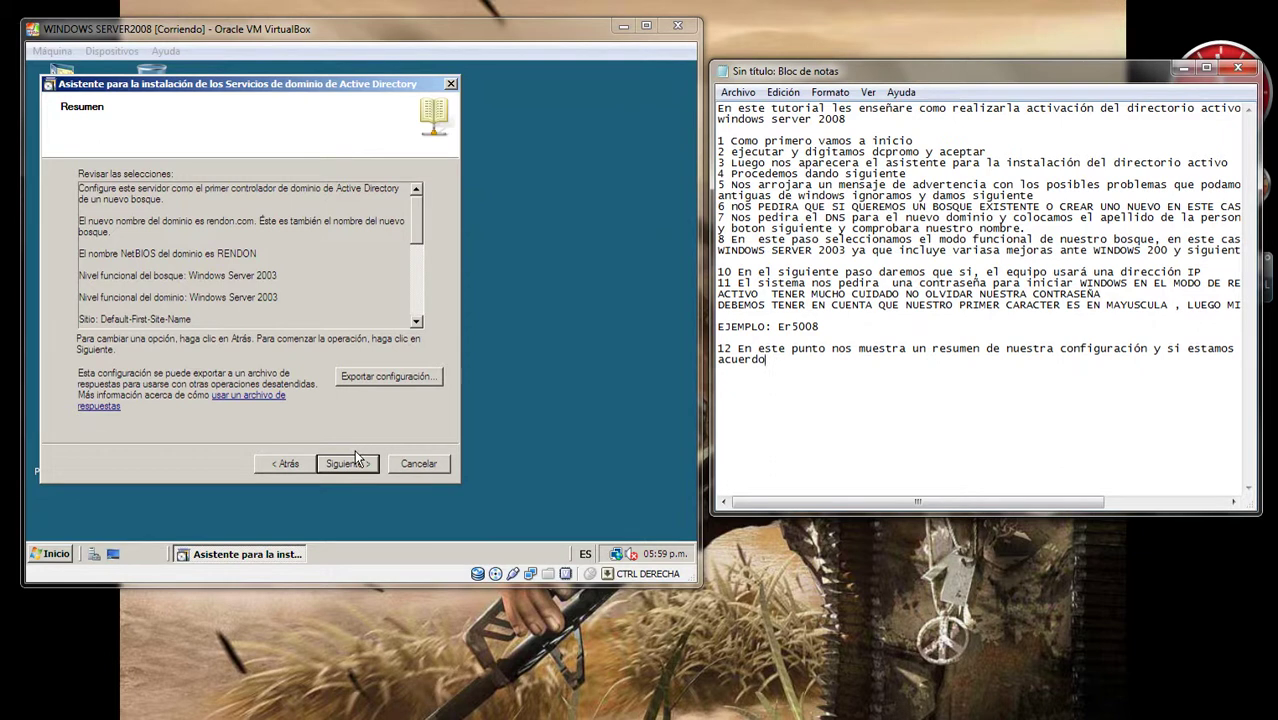
pyautogui.write('damos')
pyautogui.press('Left')
pyautogui.press('Left')
pyautogui.press('Left')
pyautogui.press('Left')
pyautogui.press('Left')
pyautogui.write('siguiente')
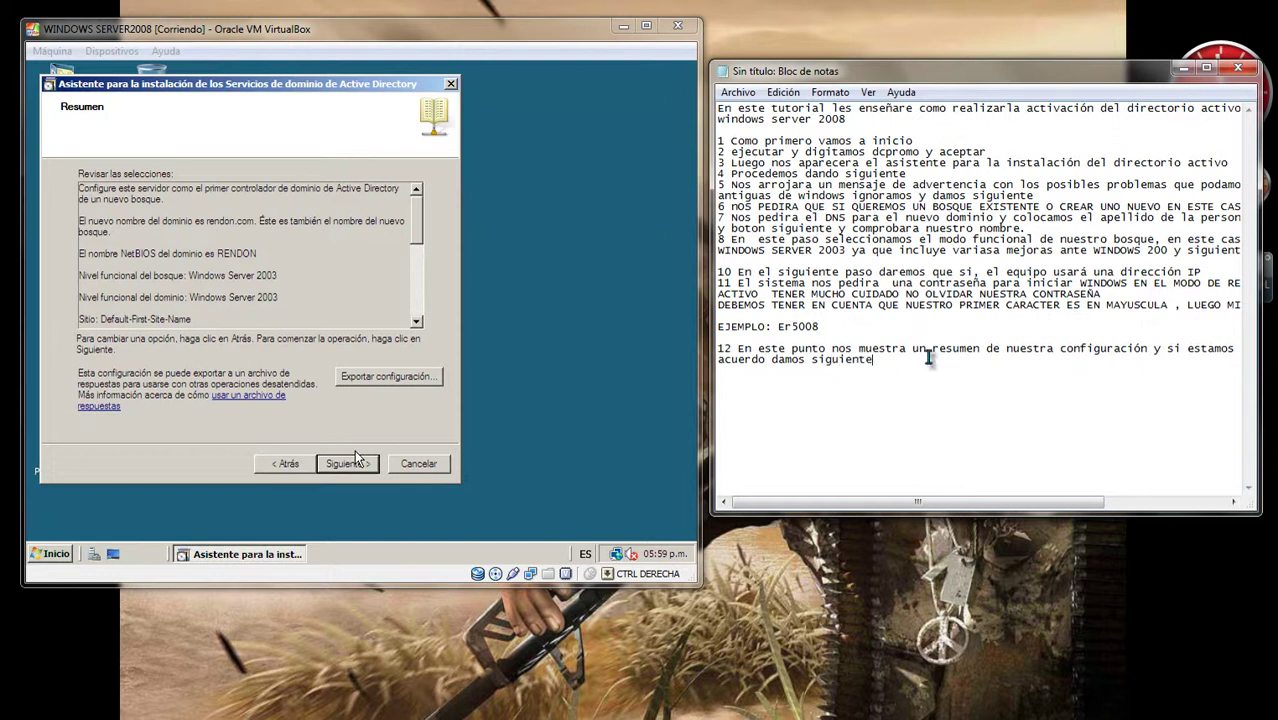
pyautogui.click(62, 488)
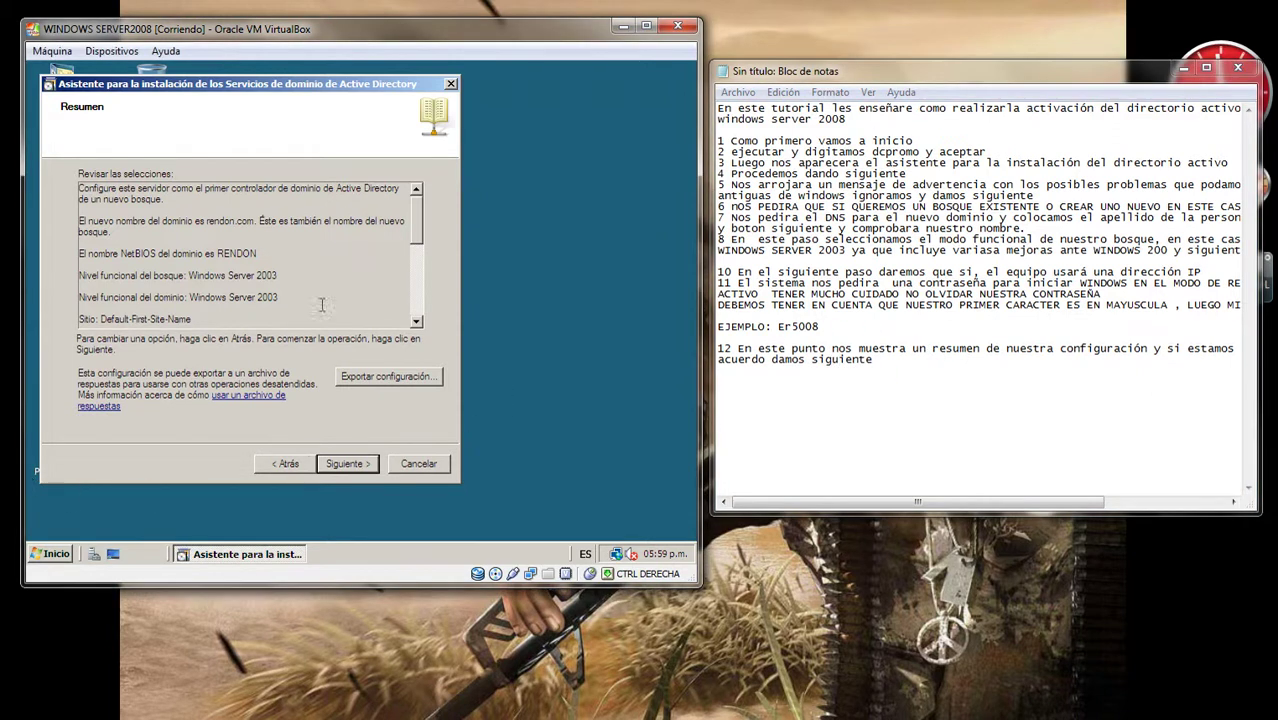
pyautogui.moveTo(416, 223)
pyautogui.mouseDown()
pyautogui.moveTo(426, 298)
pyautogui.moveTo(420, 218)
pyautogui.mouseUp()
# Step: Start the Active Directory installation, then glance at the uj.pdf guide and minimize it
pyautogui.click(349, 463)
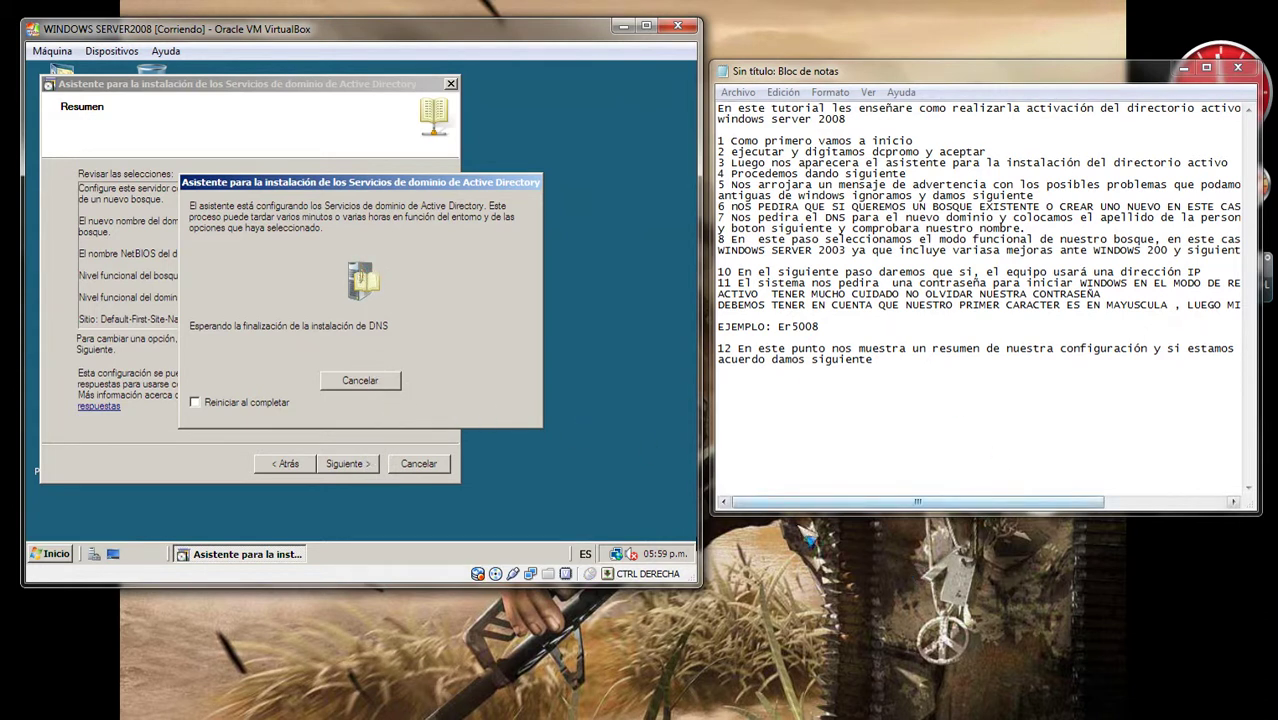
pyautogui.click(885, 360)
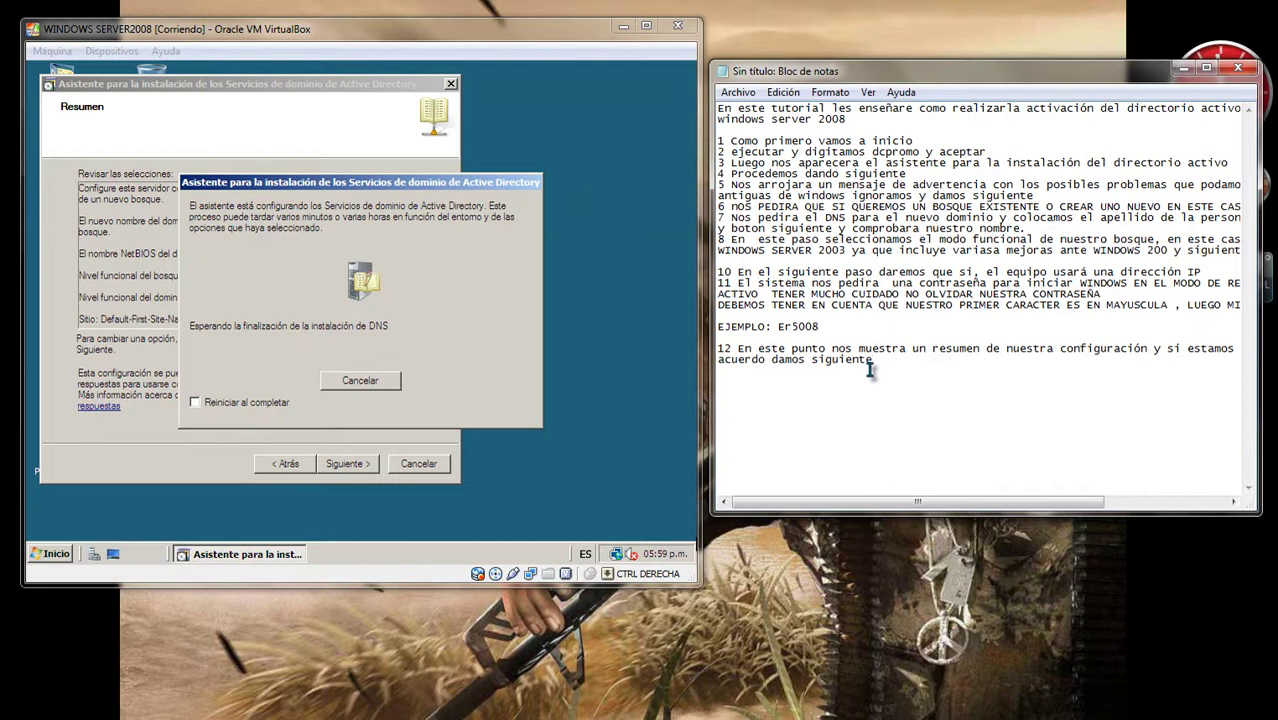
pyautogui.click(684, 333)
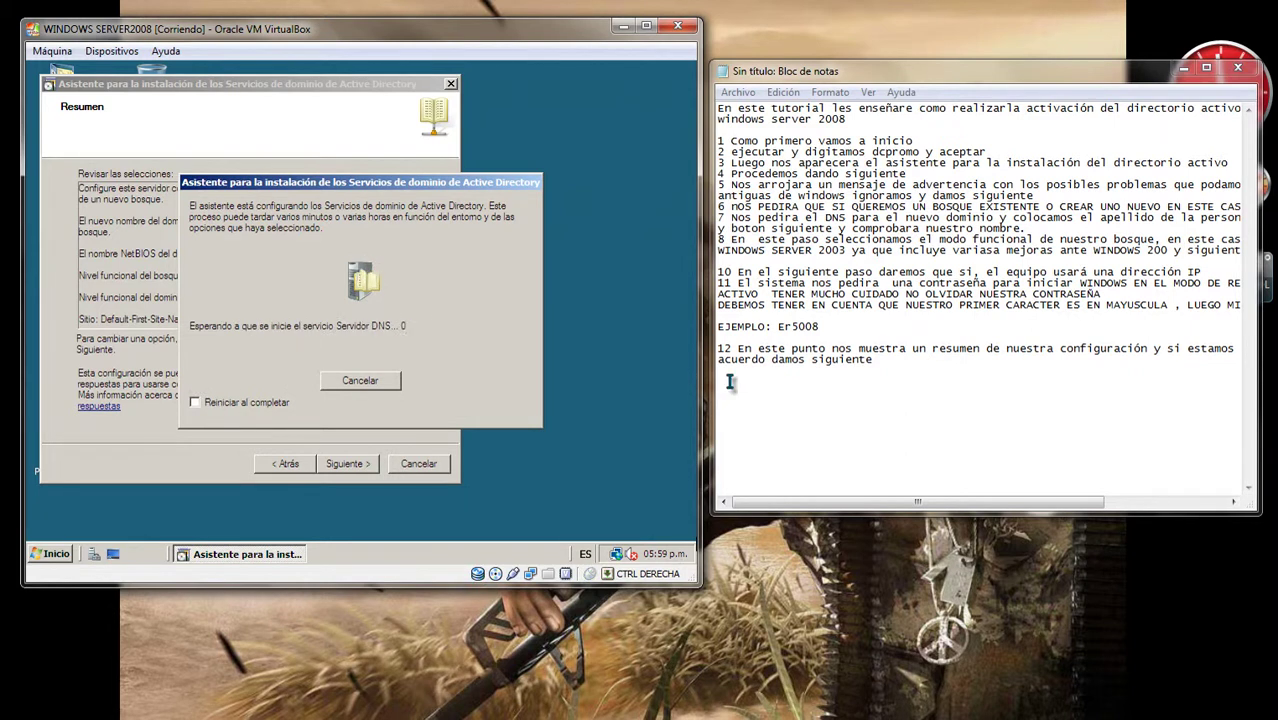
pyautogui.click(441, 717)
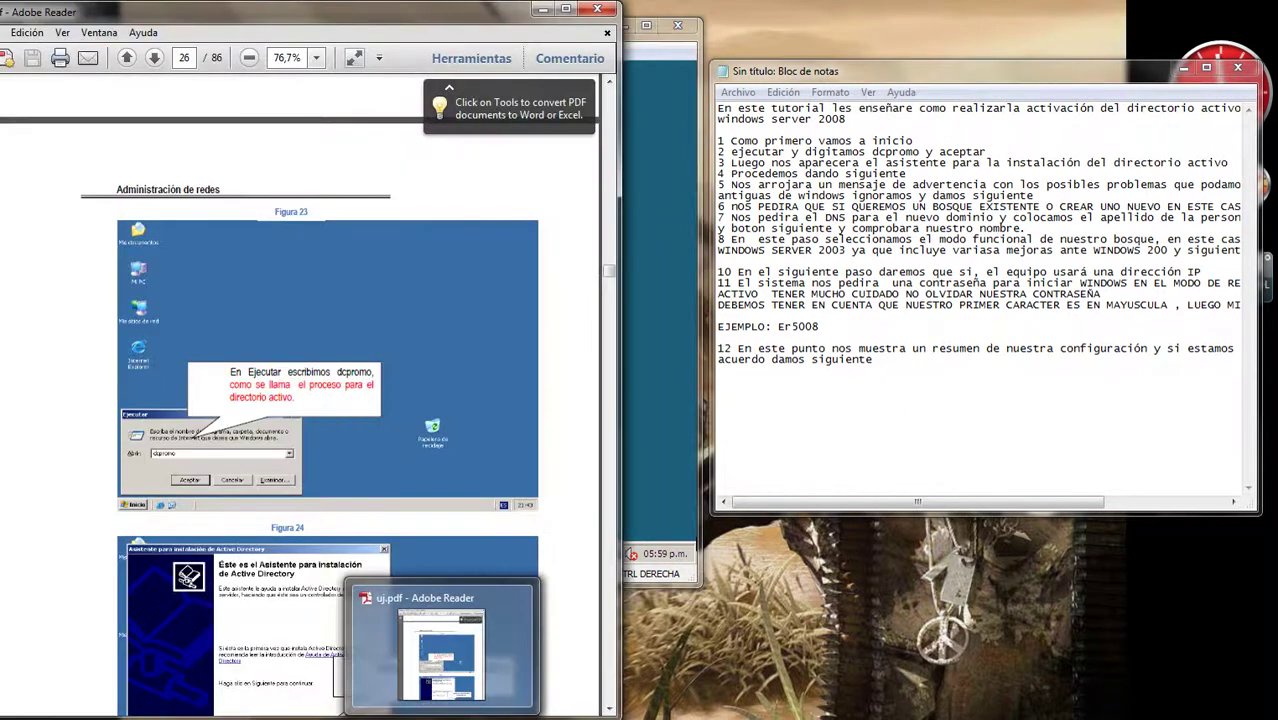
pyautogui.click(541, 10)
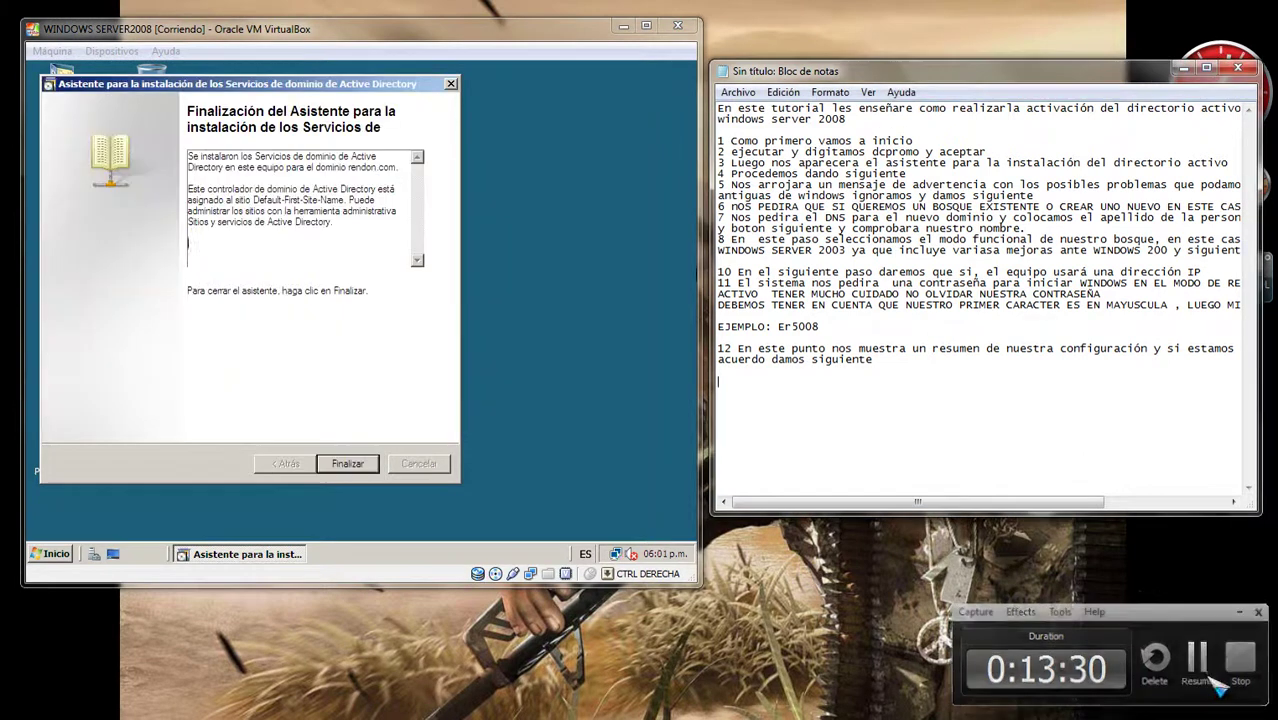
# Step: Write note 13 about the new domain running on WINDOWS SERVER, then finish the wizard
pyautogui.write('13')
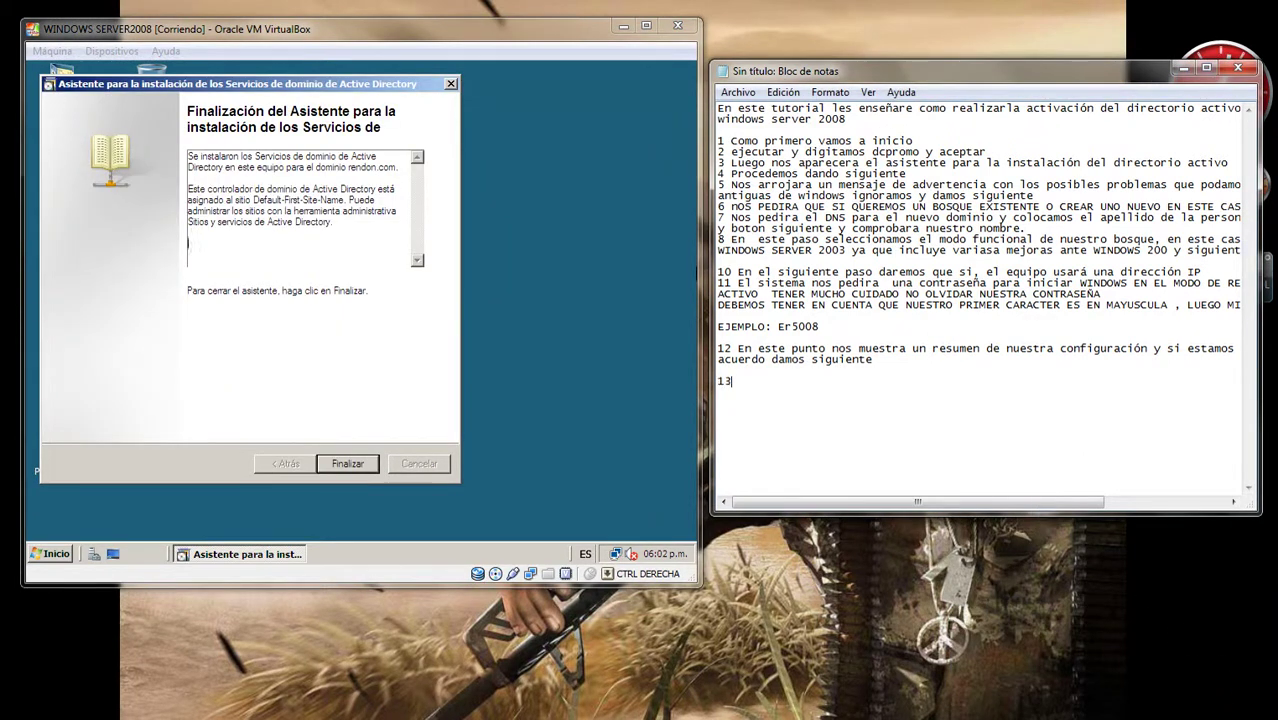
pyautogui.write(' Una vez finalizado nuestro')
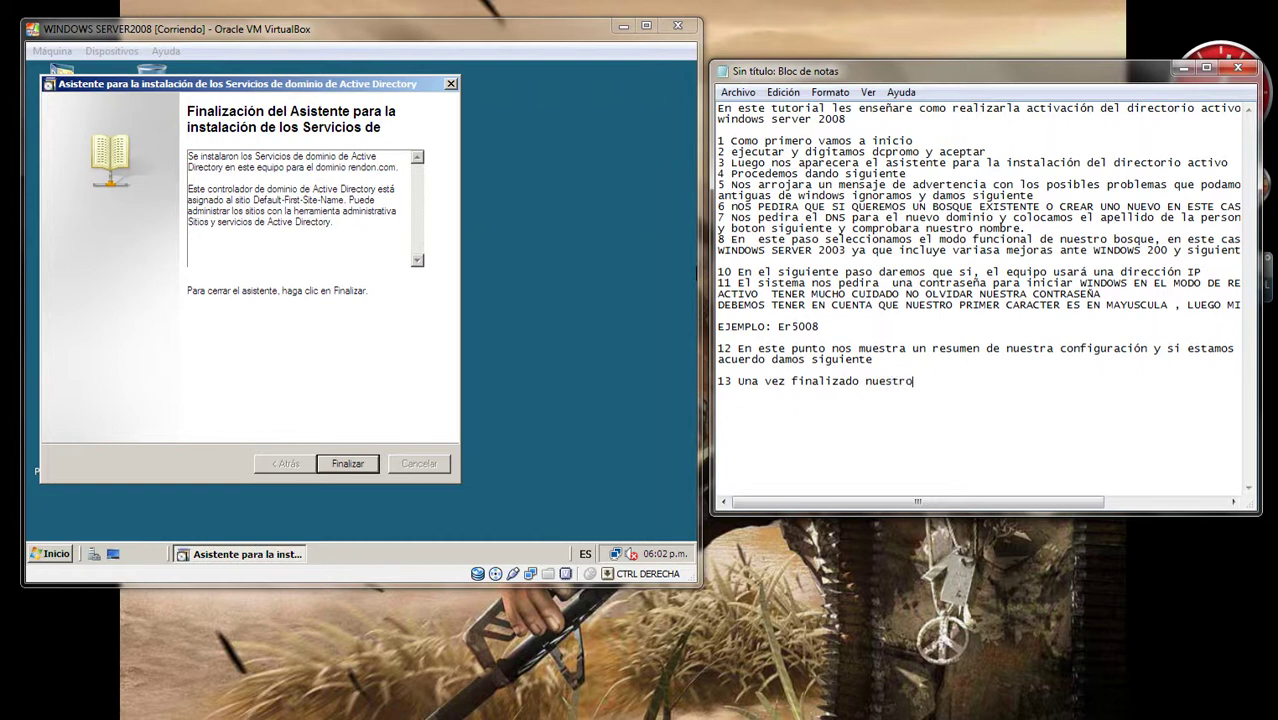
pyautogui.write(' asistente')
pyautogui.write(', podemos contr')
pyautogui.press('BackSpace')
pyautogui.write('ar ')
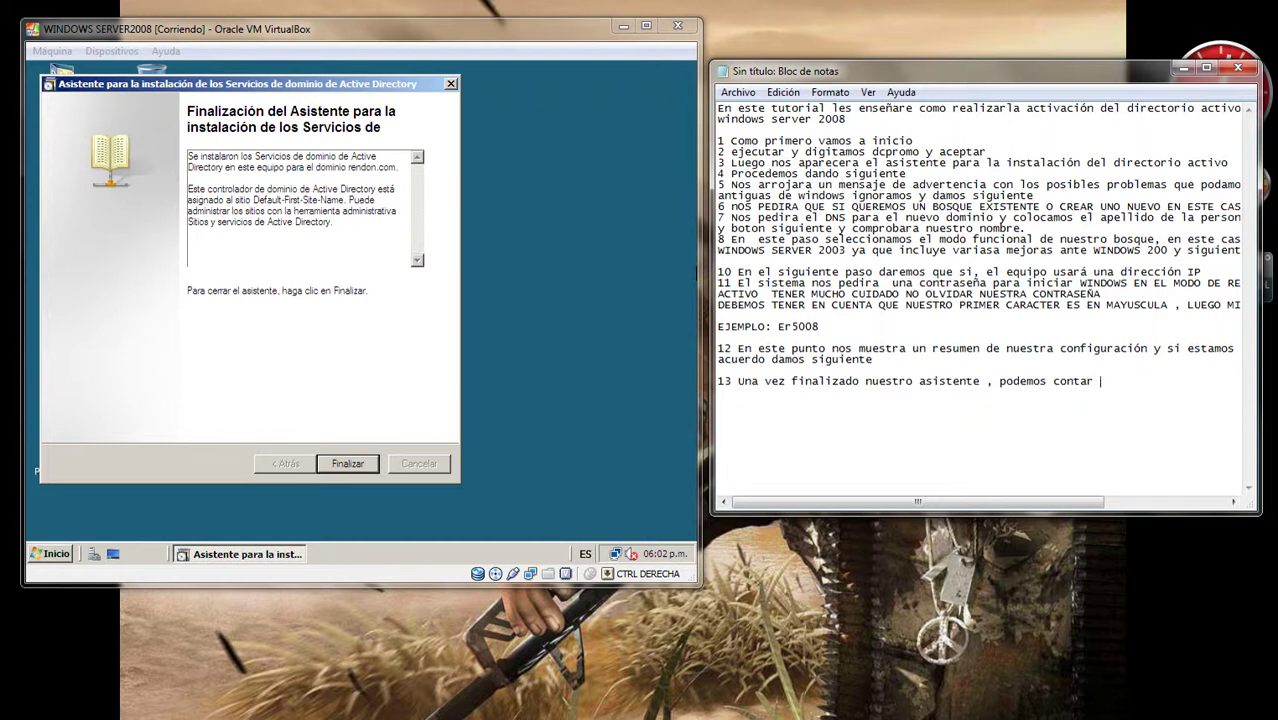
pyautogui.write('con un nuevo dominiocorriendo en ')
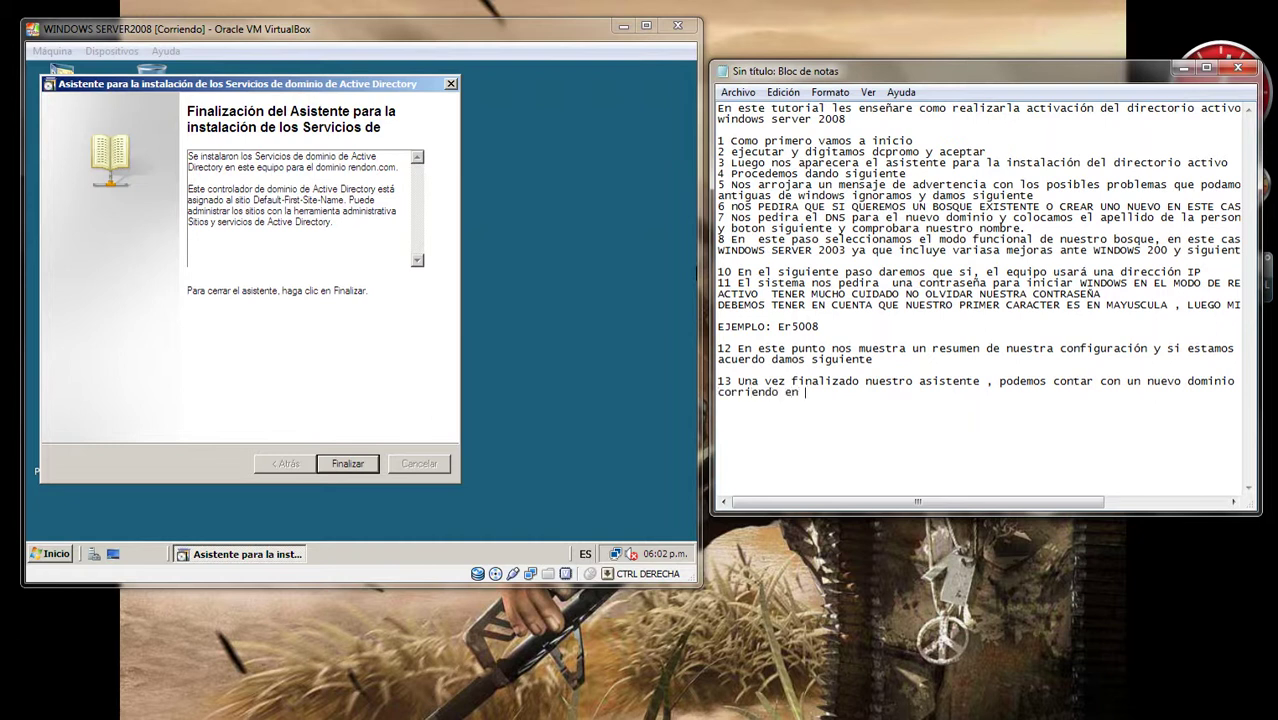
pyautogui.write('WINDOE')
pyautogui.write('S SERVER')
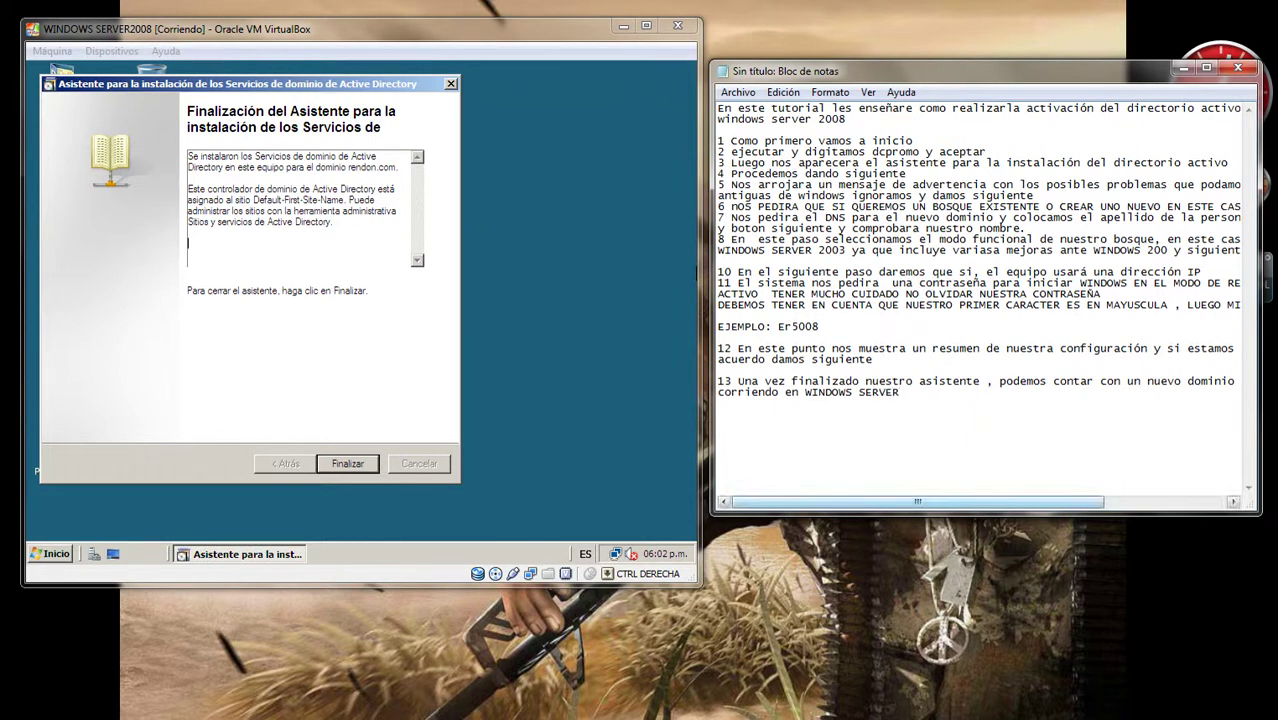
pyautogui.click(378, 458)
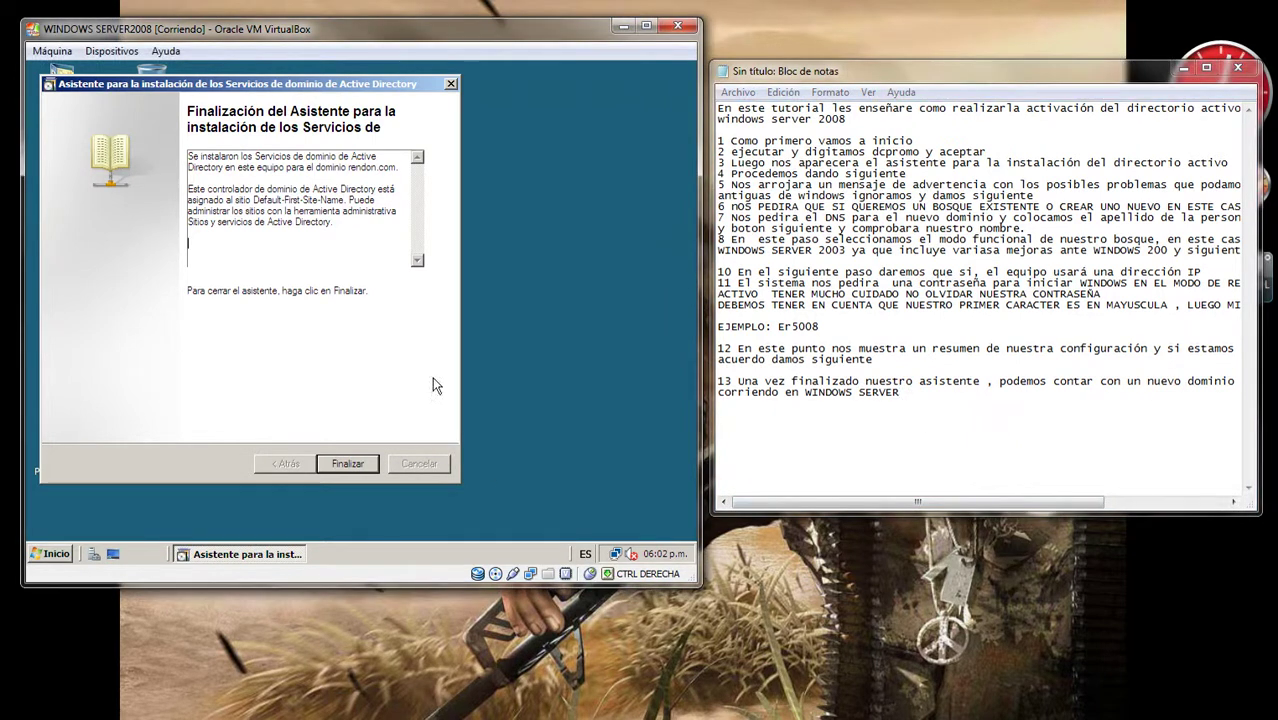
pyautogui.click(363, 461)
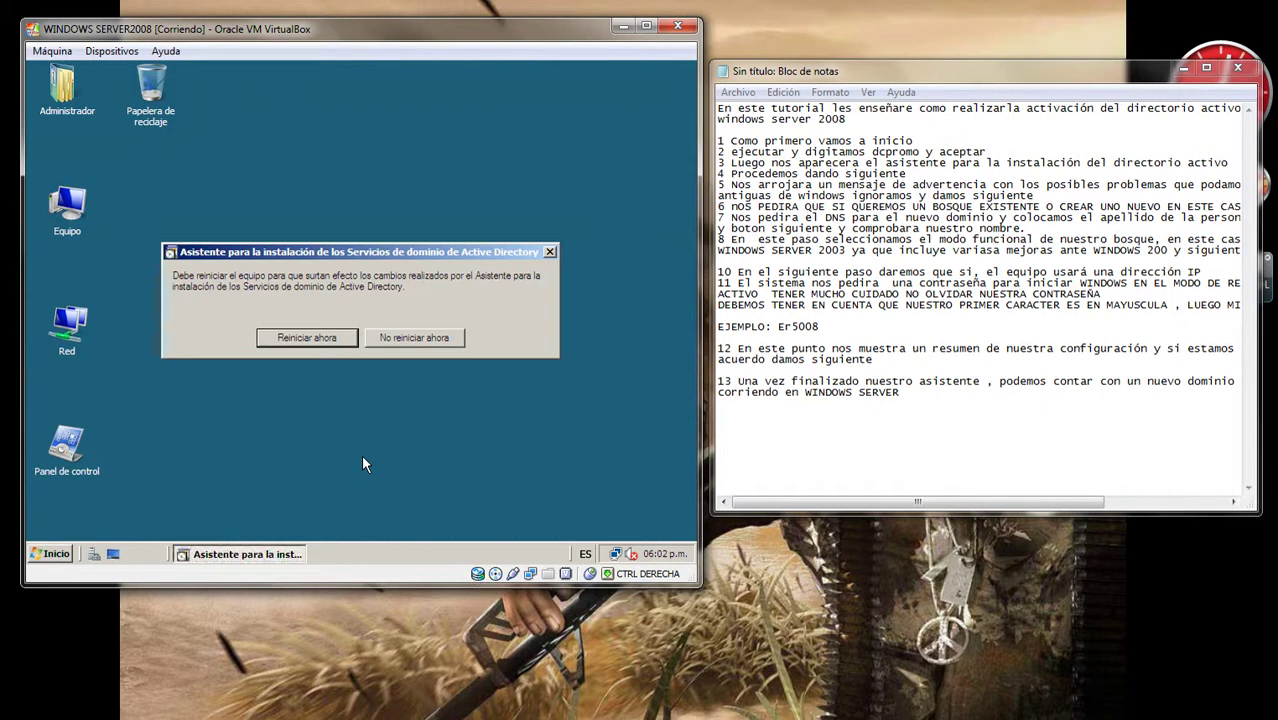
# Step: Restart the server now and add 'Y REINICIAMOS LA MAQUINA' to the notes
pyautogui.click(325, 340)
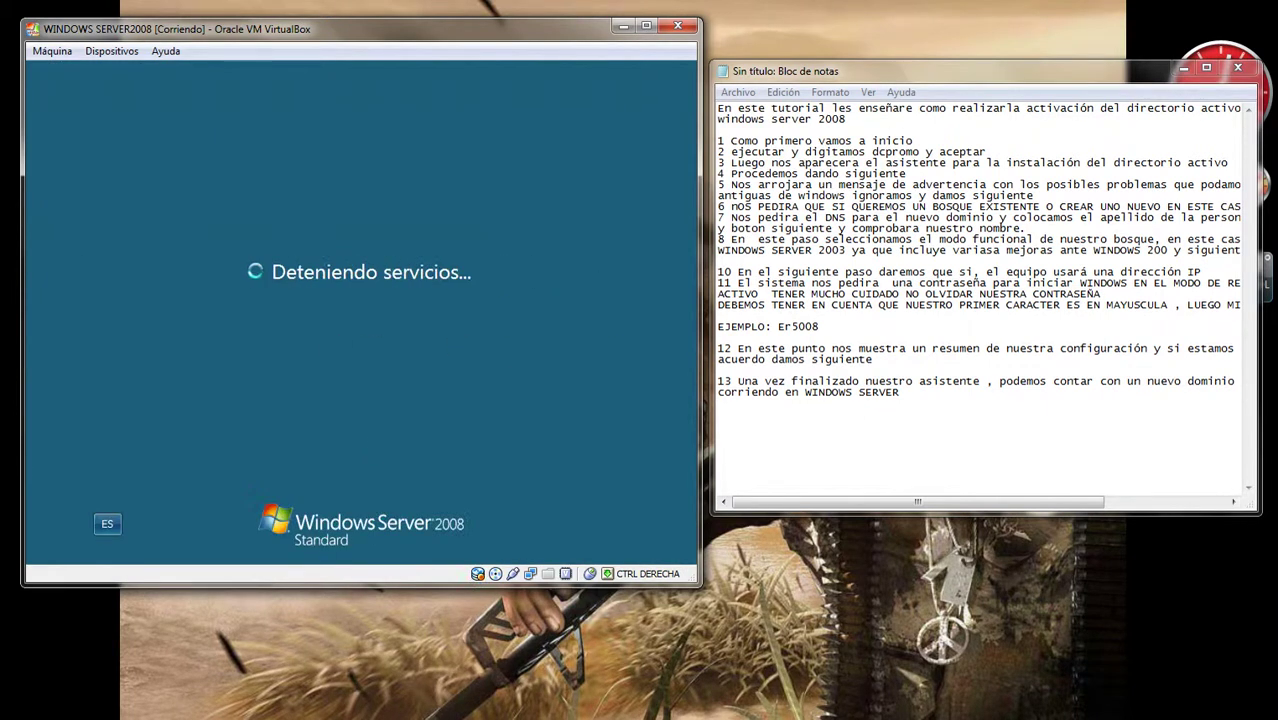
pyautogui.click(913, 394)
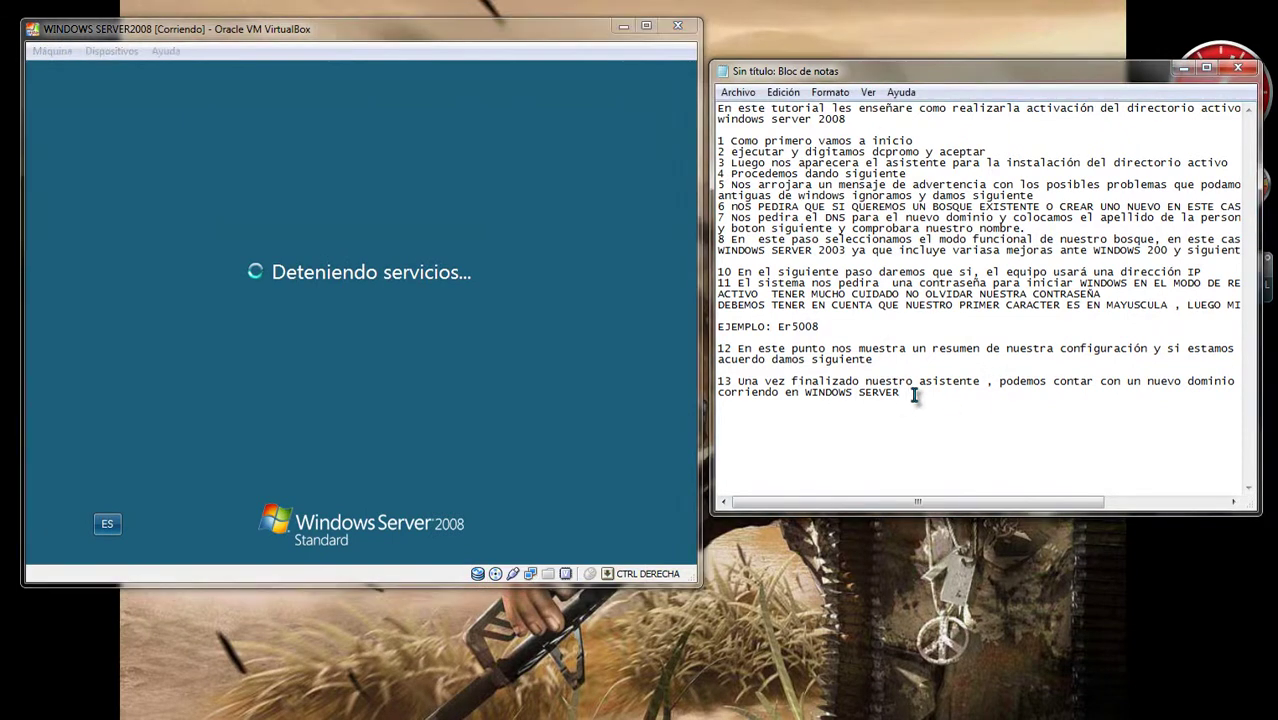
pyautogui.press('Return')
pyautogui.press('Return')
pyautogui.write('Y REINICI')
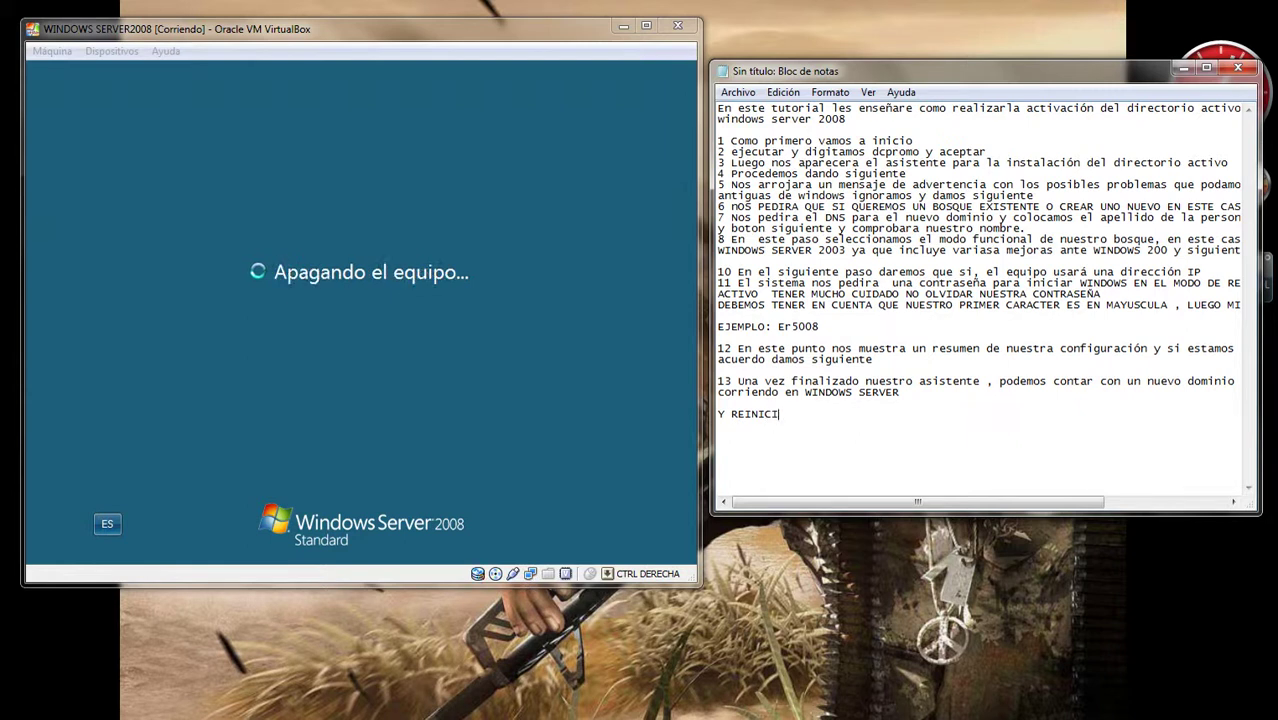
pyautogui.write('AMOS LA MAQUINA')
# Step: Add a closing 'MUCHAS GRACIAS' line beneath the restart note
pyautogui.press('Return')
pyautogui.press('Return')
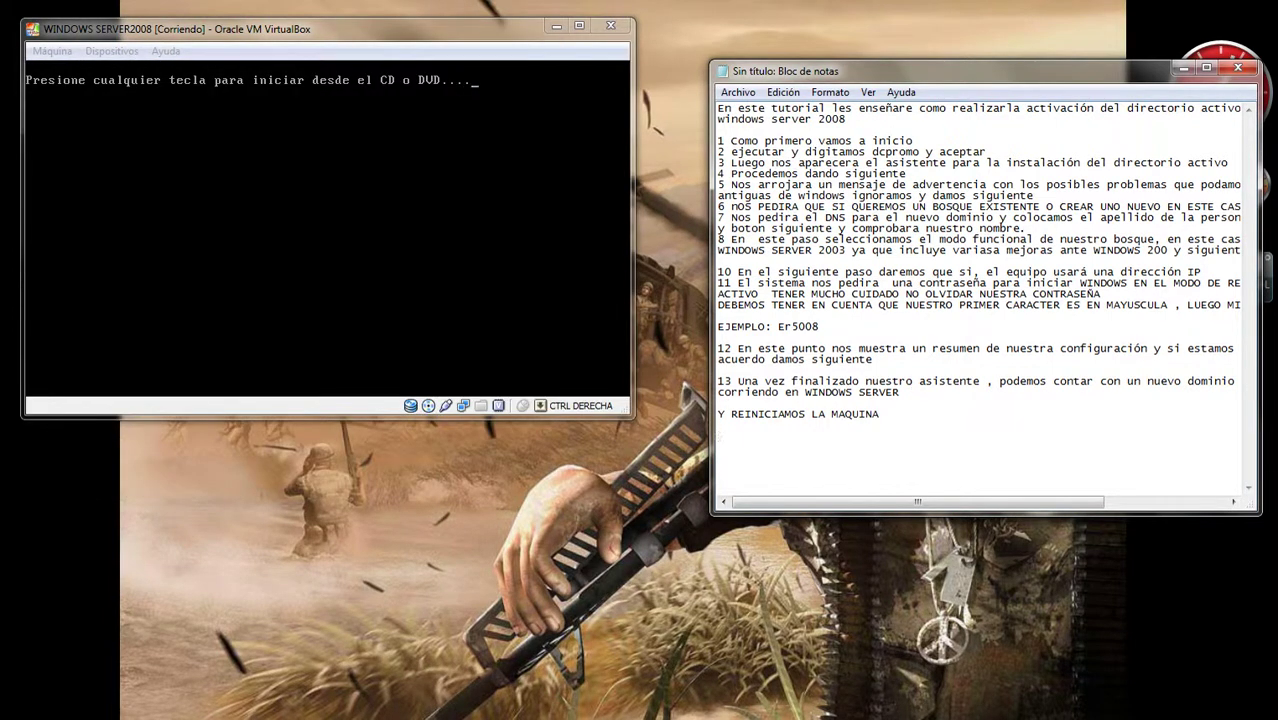
pyautogui.write('MU')
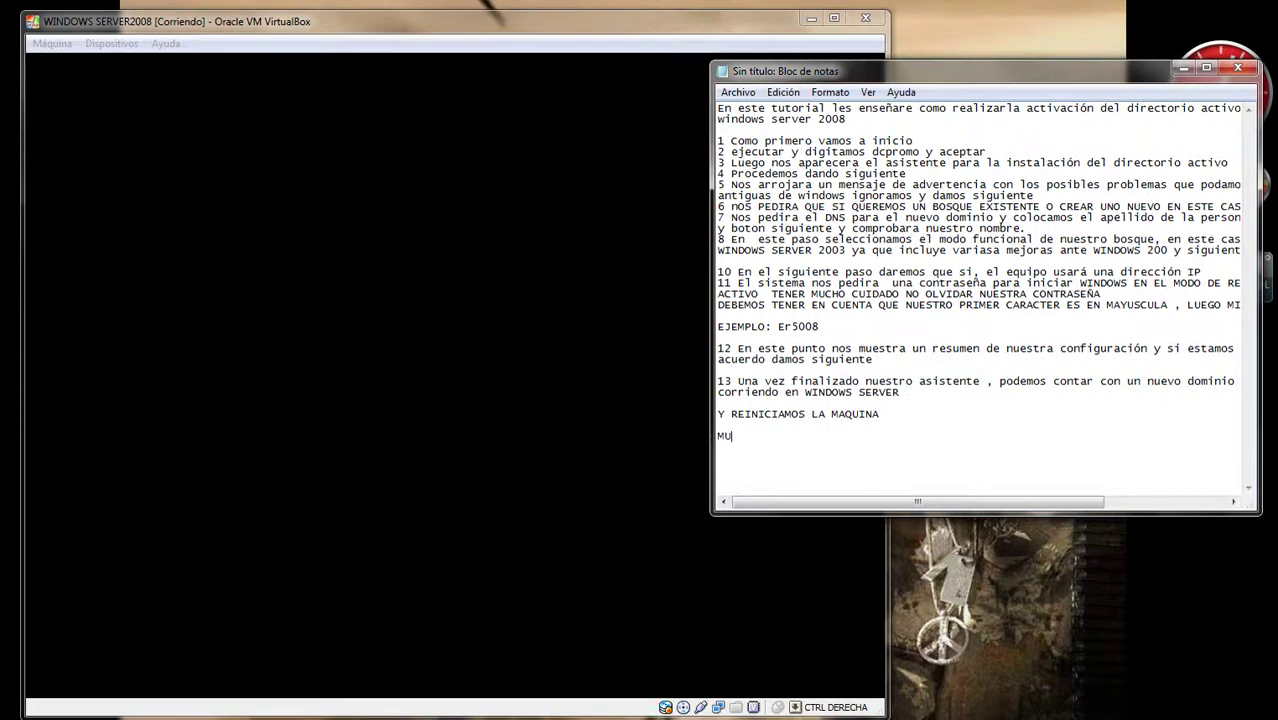
pyautogui.write('CHAS GRACIAS')
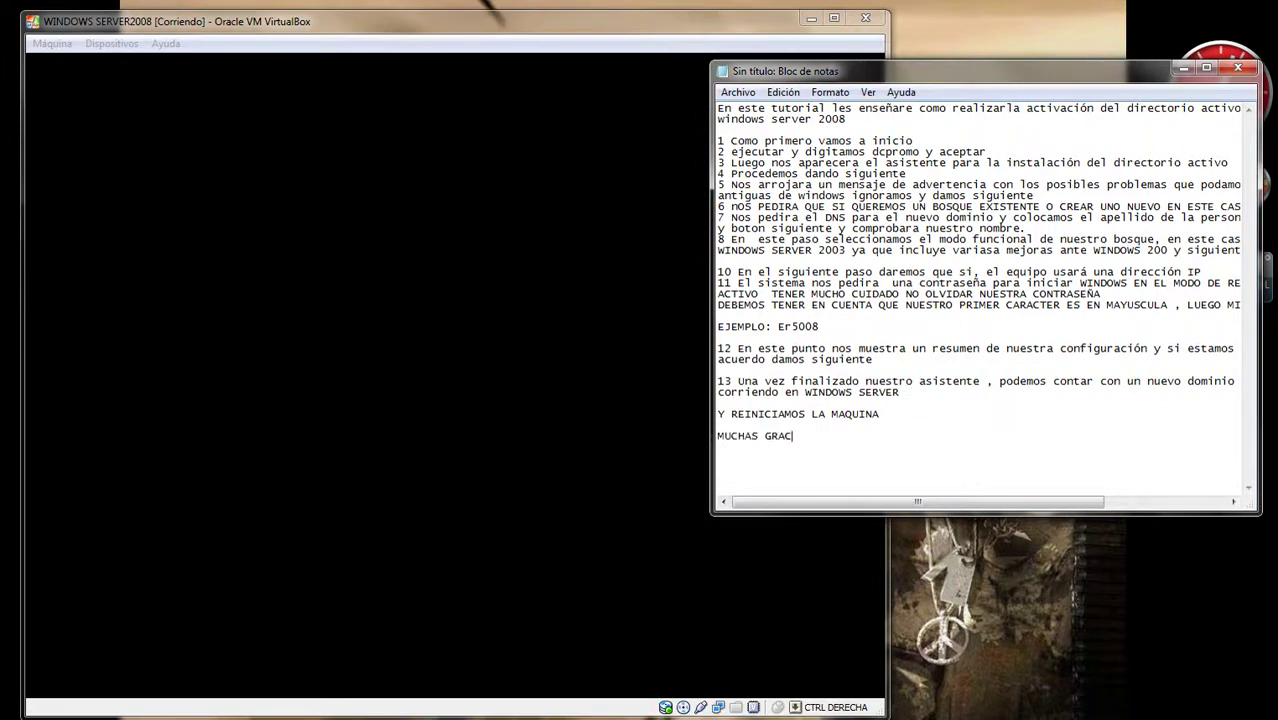